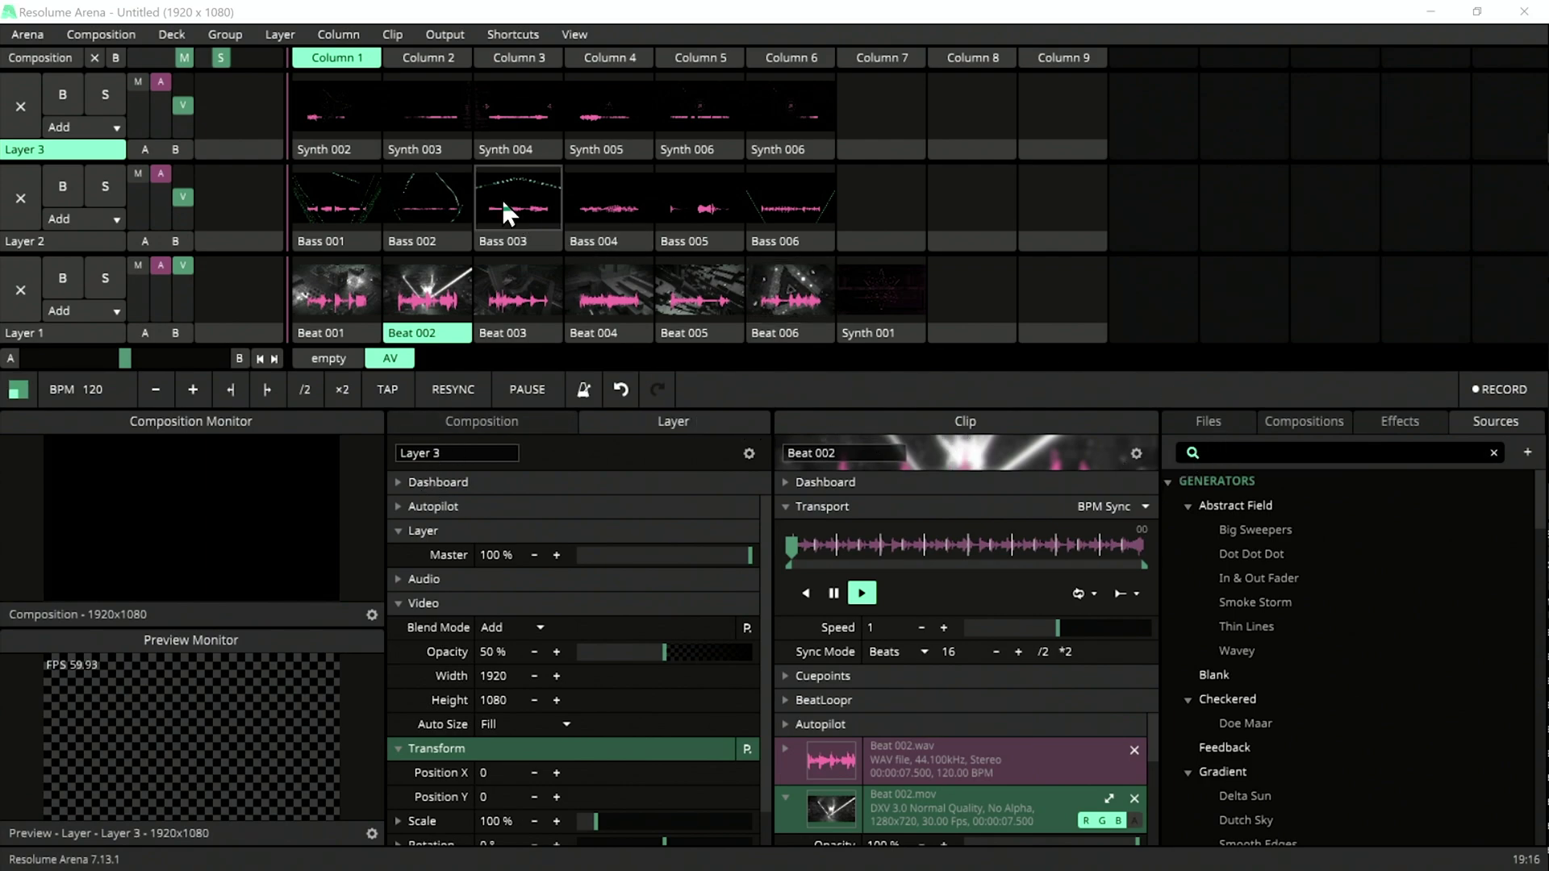
- Browse the Files tab up from media\AV to the media folder holding AV and Shop74
click(1216, 426)
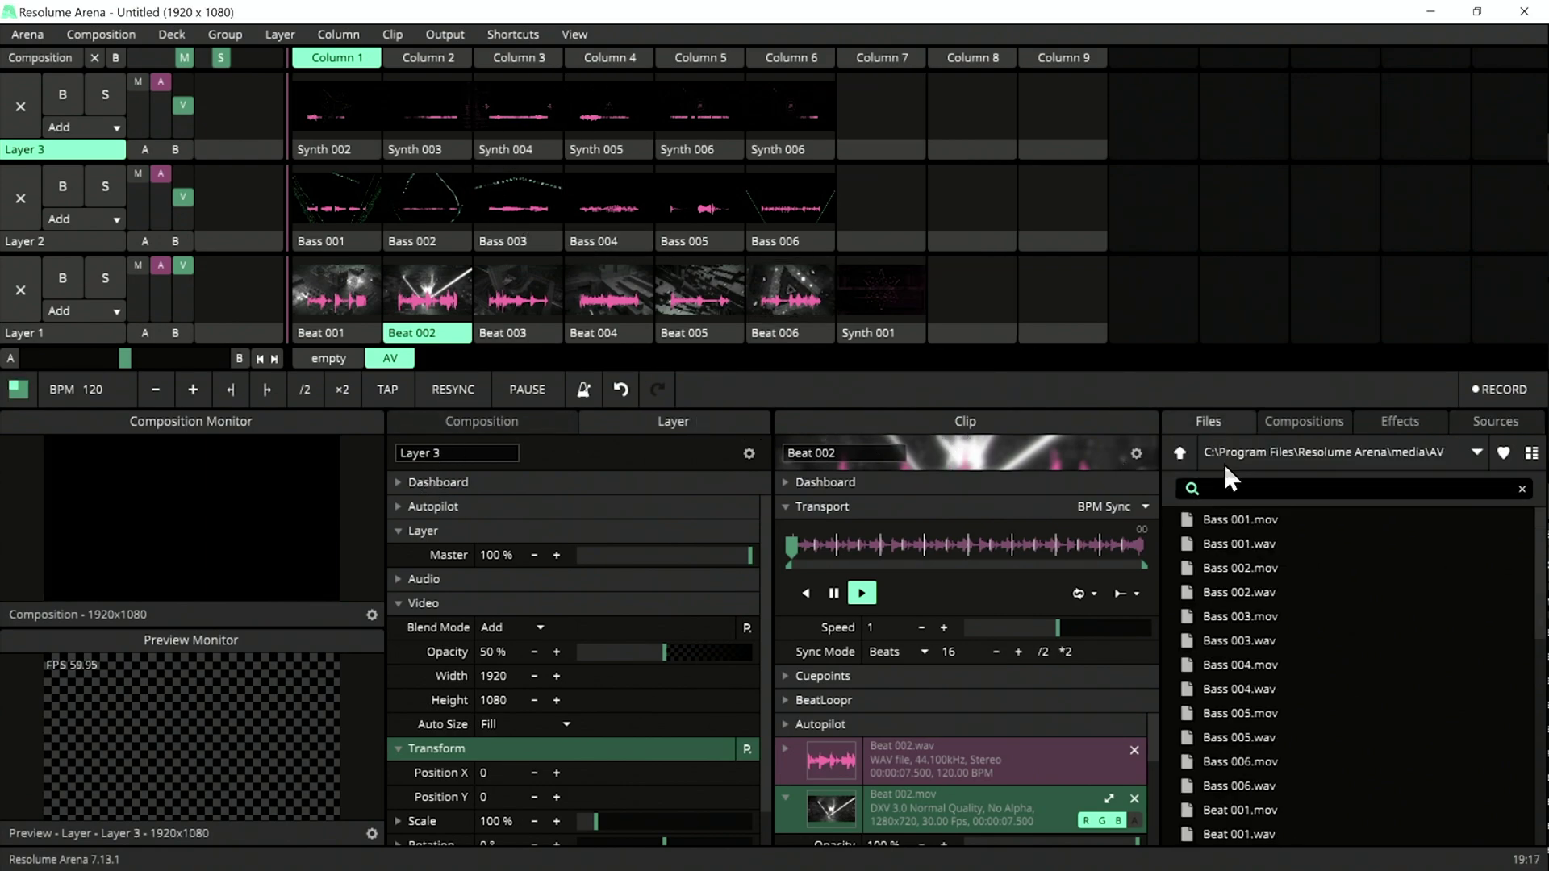
click(1181, 453)
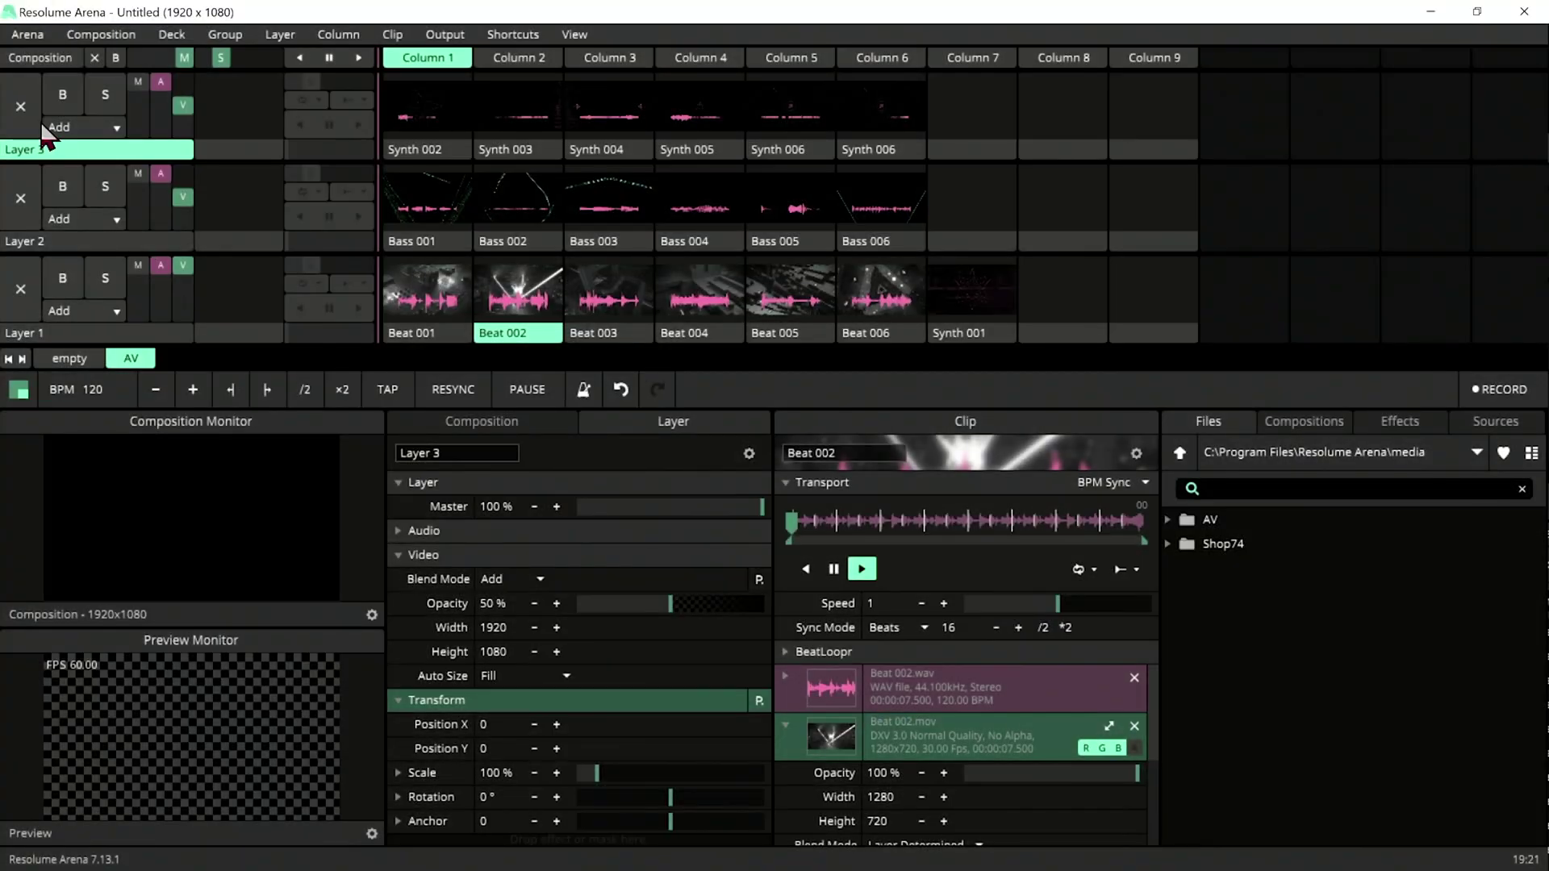
click(17, 34)
- Set the default Video and Audio Clip Play Mode to Relative in Preferences
click(42, 61)
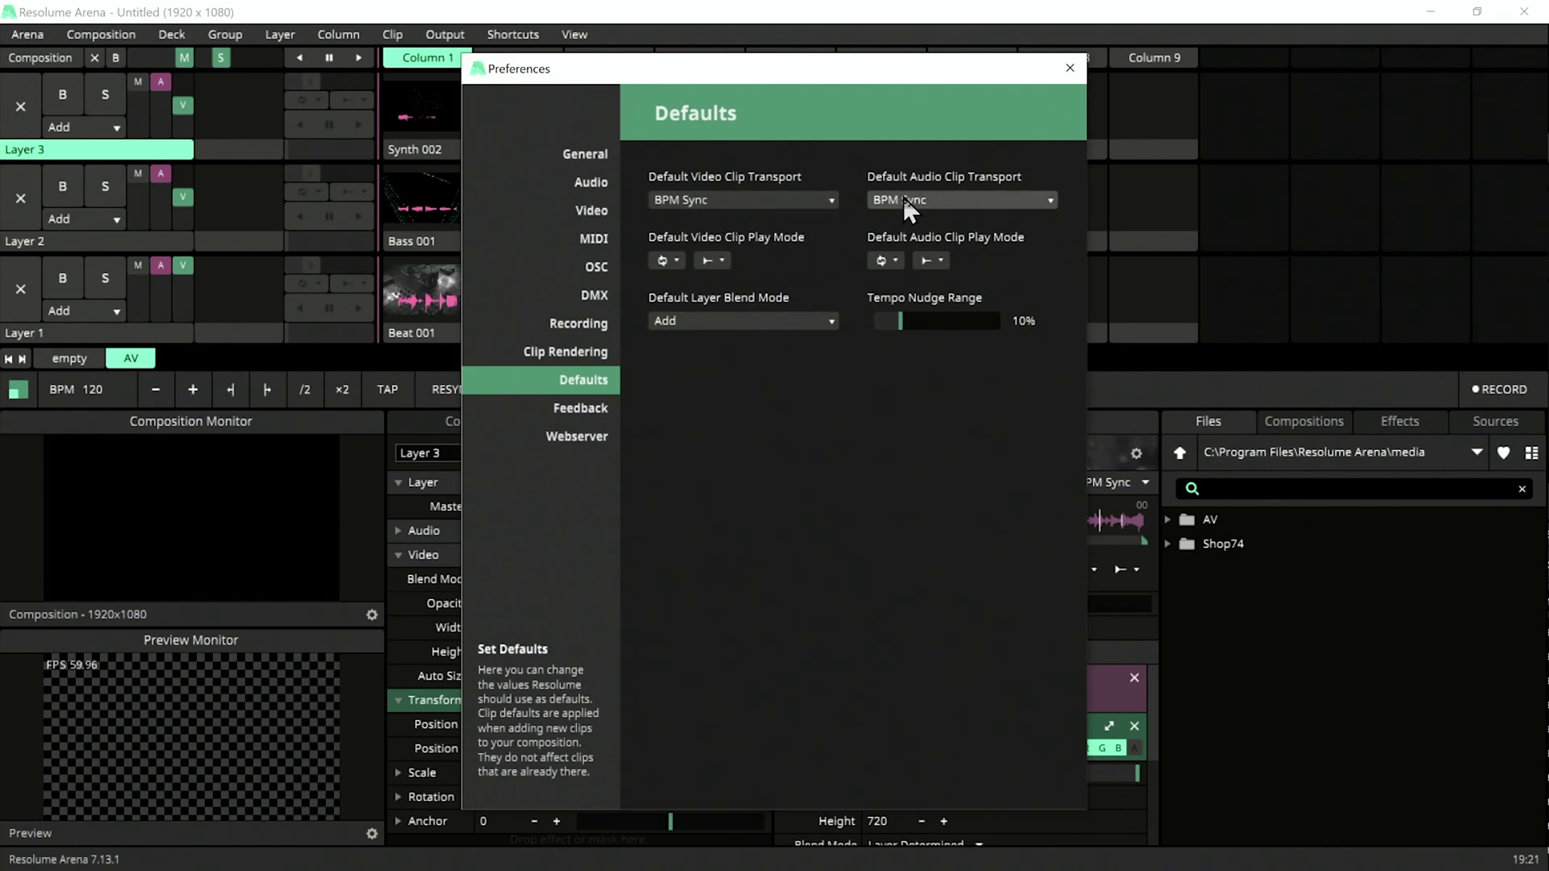
click(713, 262)
click(744, 330)
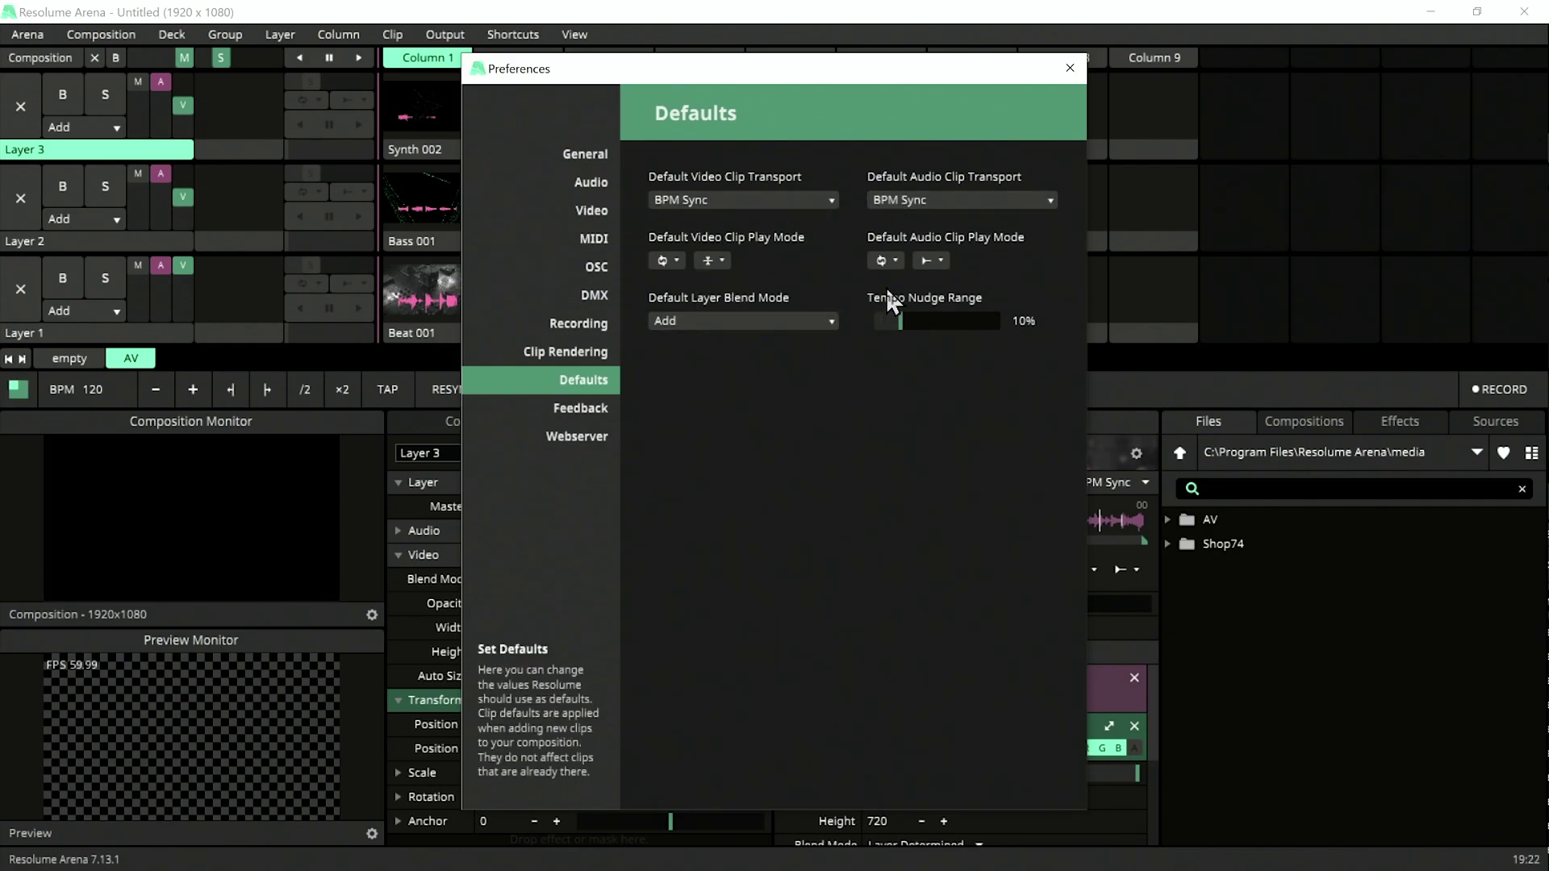
click(931, 261)
click(949, 331)
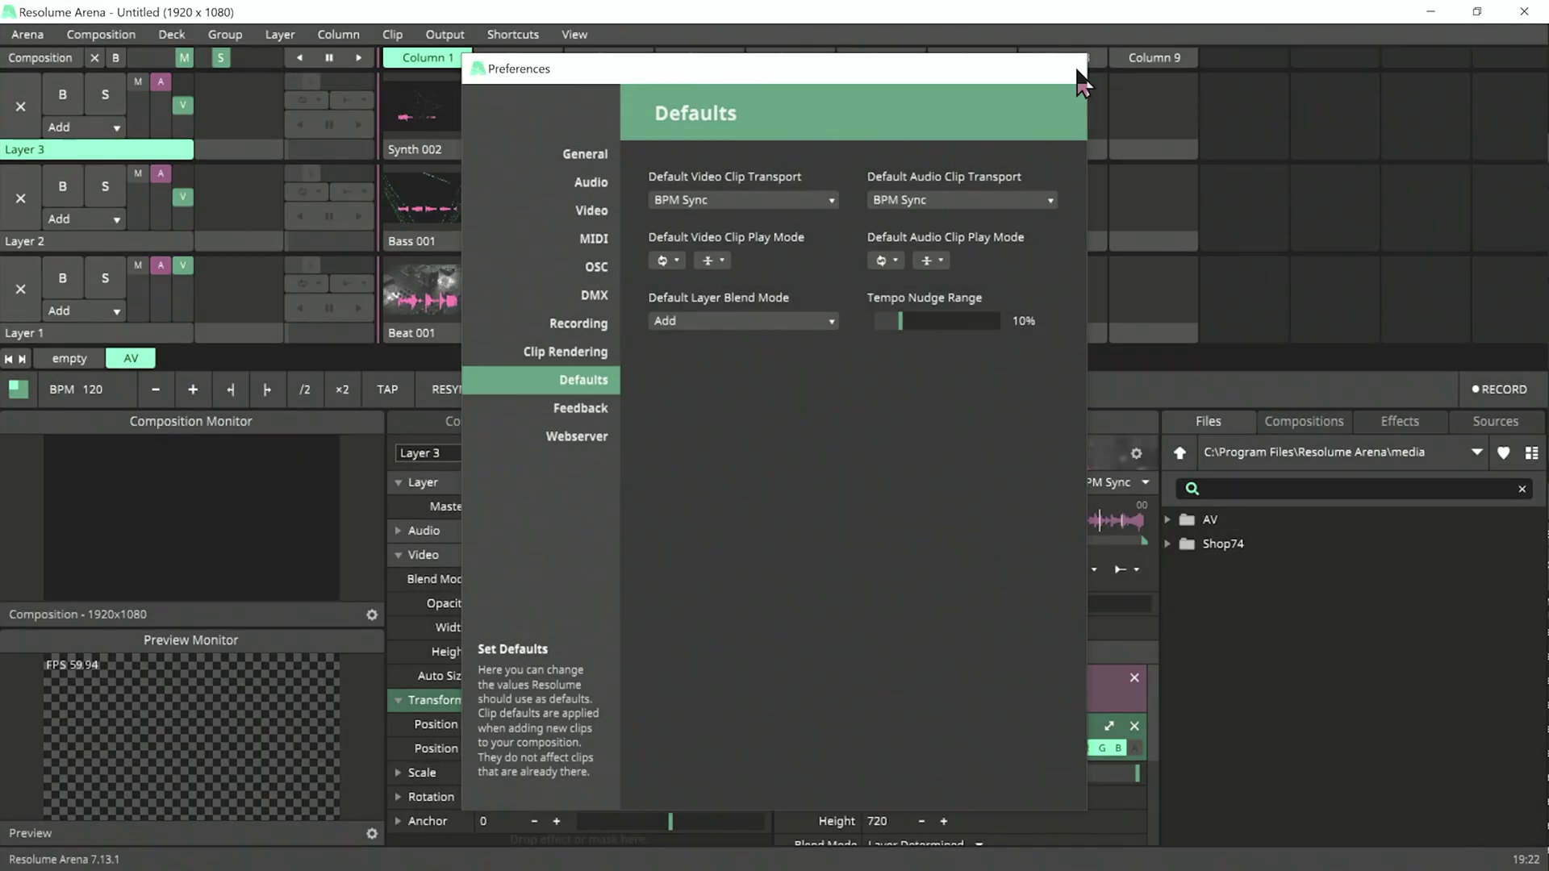
click(1077, 73)
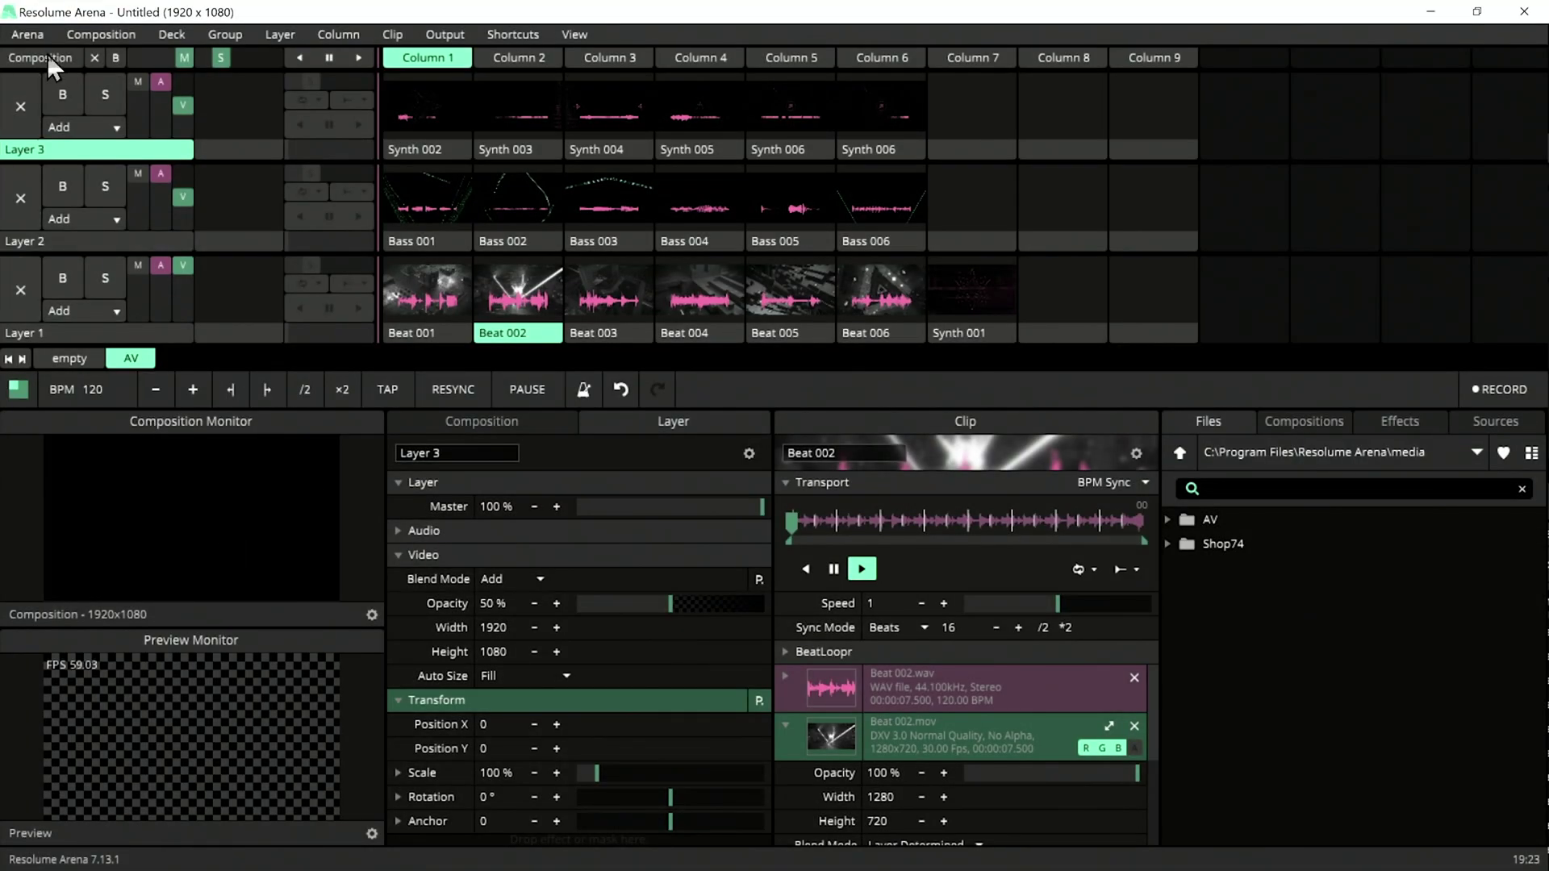
- Set the composition Beat Snap to 8 Bars
click(97, 36)
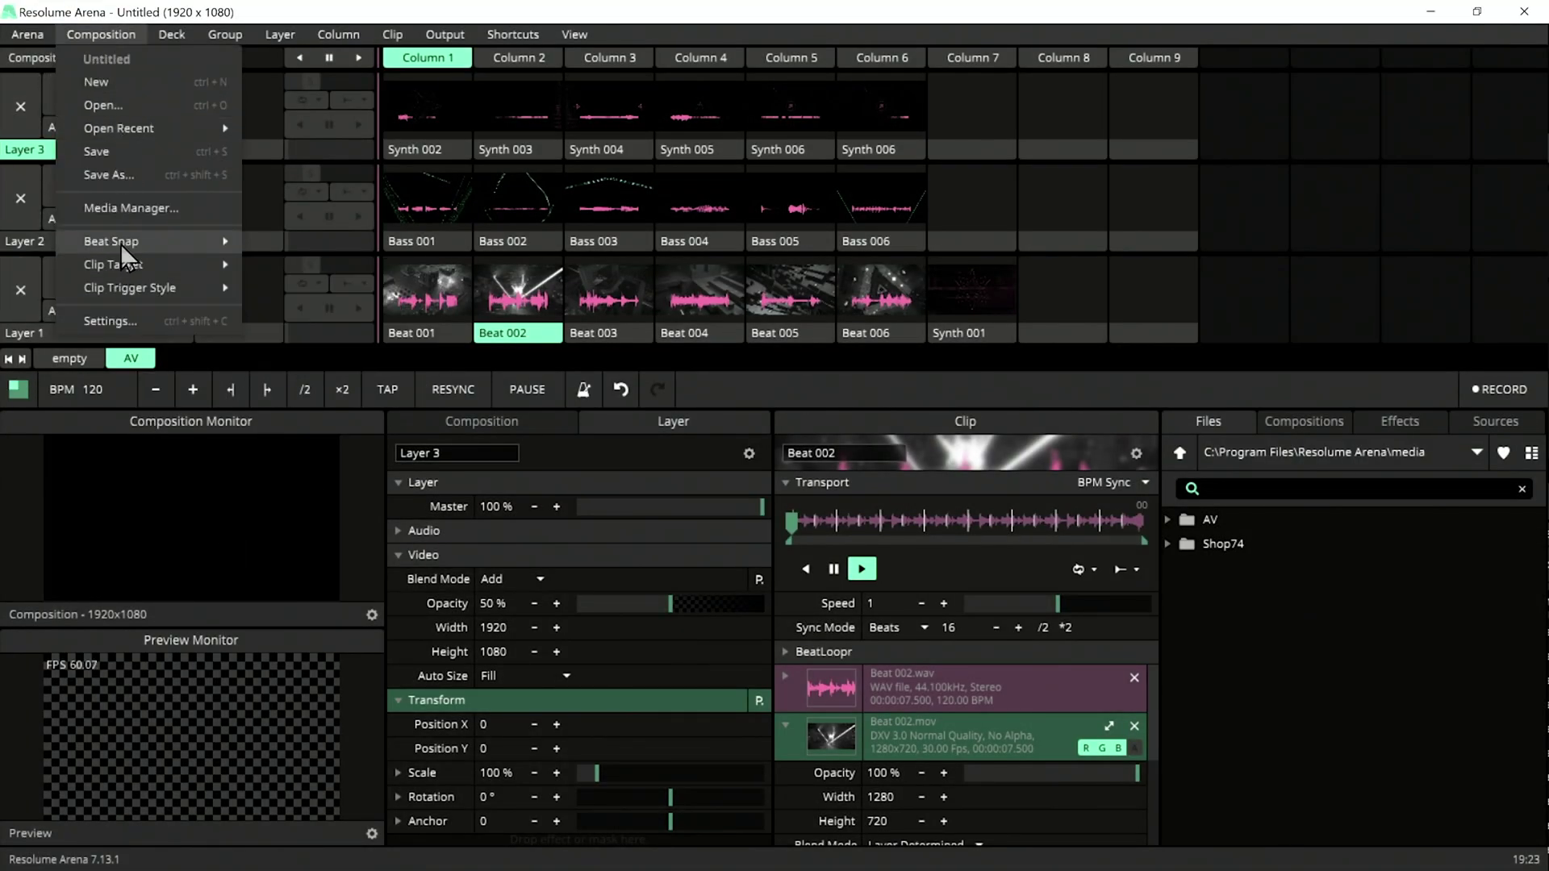
mouse_move(122, 243)
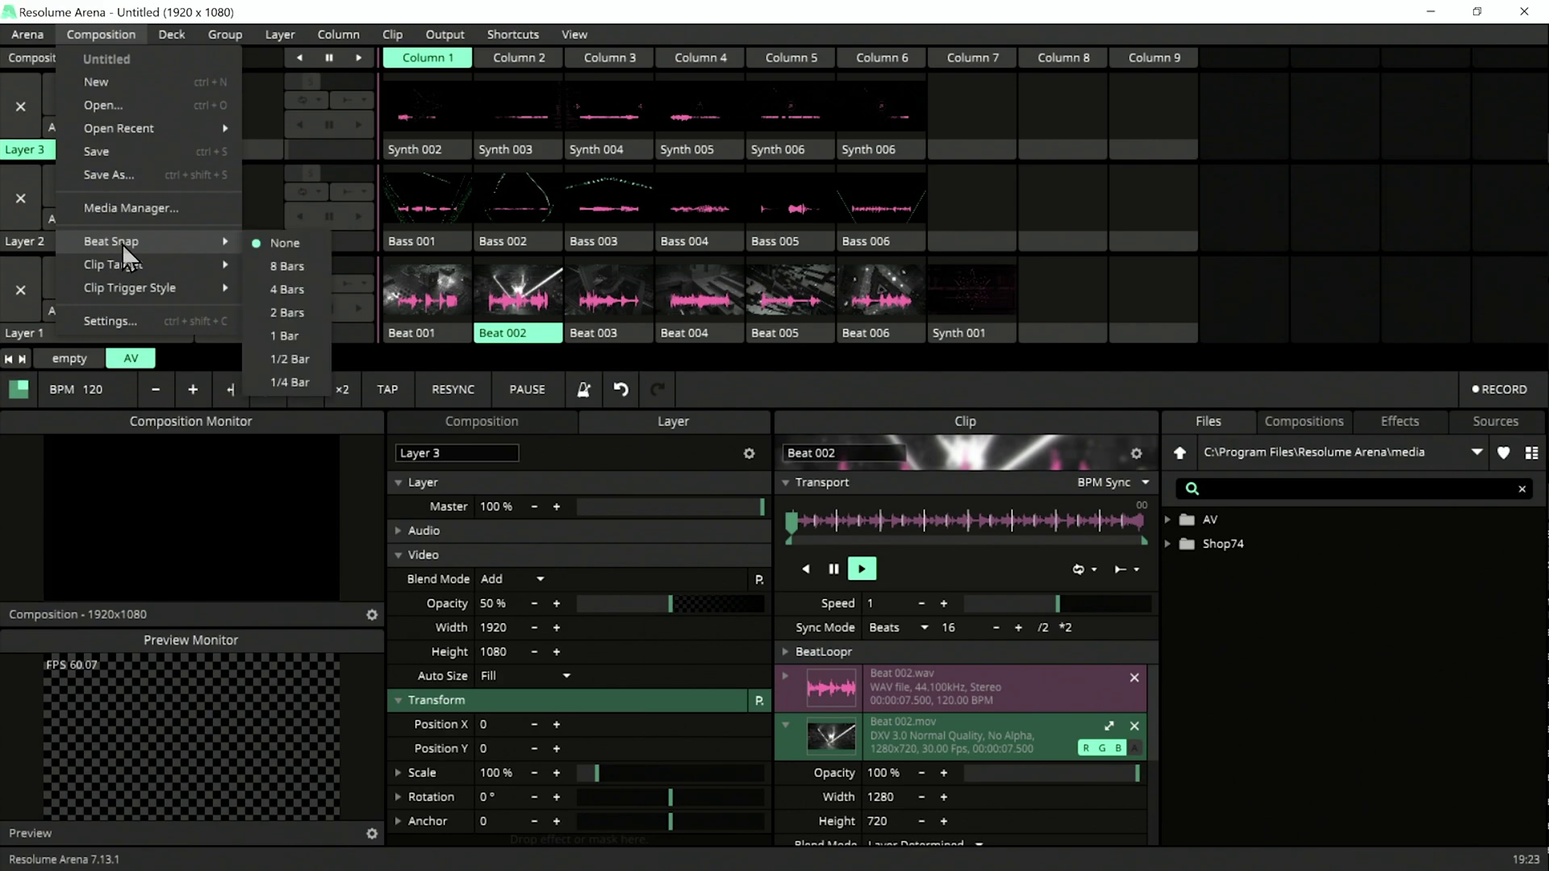
click(331, 257)
- Browse the Layer and Clip menus, then view Beat 002's Beat Snap options
click(289, 39)
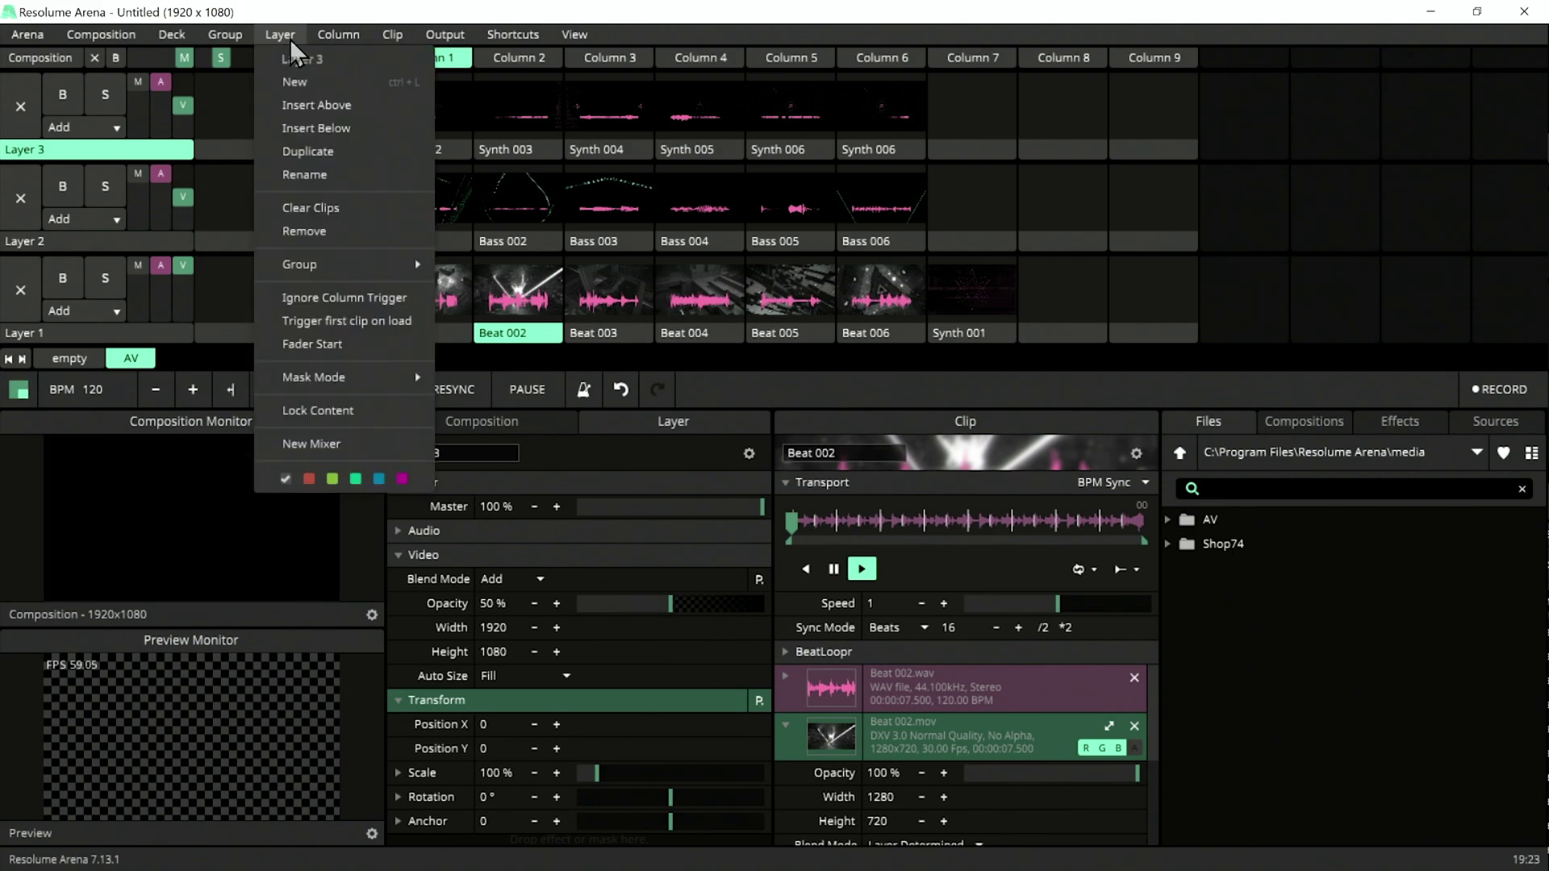
mouse_move(404, 46)
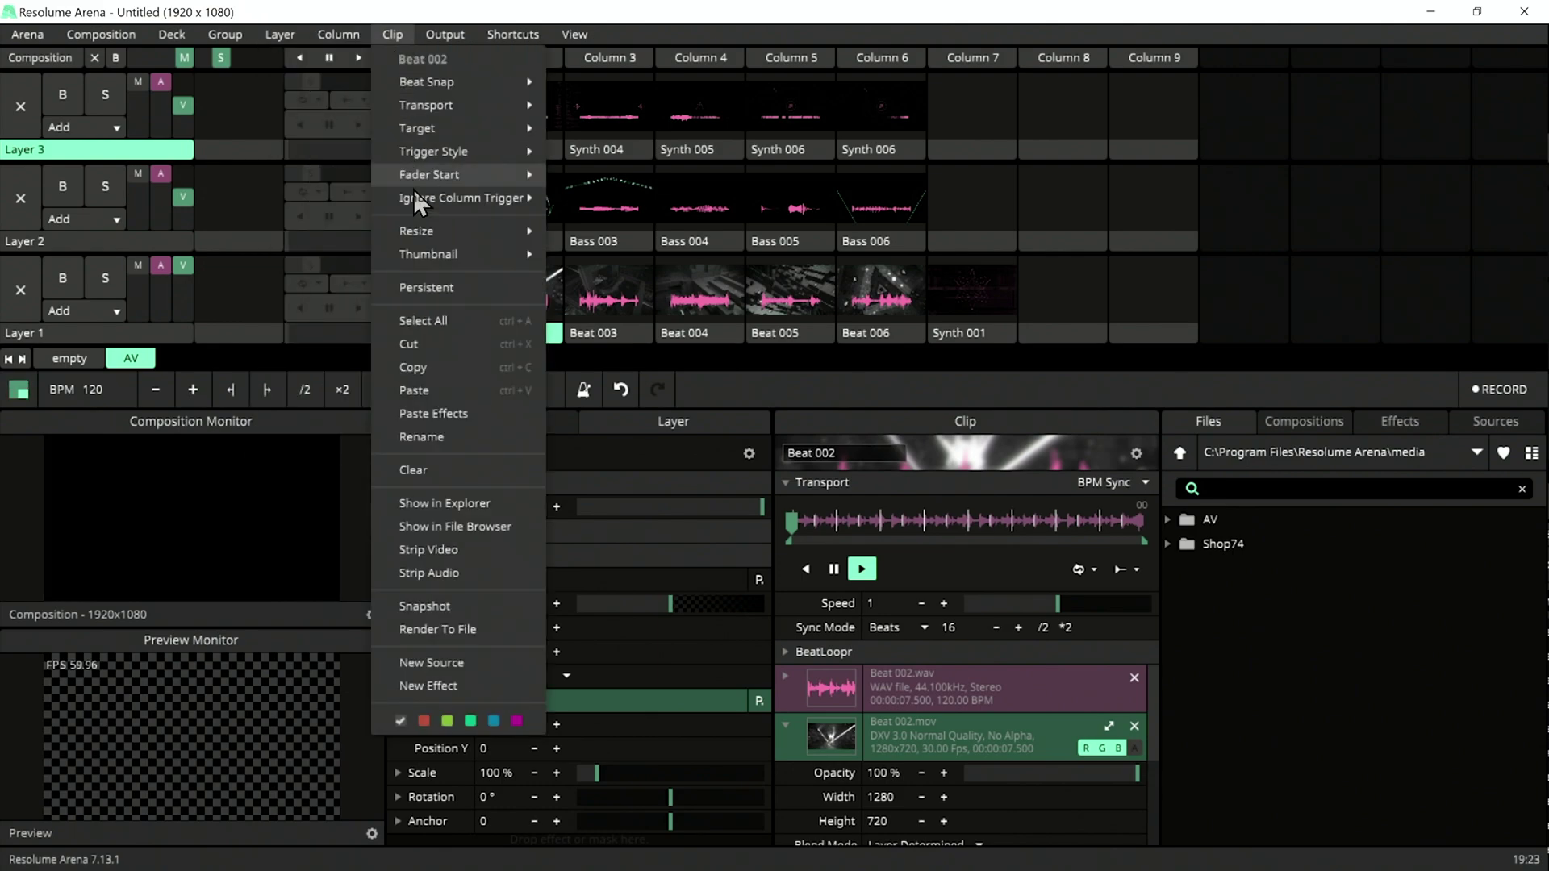
mouse_move(411, 81)
click(226, 534)
right_click(521, 336)
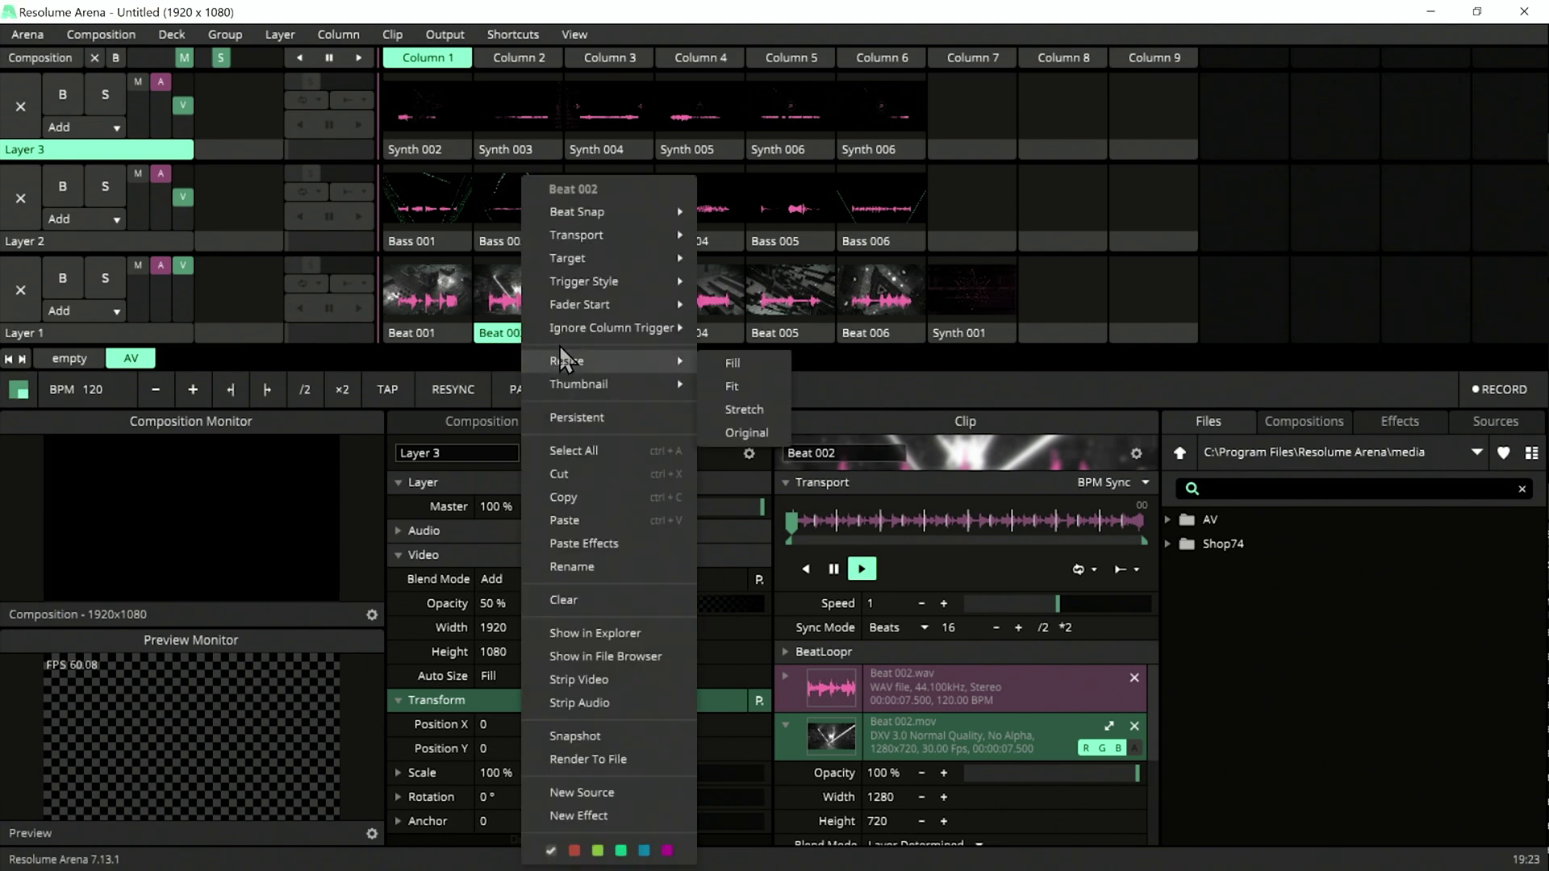
mouse_move(570, 210)
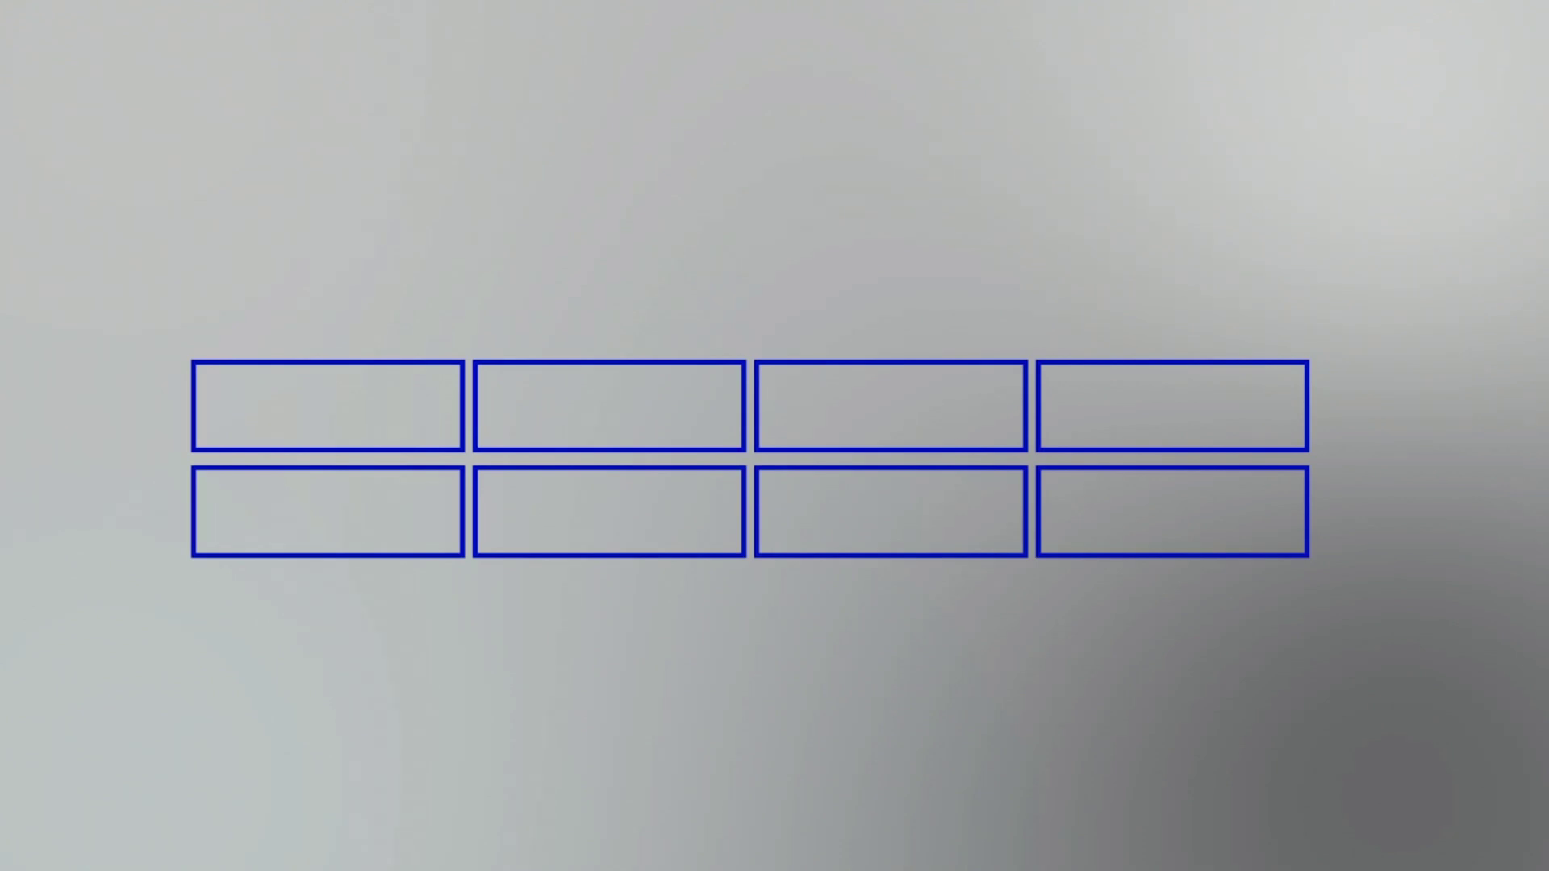
- Play the fullscreen bar-counter video in VLC and watch the eight boxes fill
mouse_move(277, 425)
mouse_move(577, 526)
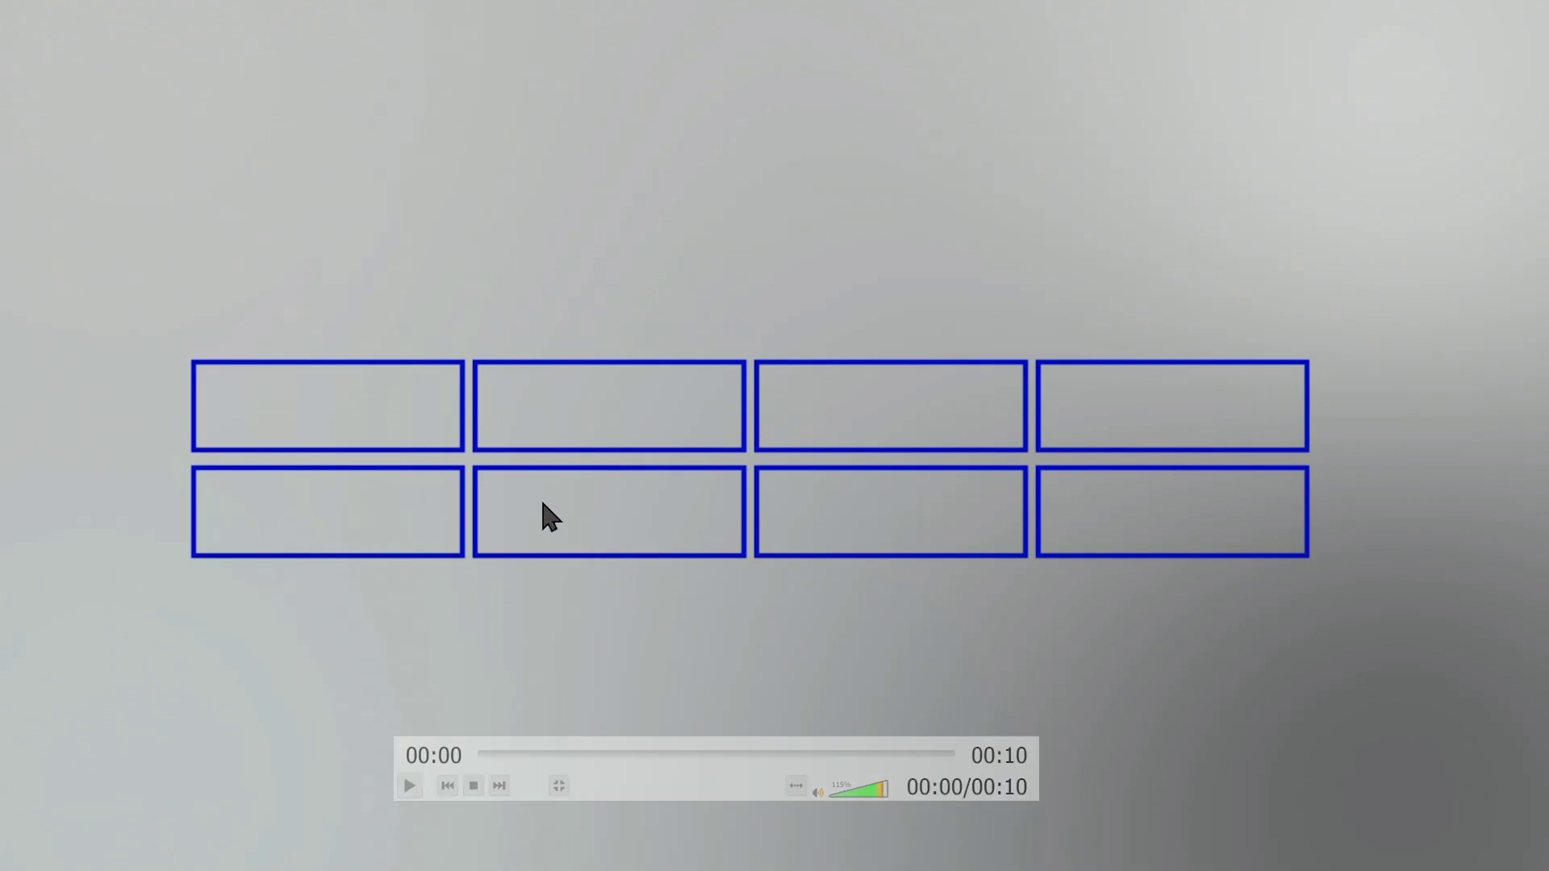
key(space)
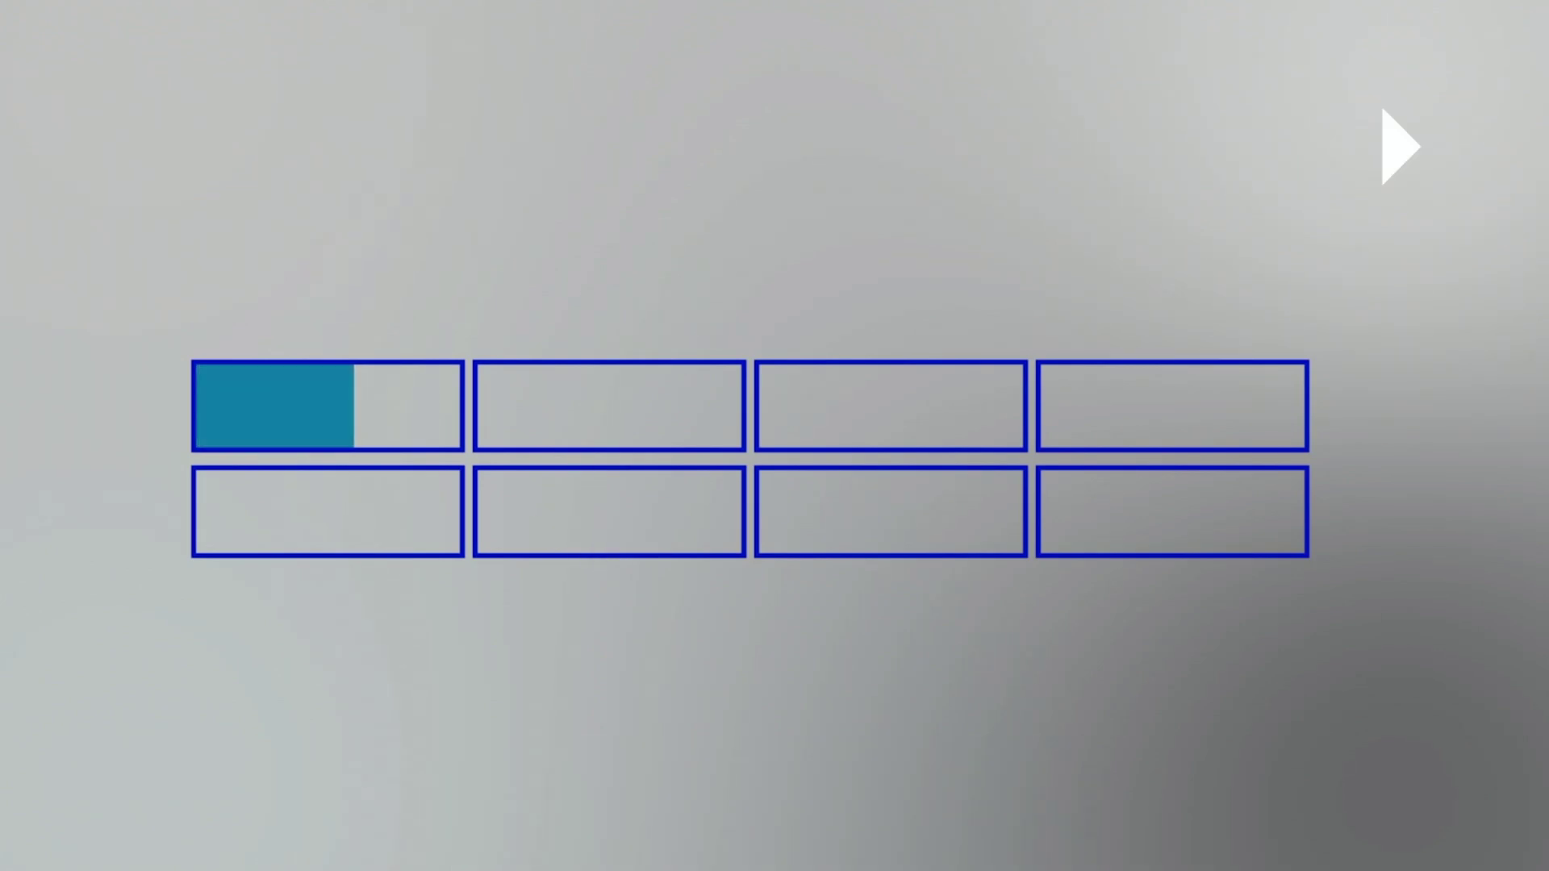
mouse_move(643, 513)
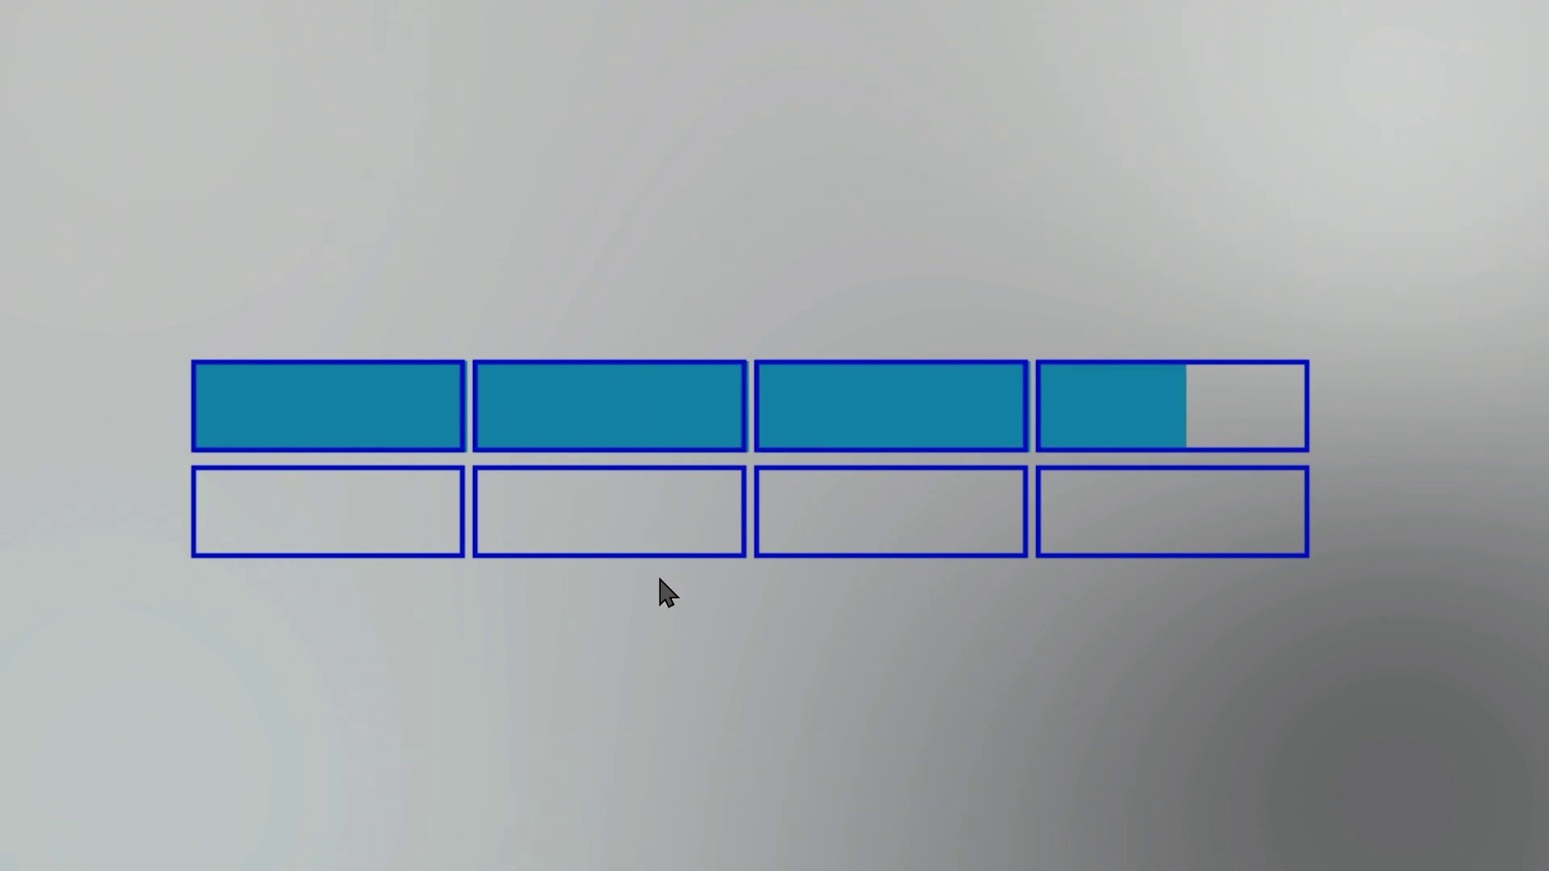
mouse_move(1086, 553)
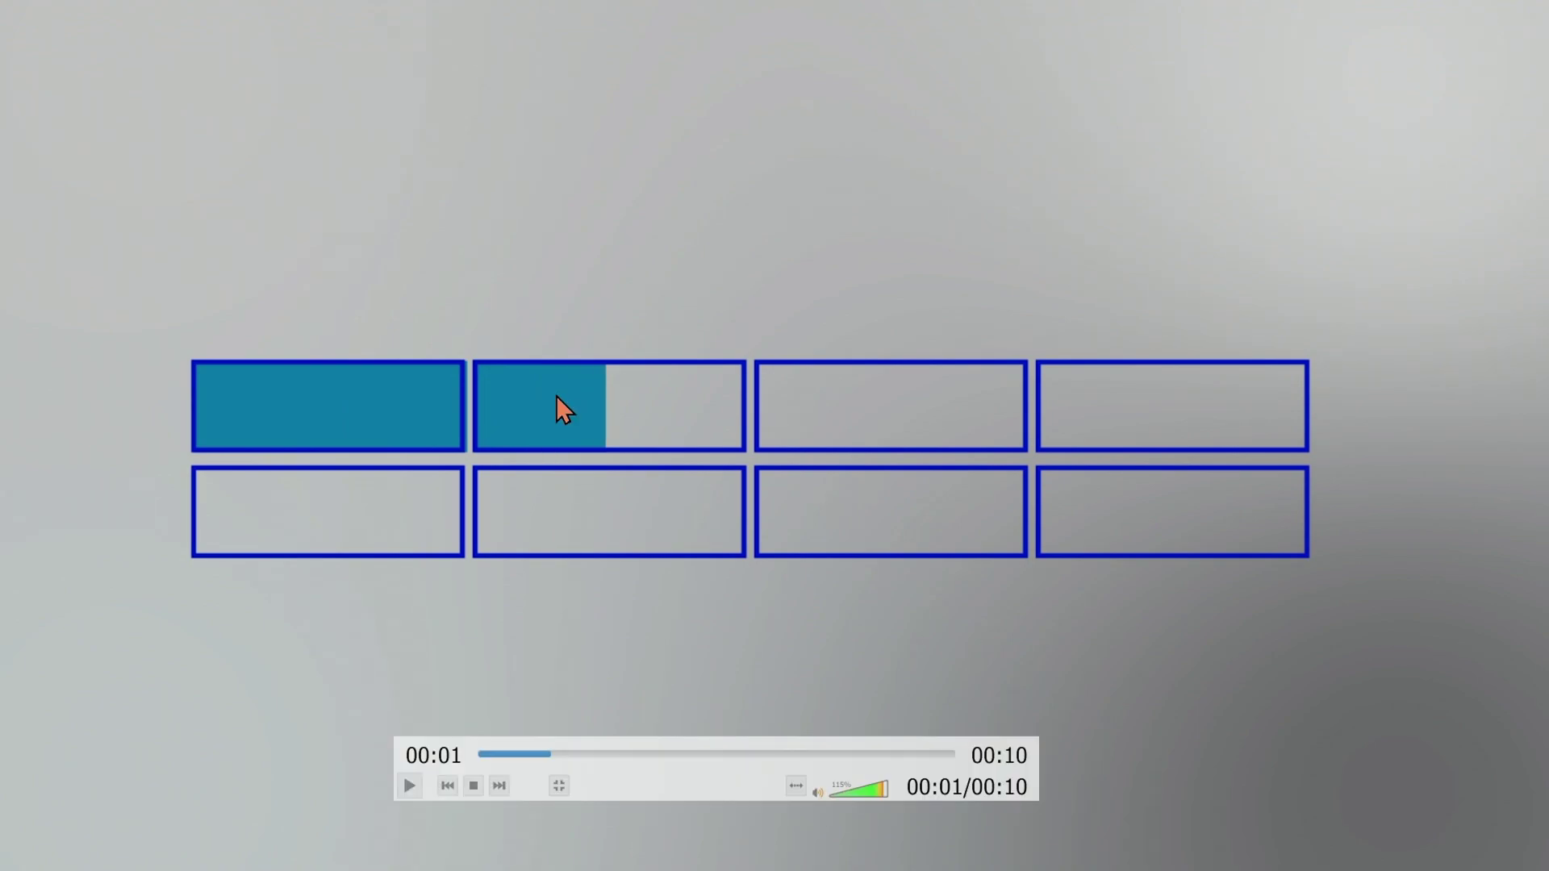
mouse_move(578, 350)
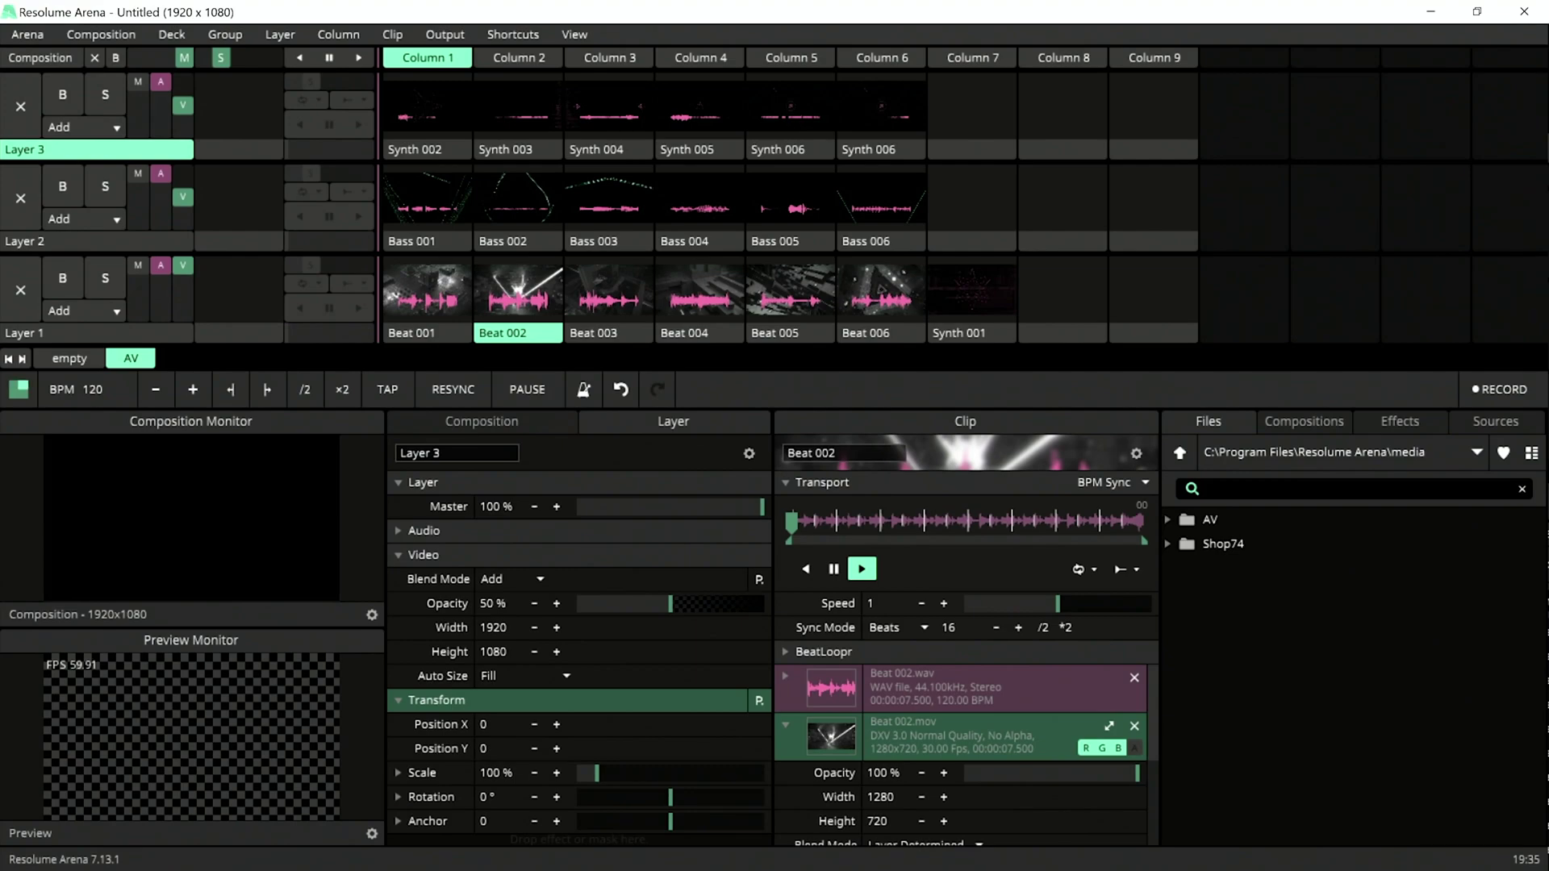
- Change the composition Beat Snap from 8 Bars to 2 Bars
click(96, 35)
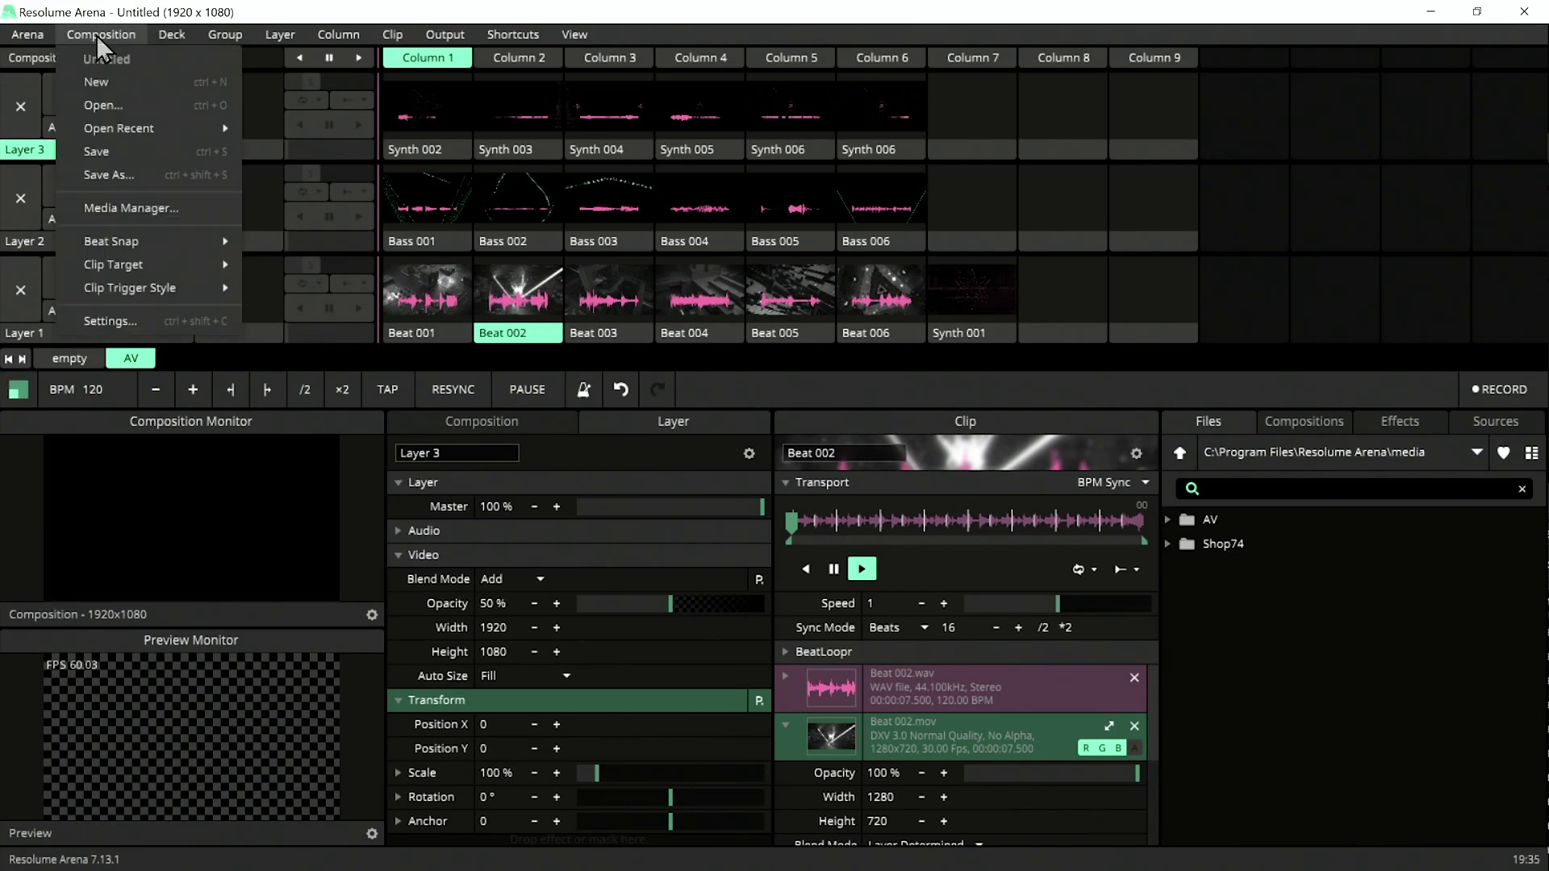
mouse_move(134, 236)
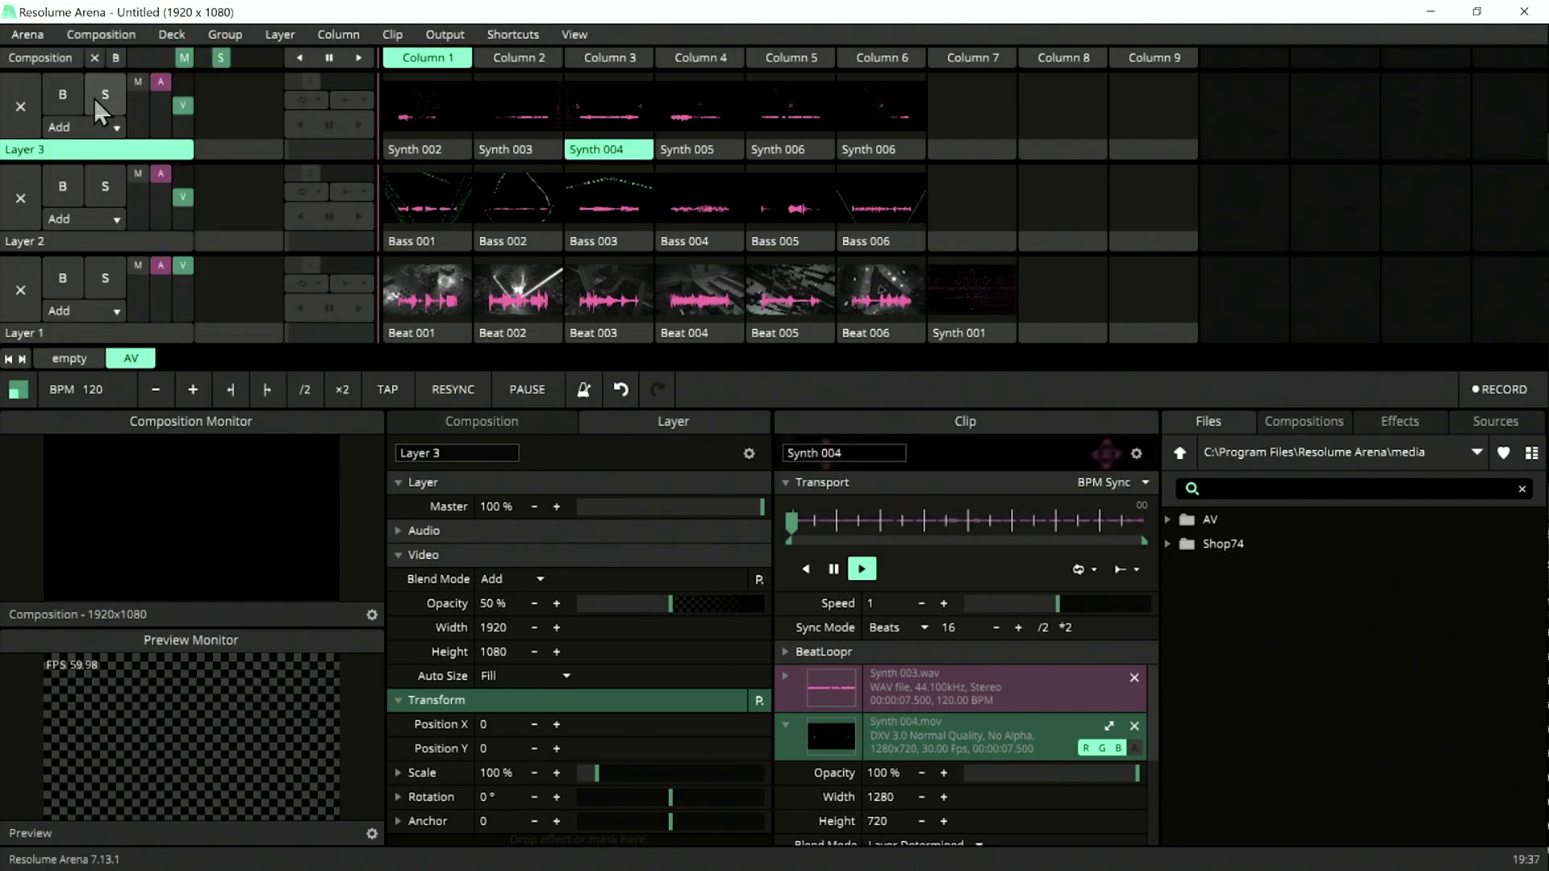
click(102, 35)
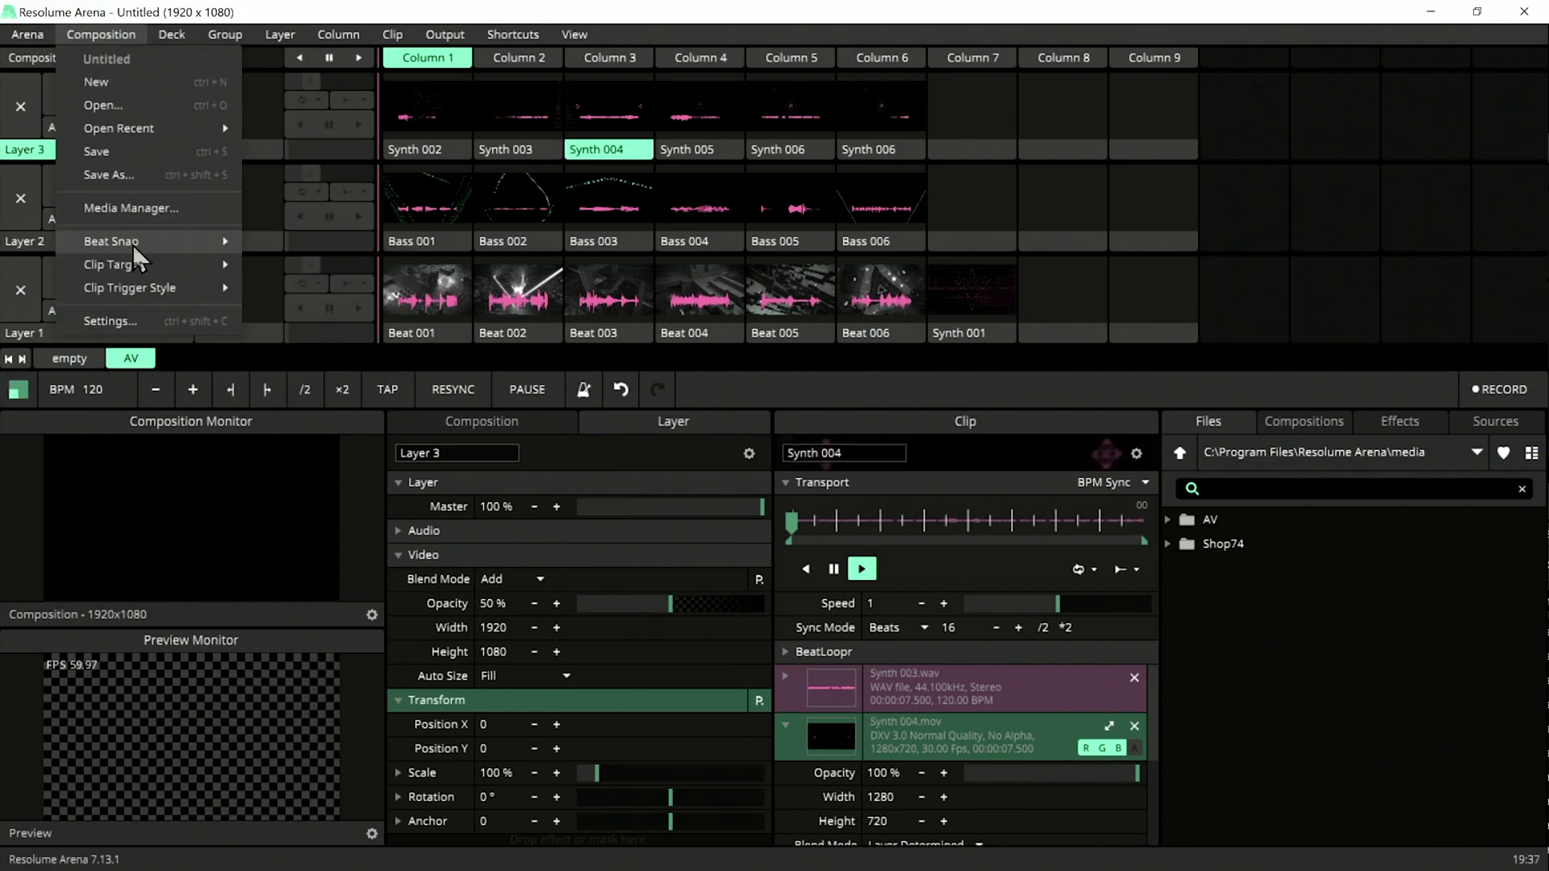
mouse_move(132, 242)
click(279, 312)
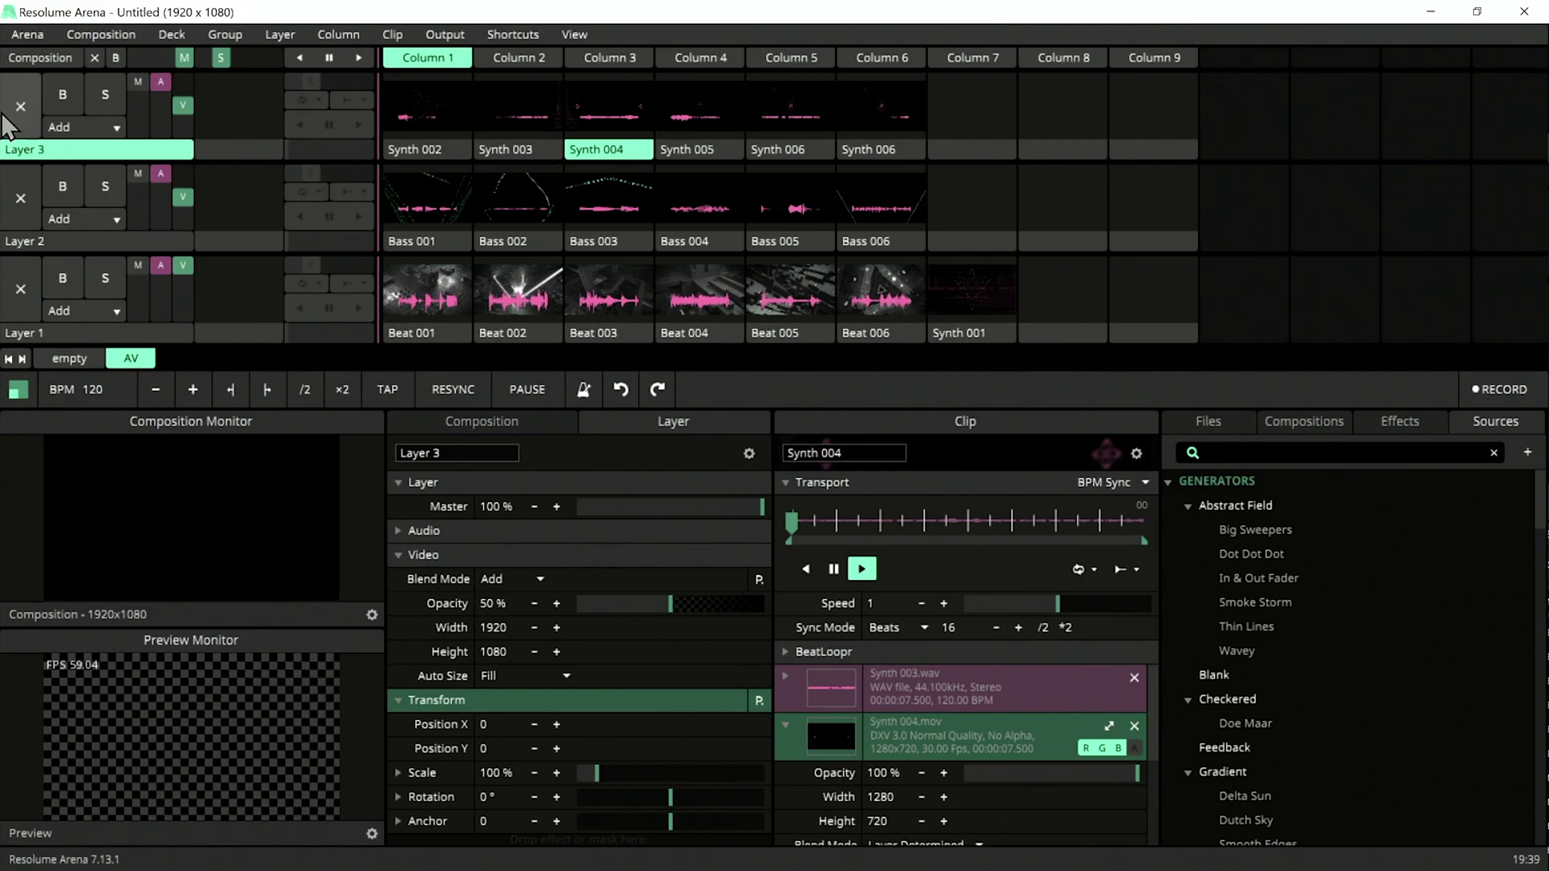
- Enable MIDI Input and MIDI Output for the APC40 mkII in Preferences
click(38, 37)
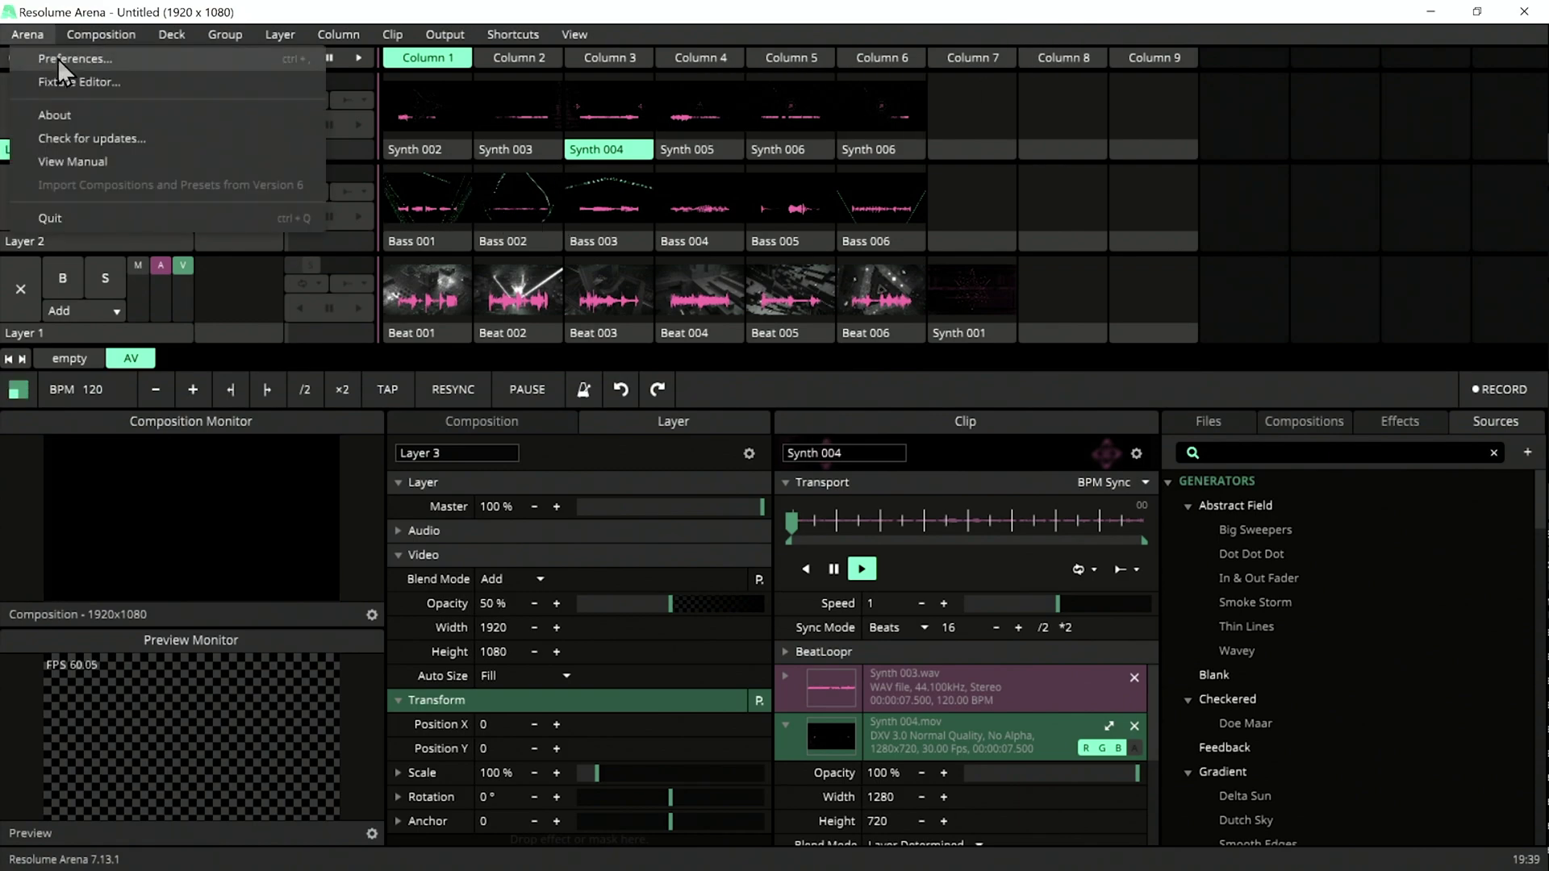
click(58, 59)
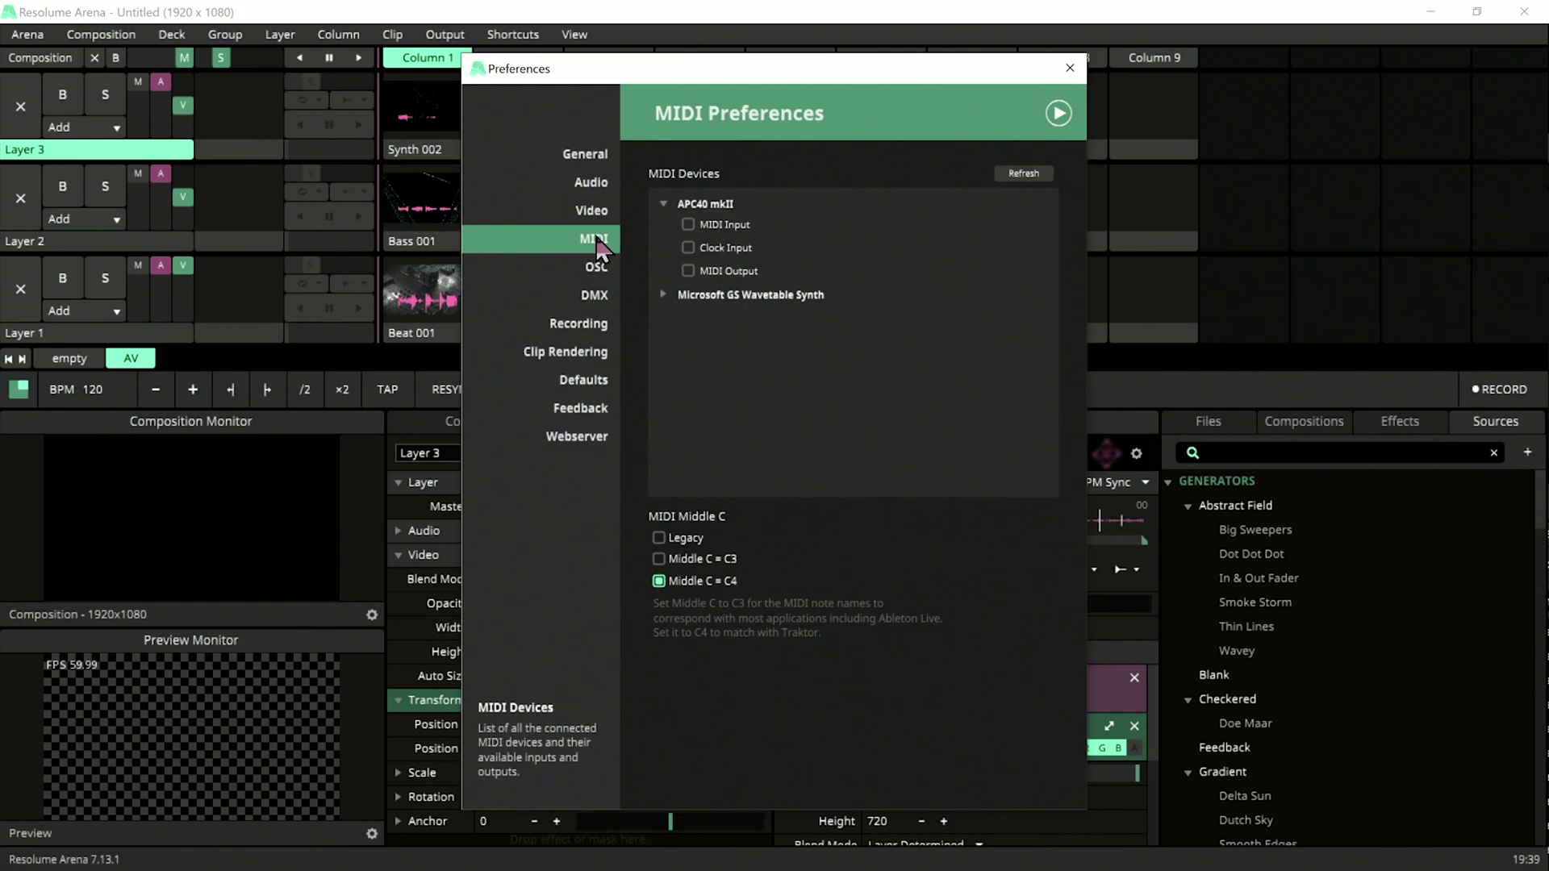
click(687, 226)
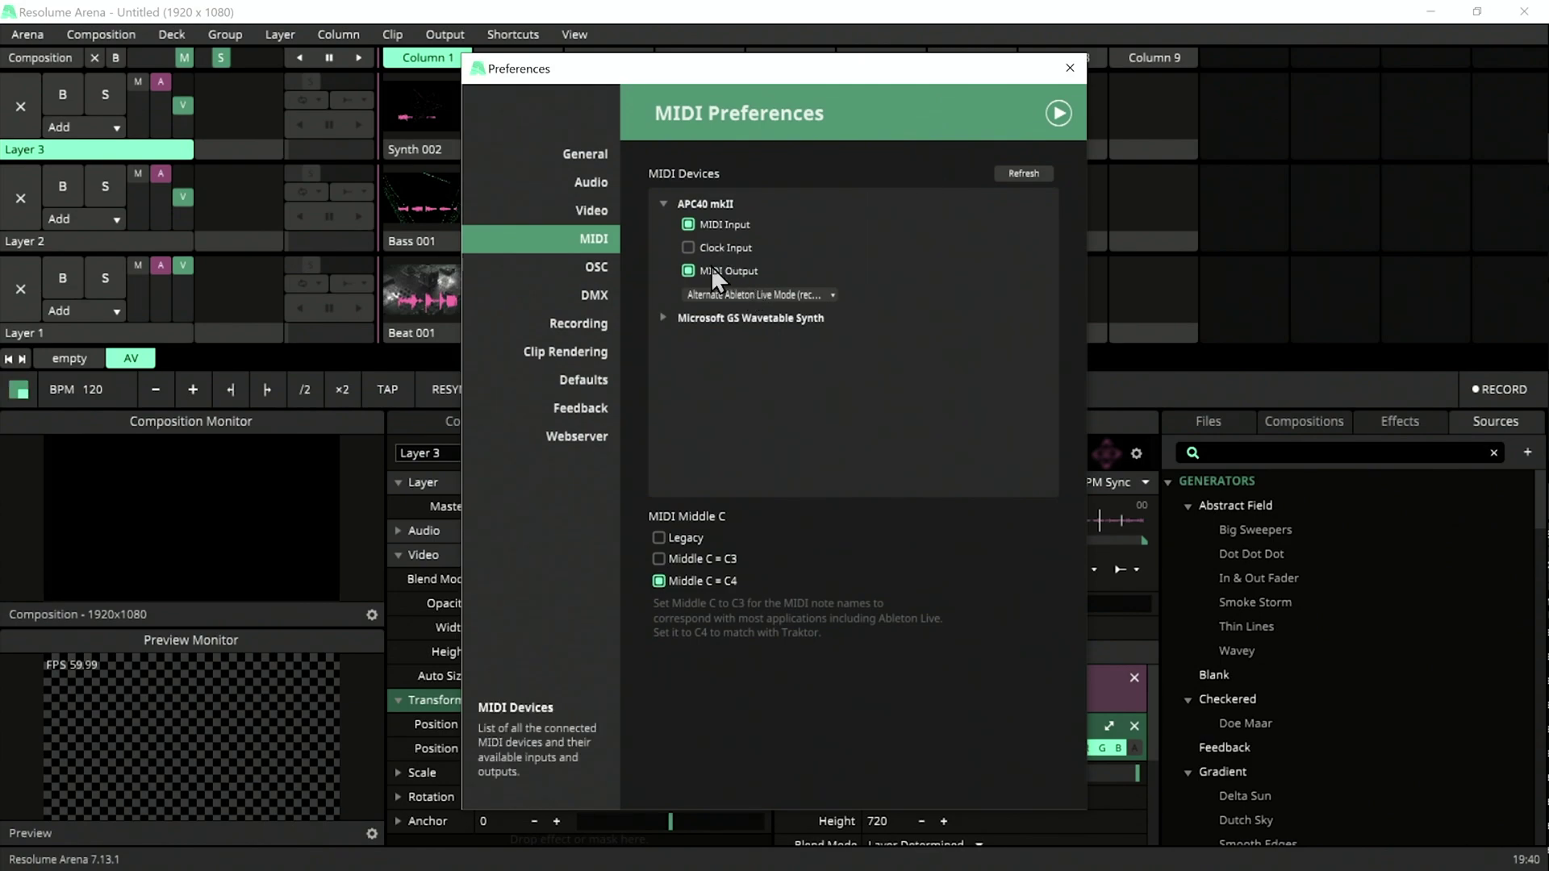
click(1070, 68)
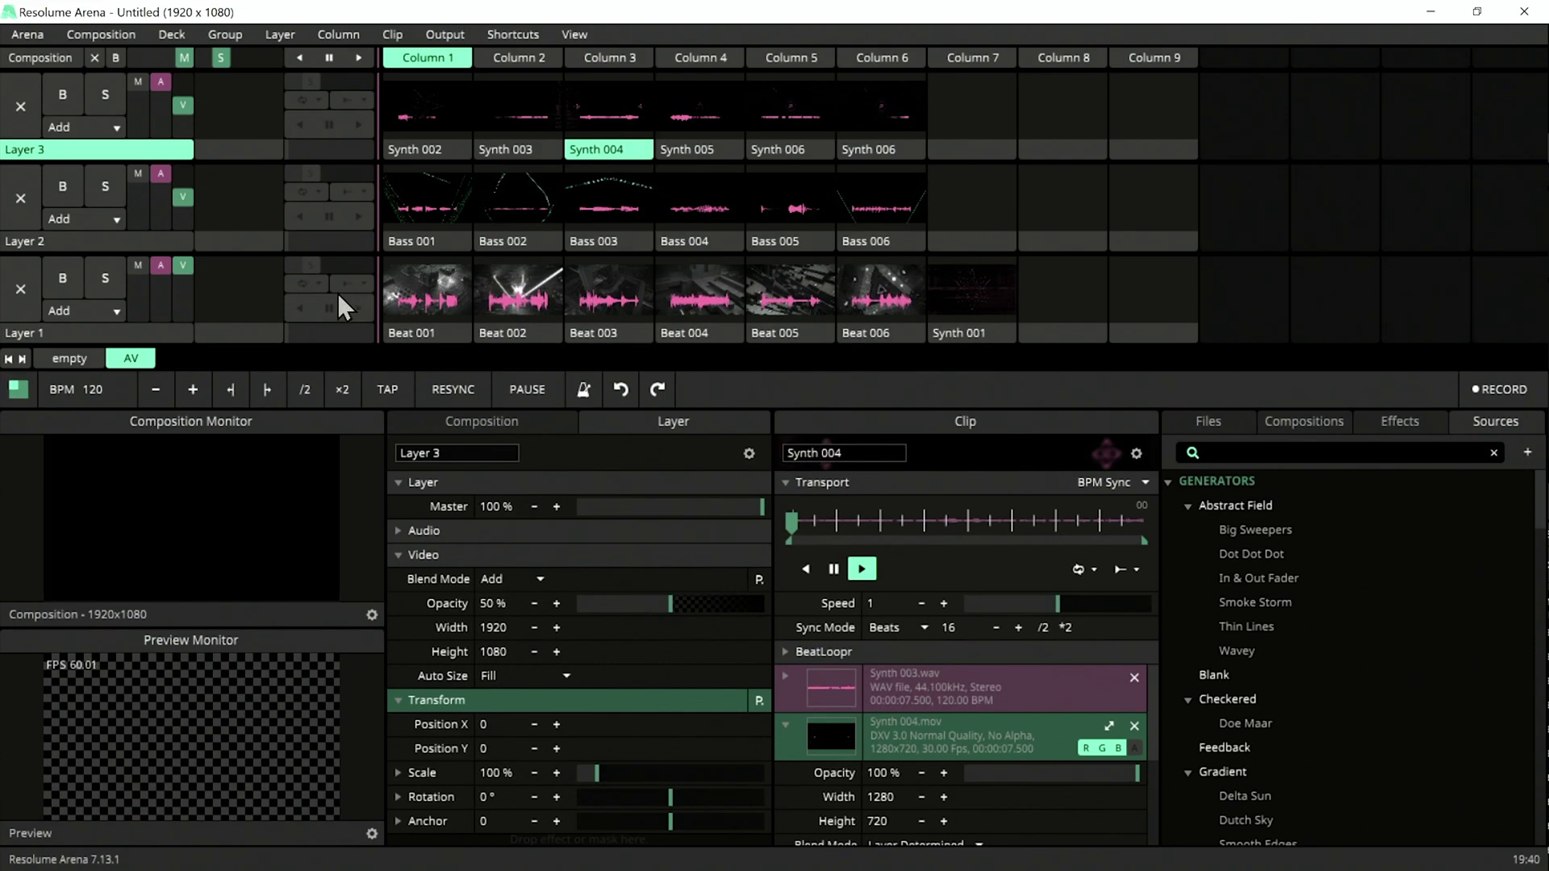
- In MIDI mapping mode (Ctrl+M), assign APC40 pads to every Beat, Bass and Synth clip
key(ctrl+m)
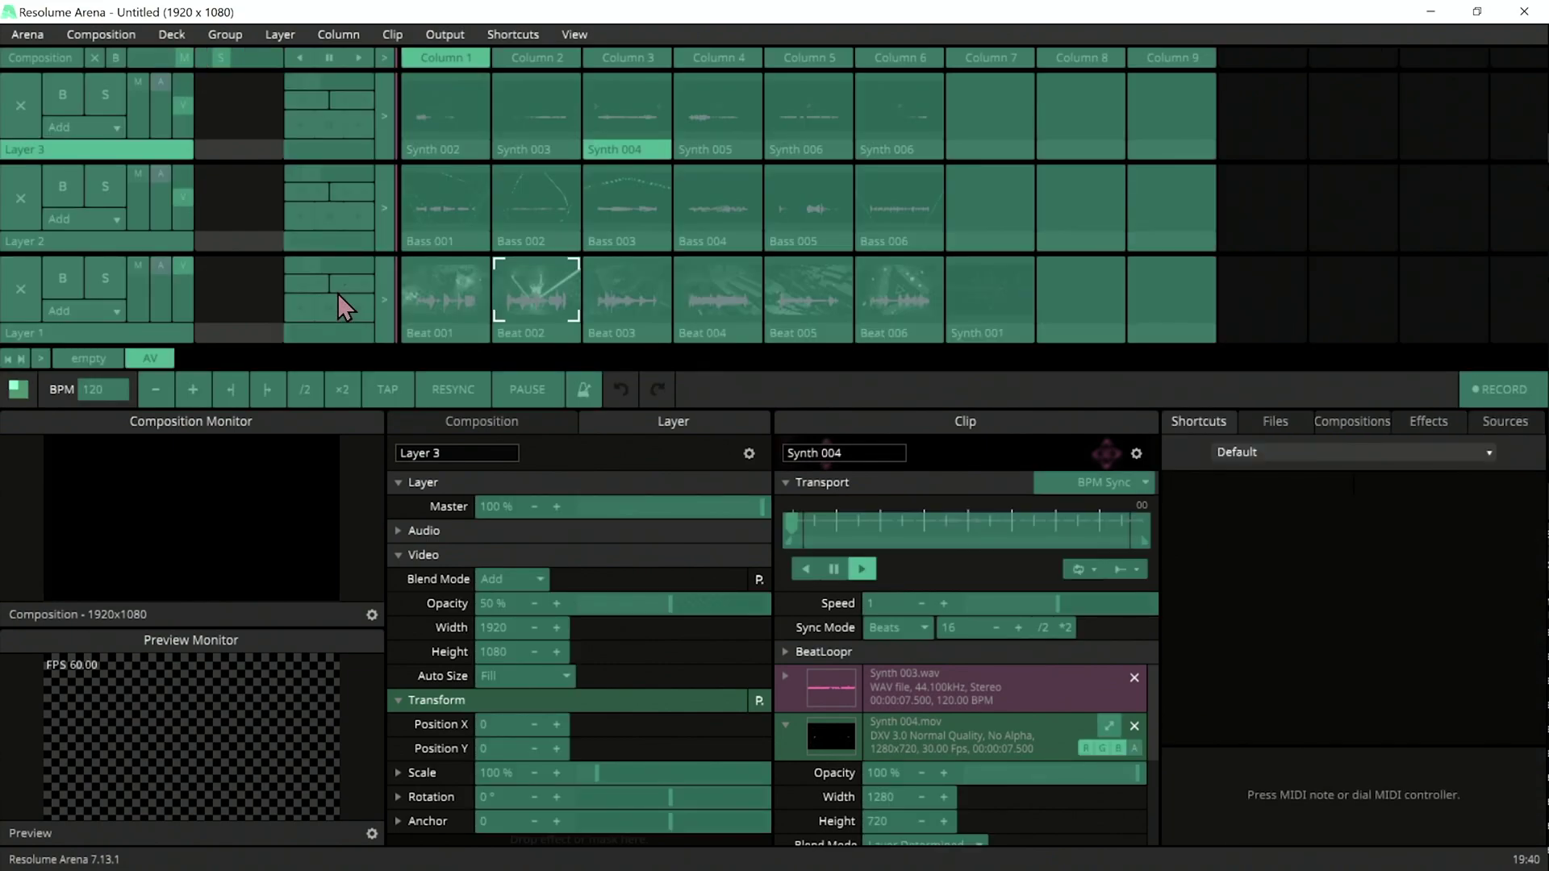
click(450, 284)
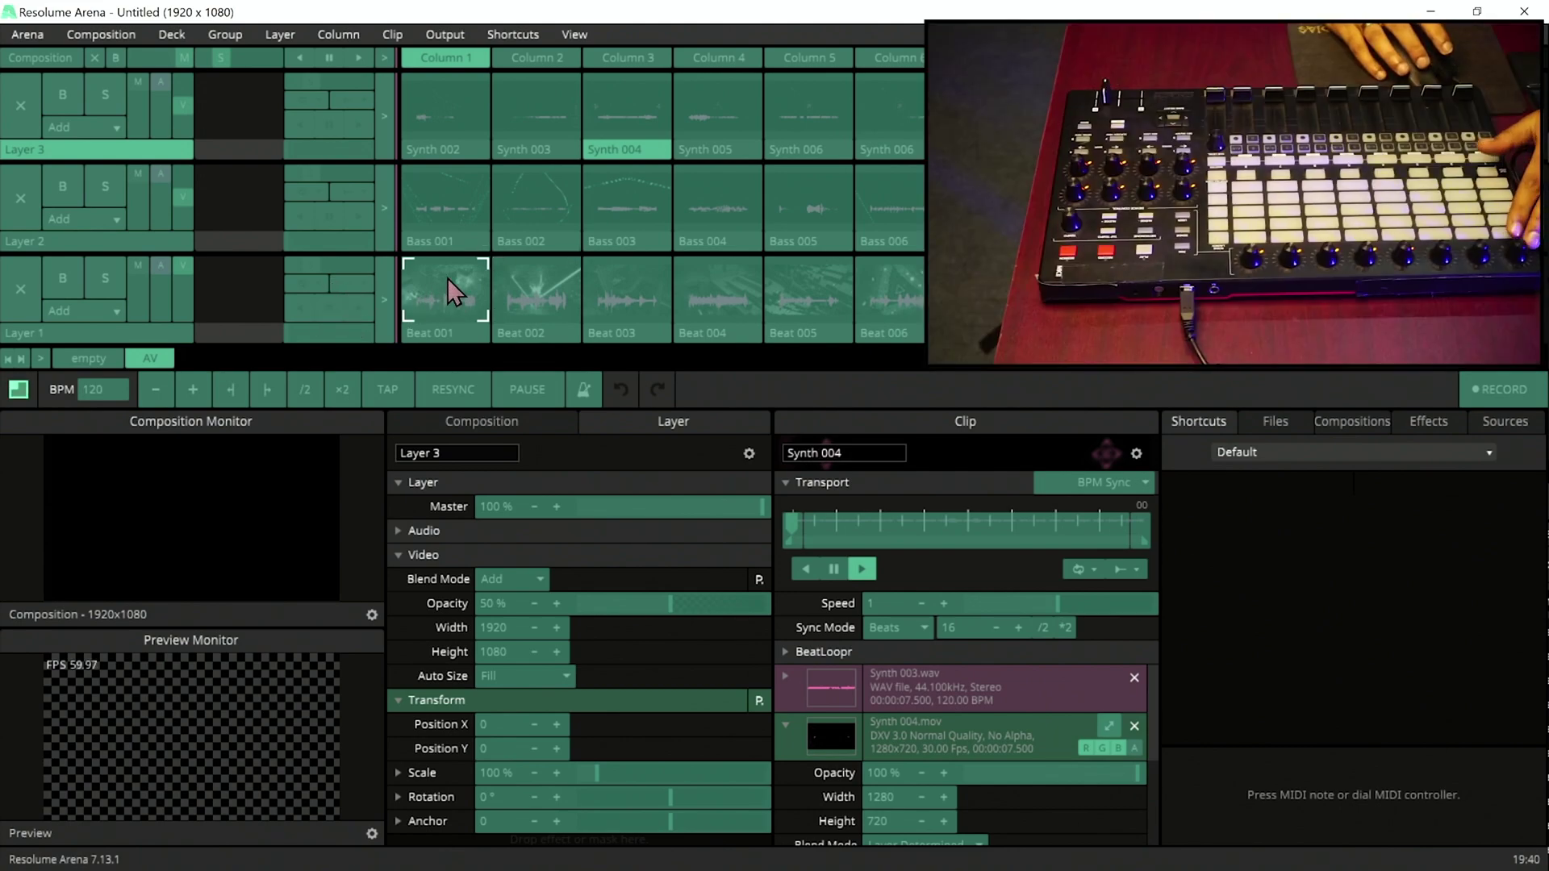
click(533, 287)
click(627, 288)
click(718, 289)
click(807, 291)
click(446, 202)
click(628, 197)
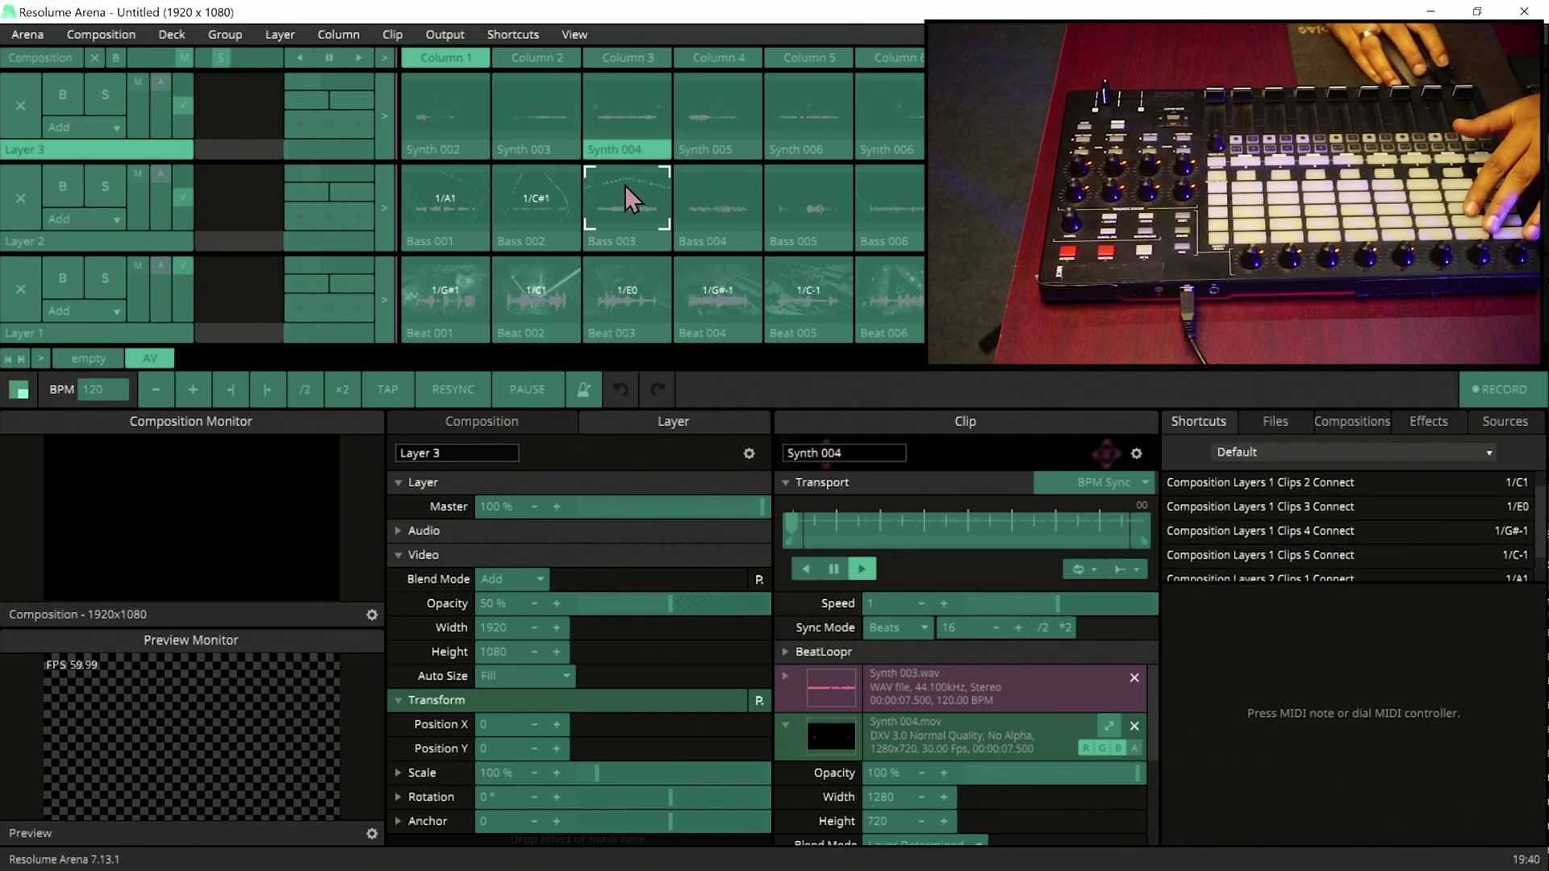
click(702, 202)
click(794, 202)
click(455, 101)
click(536, 100)
click(628, 101)
click(718, 101)
click(796, 101)
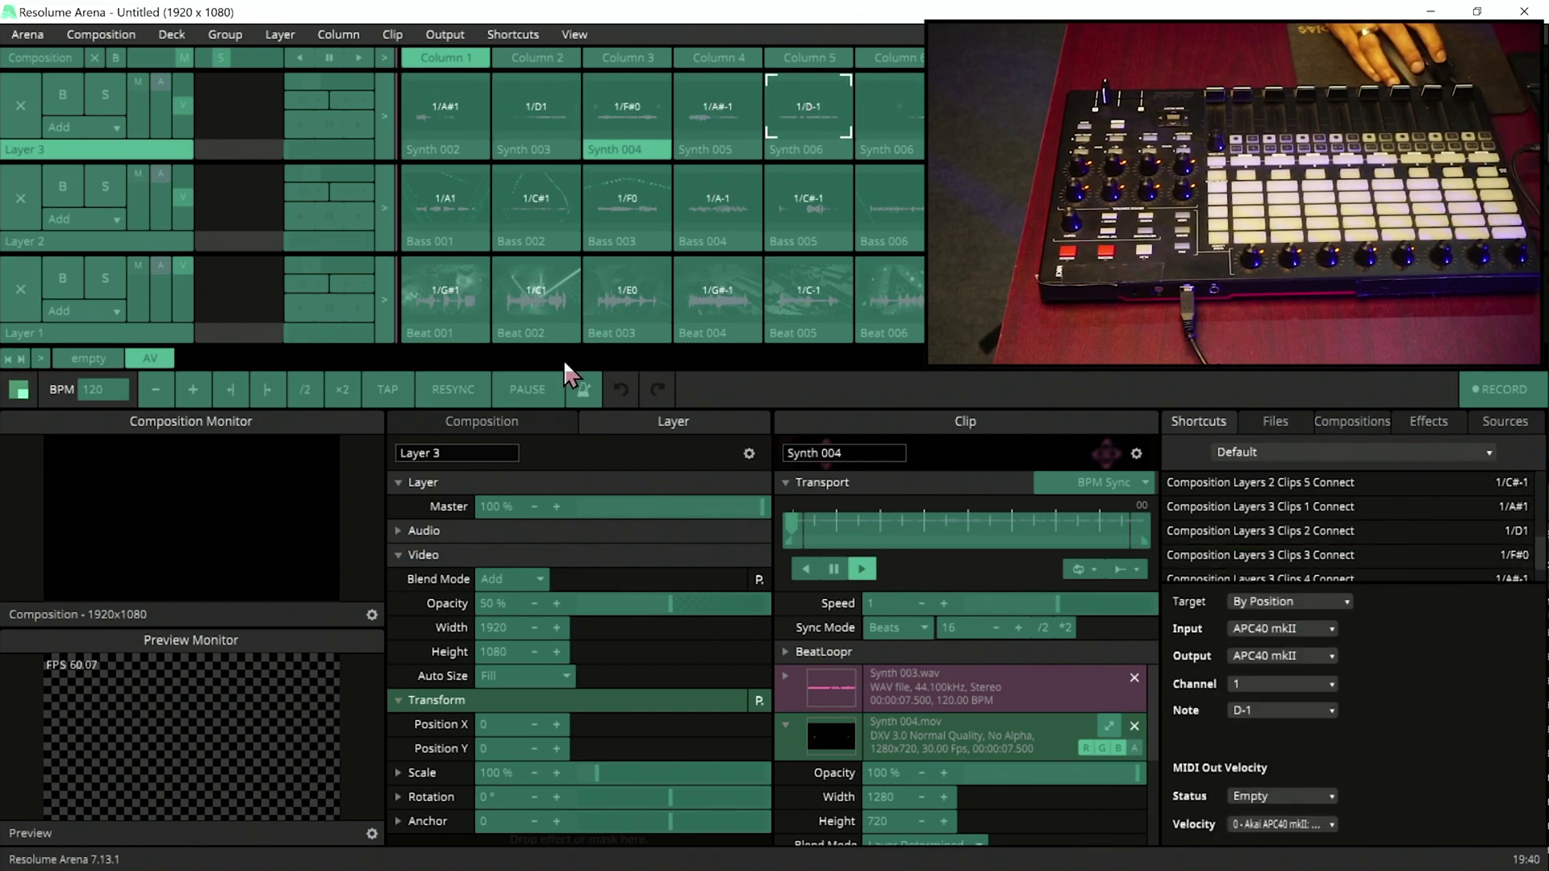
- Map Metronome, TAP, RESYNC, /2 and x2 to APC40 pads, then exit mapping
click(584, 390)
click(387, 390)
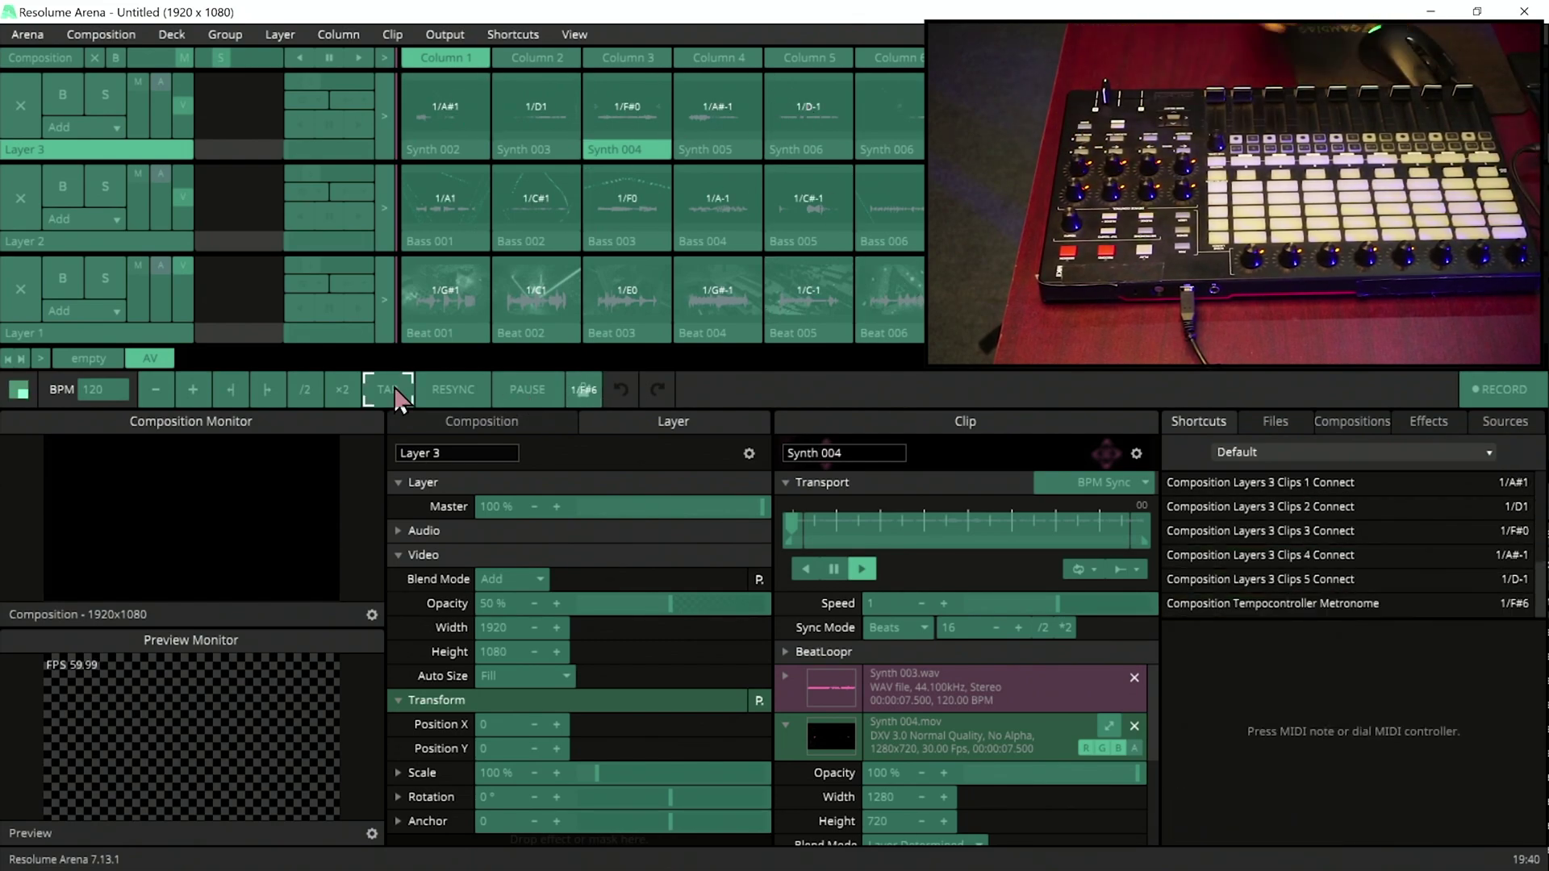
click(454, 391)
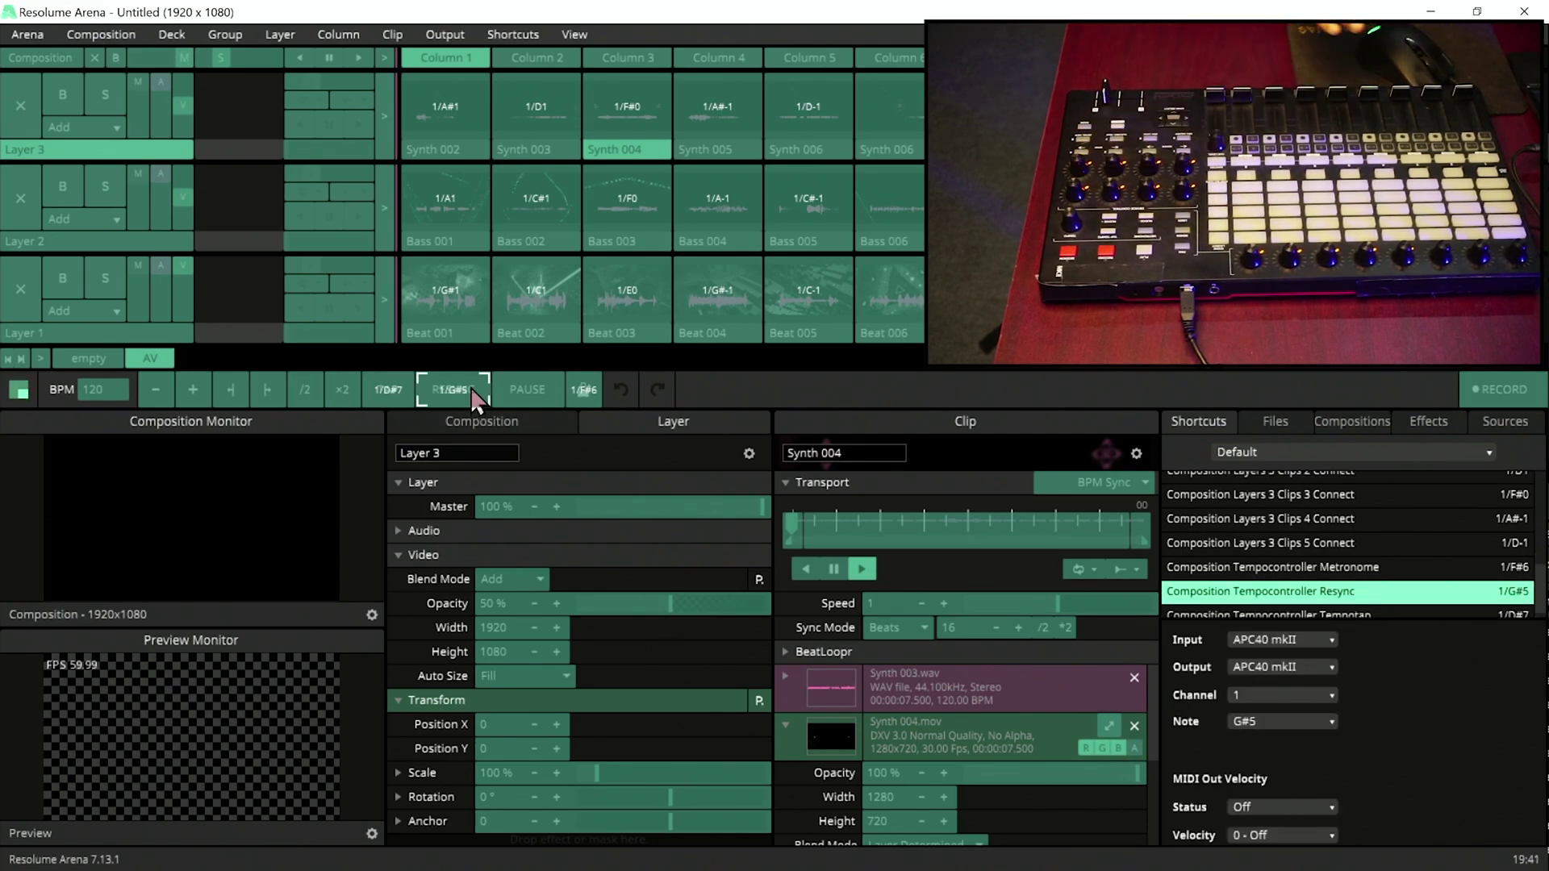
click(313, 401)
click(332, 398)
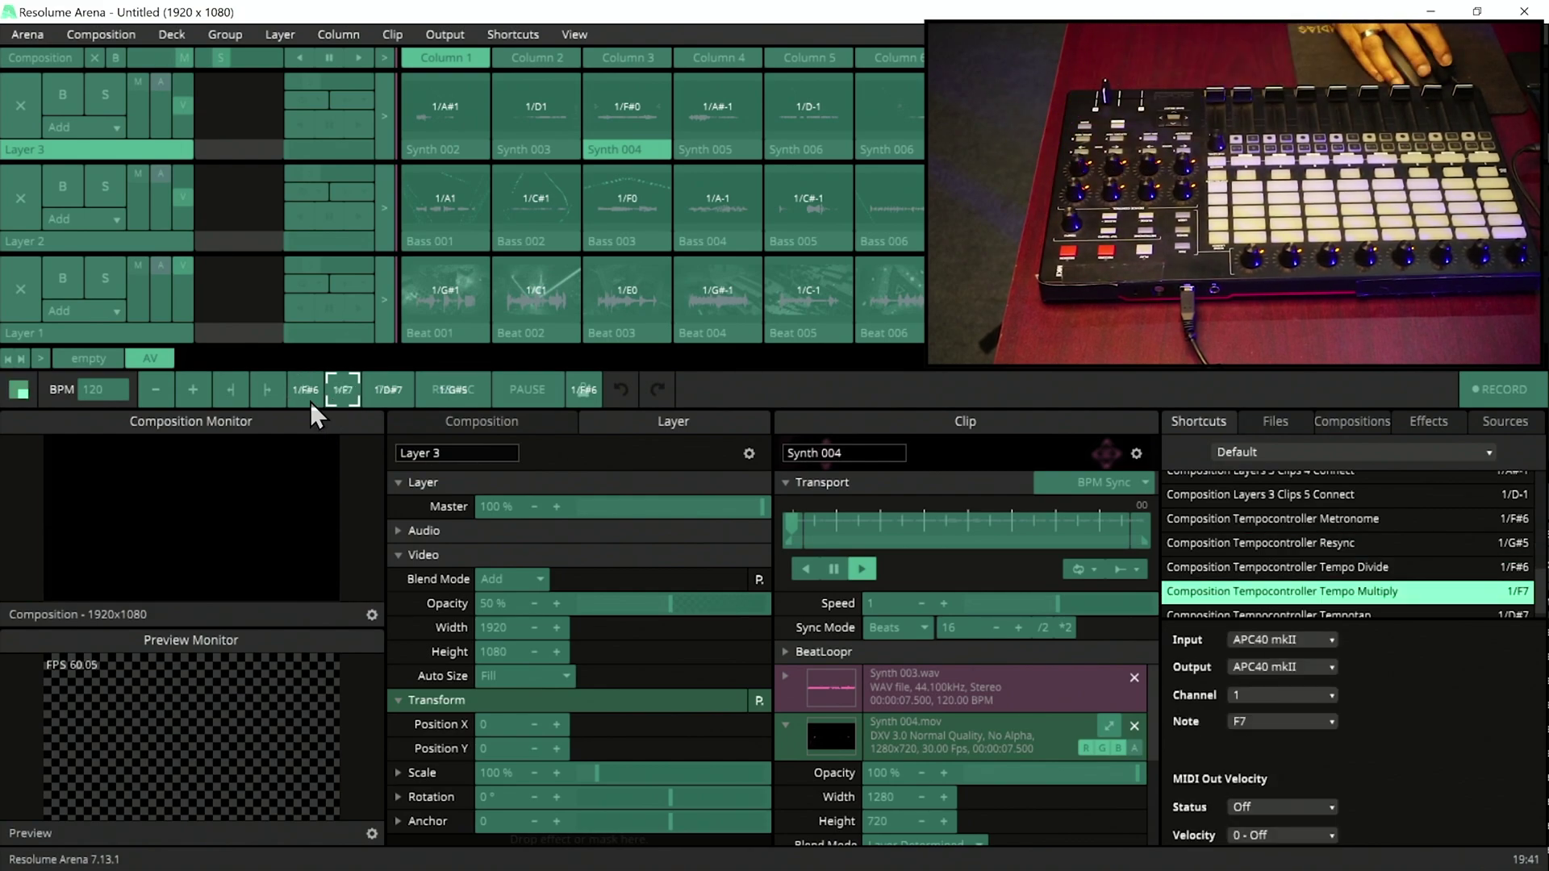
key(ctrl+m)
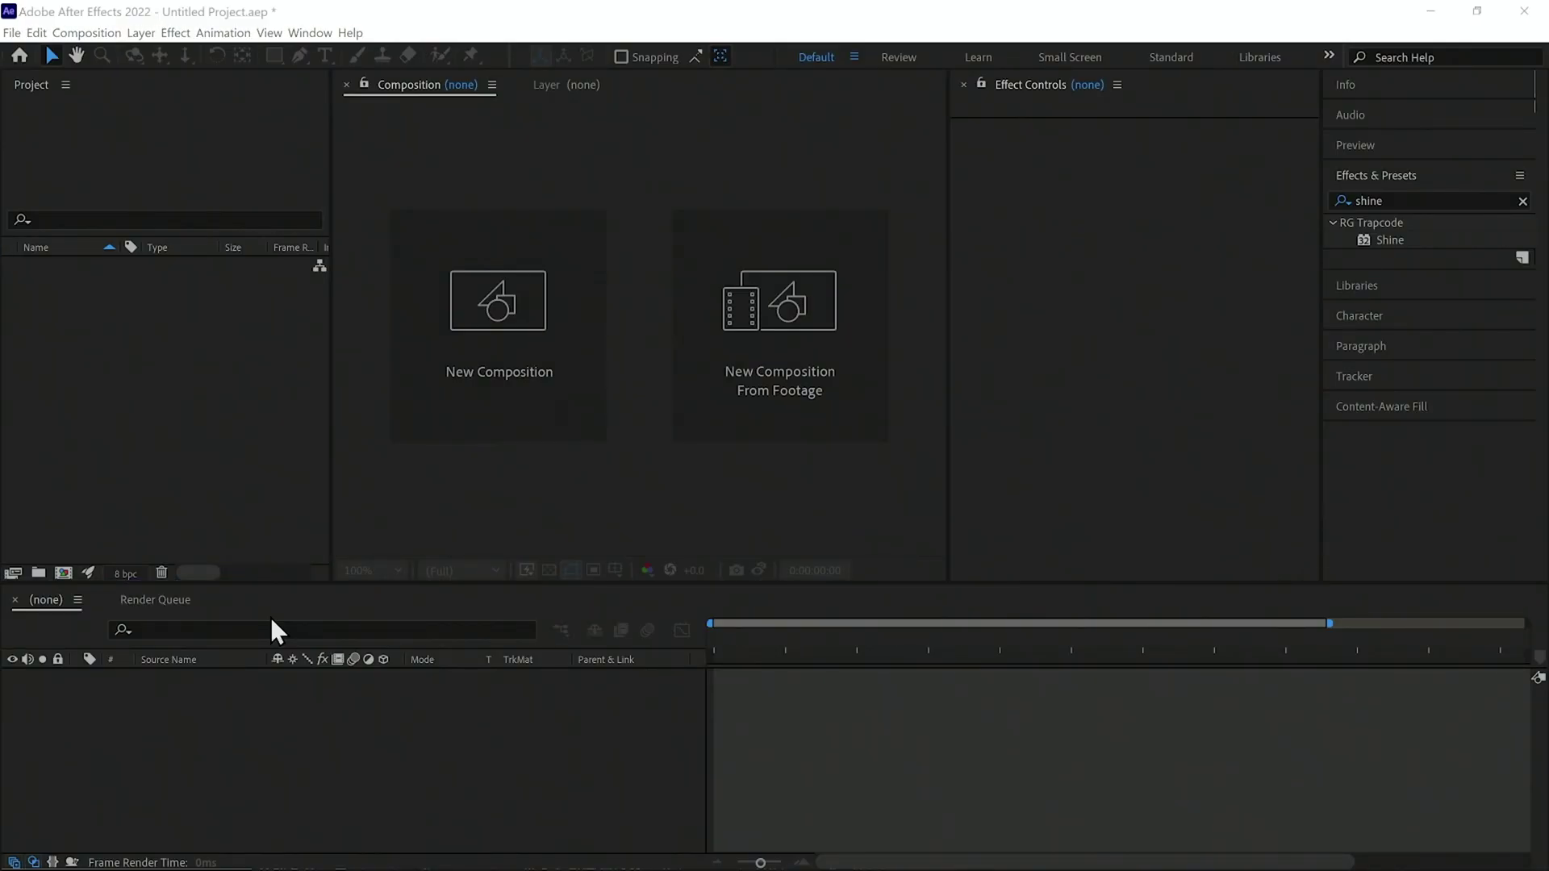
- Import 120 loop, BG and the 8iGb4BxrT2 peace-sign image into the Project panel
key(alt+Tab)
click(1247, 415)
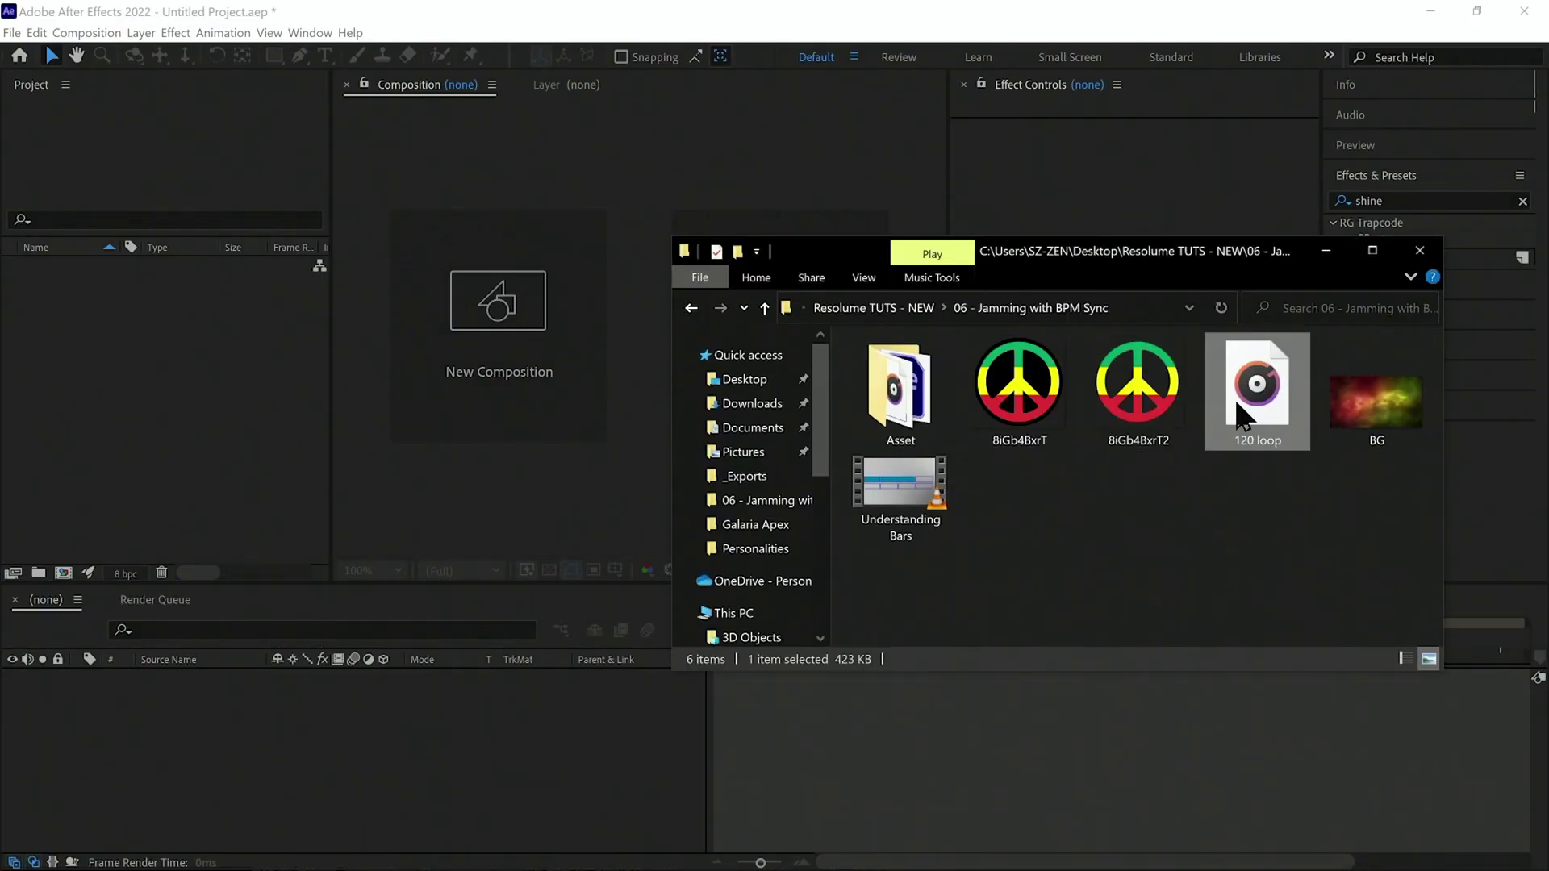
ctrl+click(1376, 400)
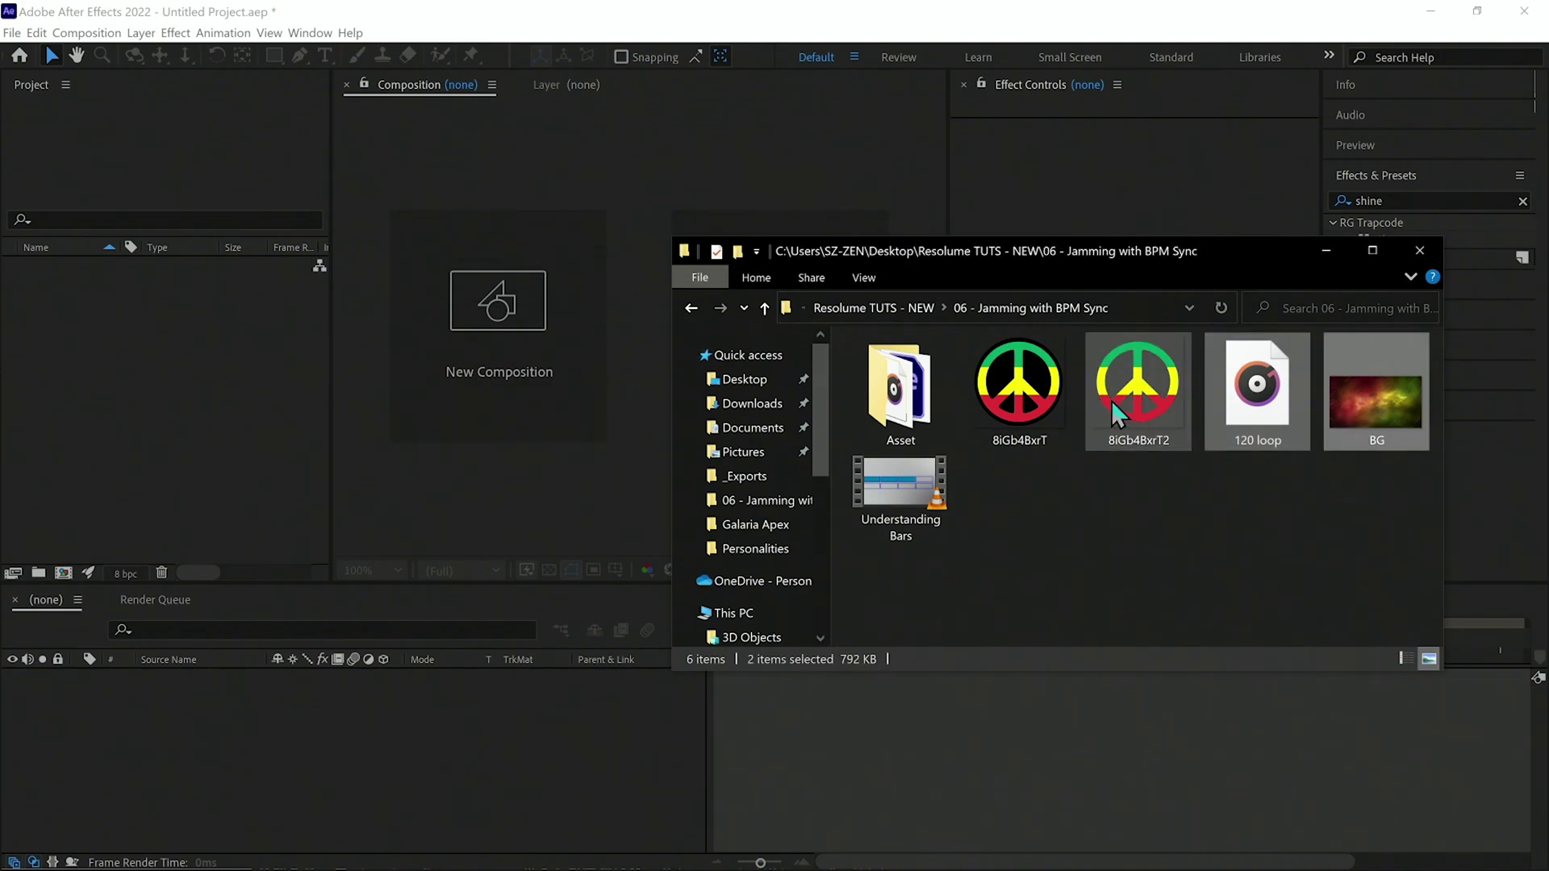
ctrl+click(1146, 399)
drag(1170, 428, 190, 391)
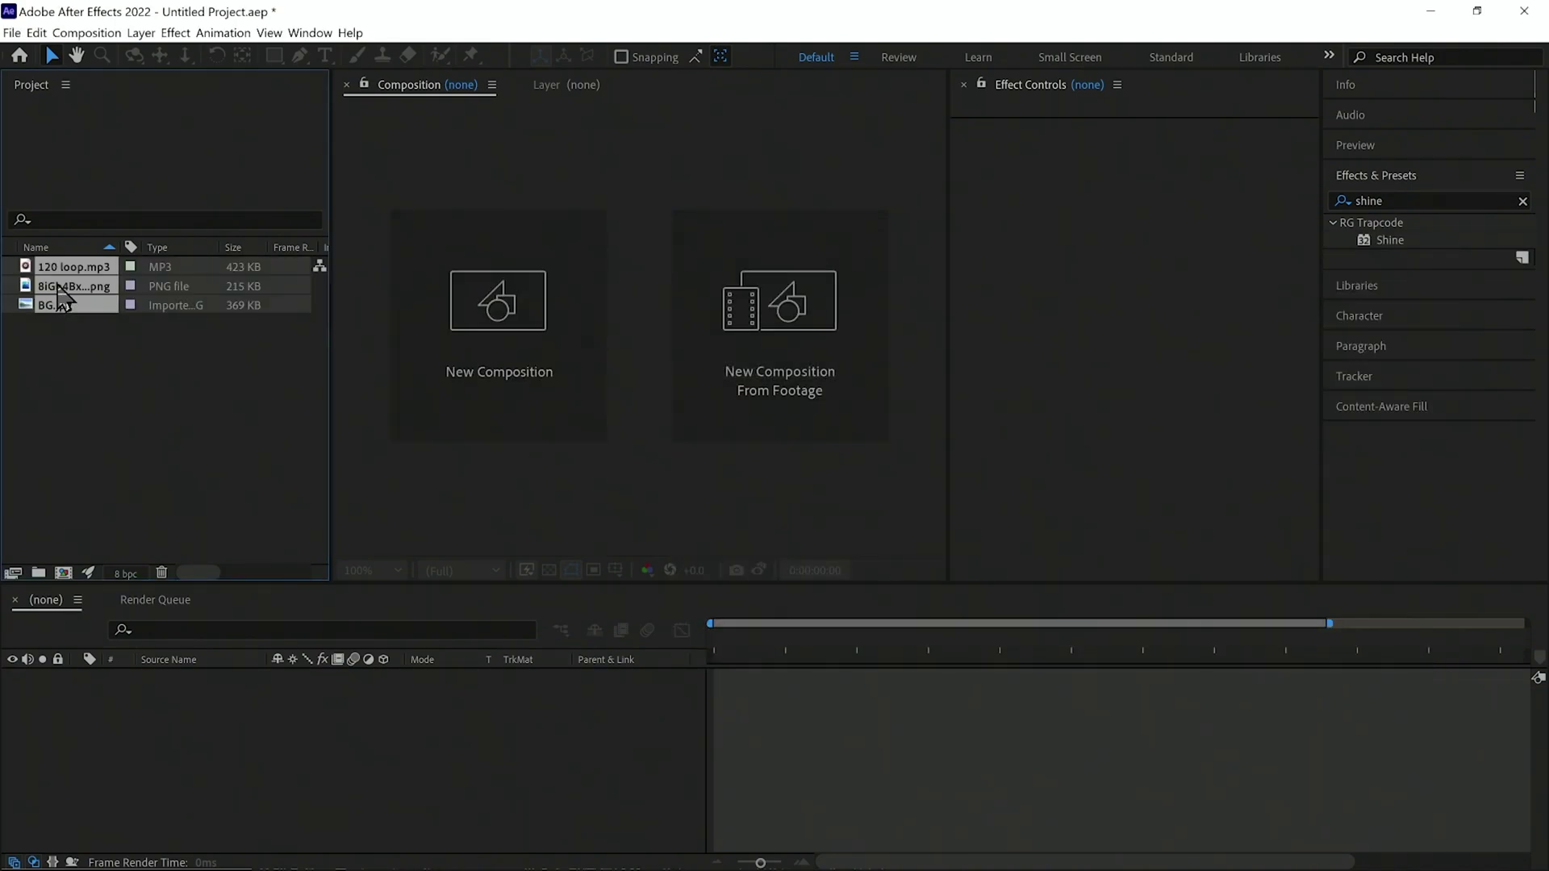
- Create a new composition from the three imported items
drag(55, 295, 50, 355)
drag(60, 556, 63, 574)
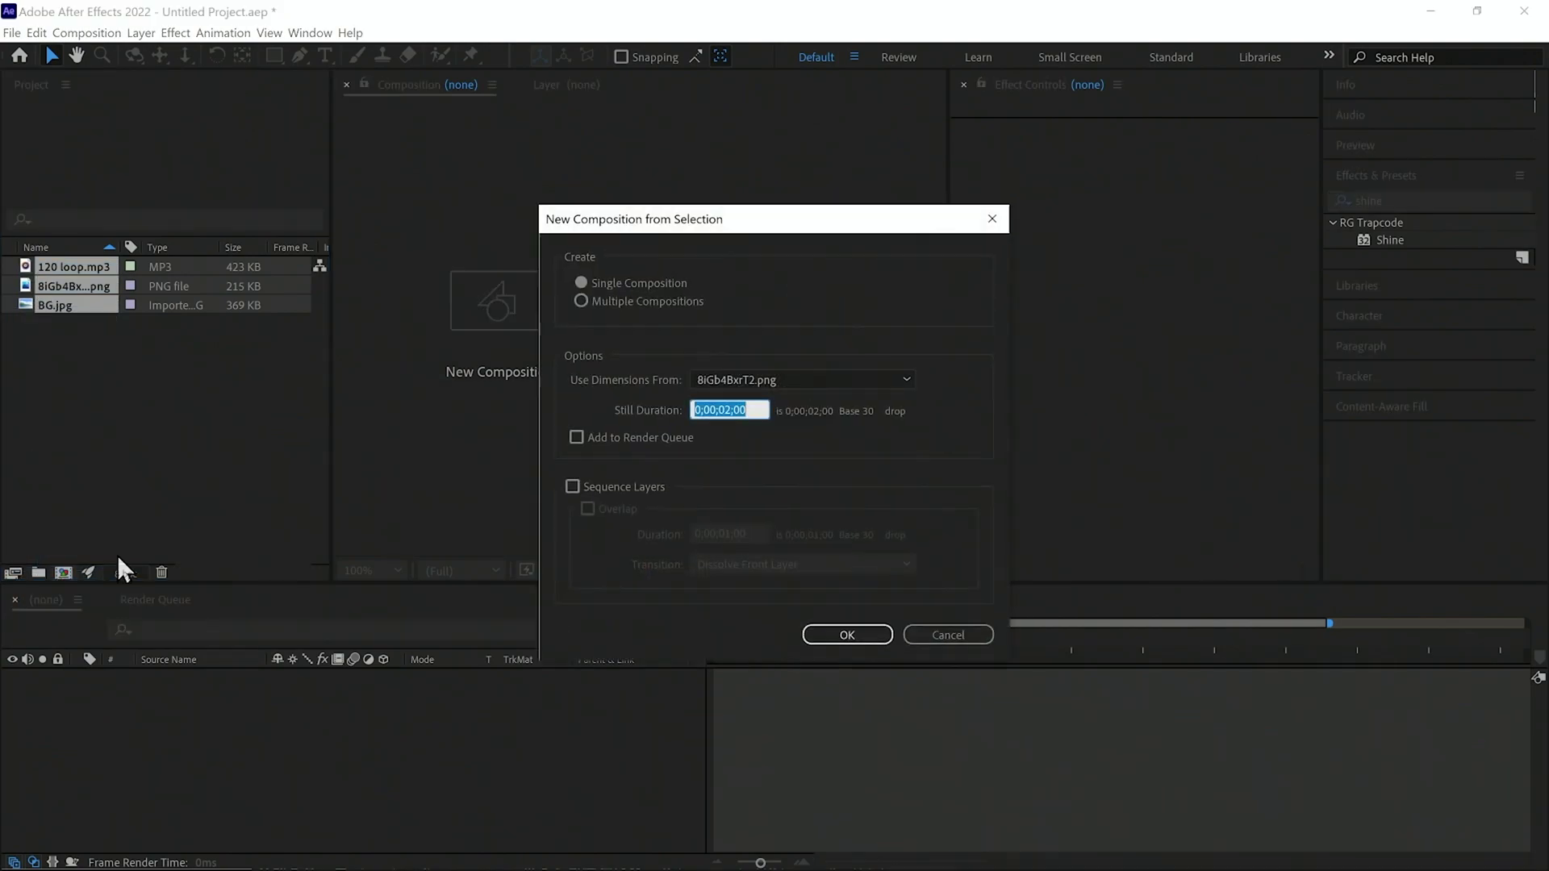
click(847, 635)
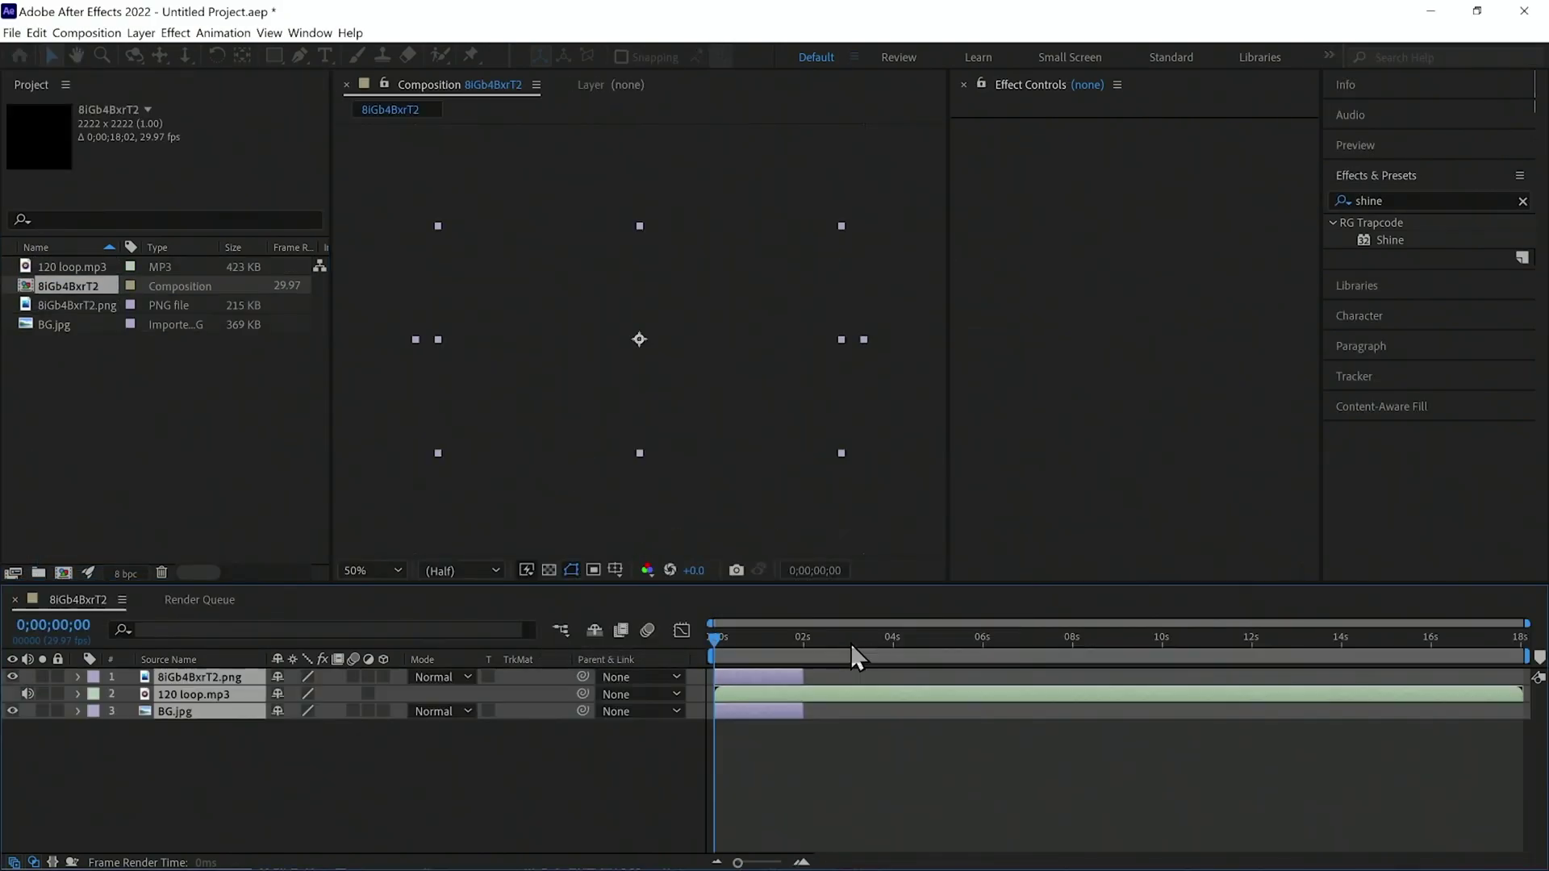
- Set the composition size to 1920x1080 in Composition Settings
click(87, 33)
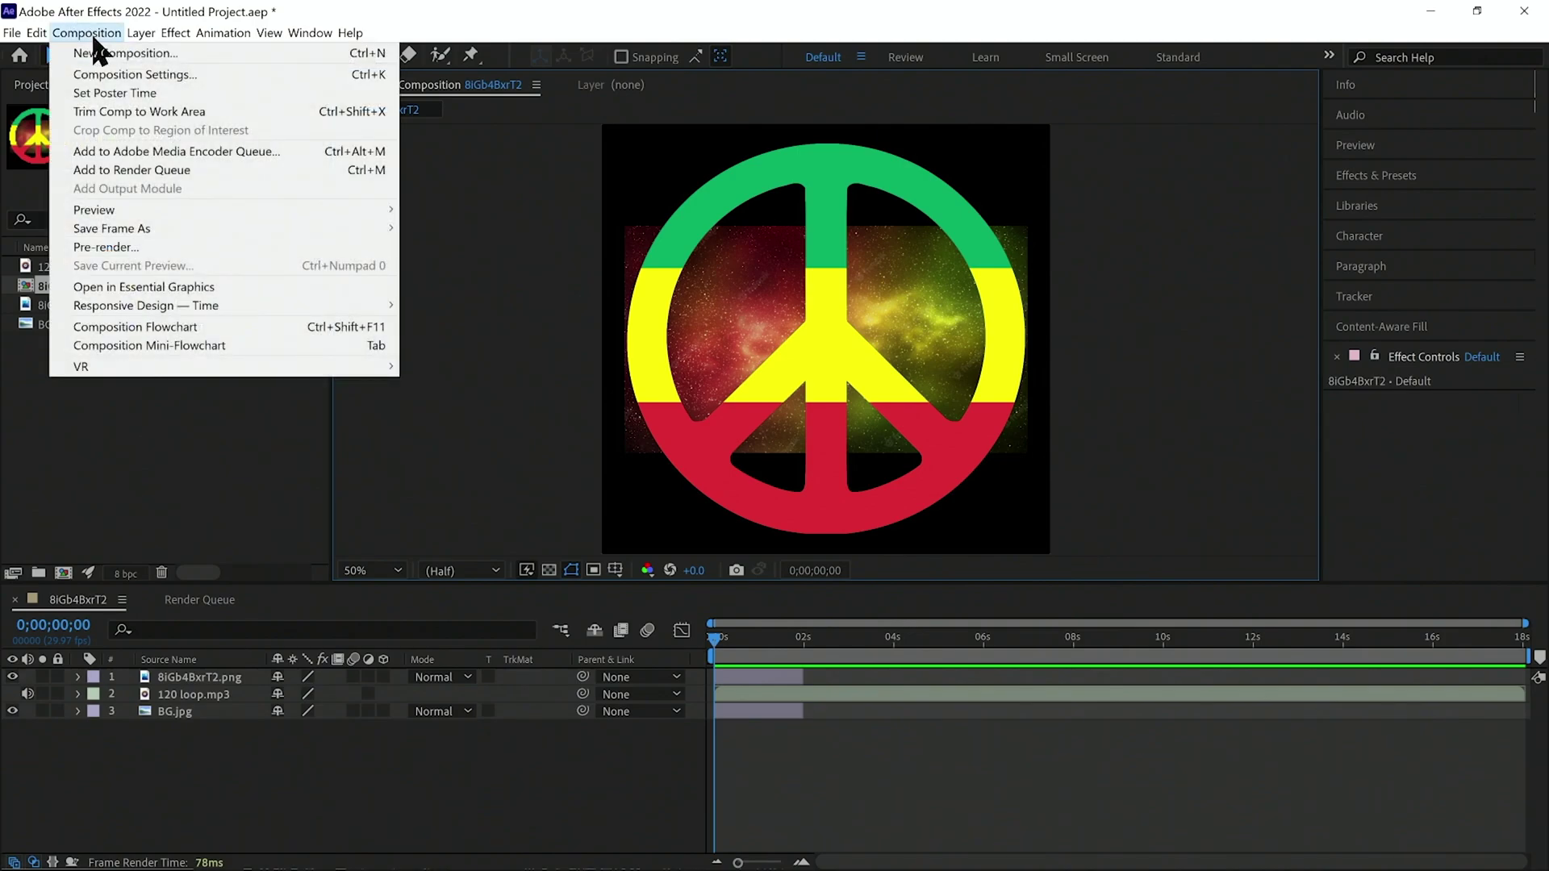
click(125, 75)
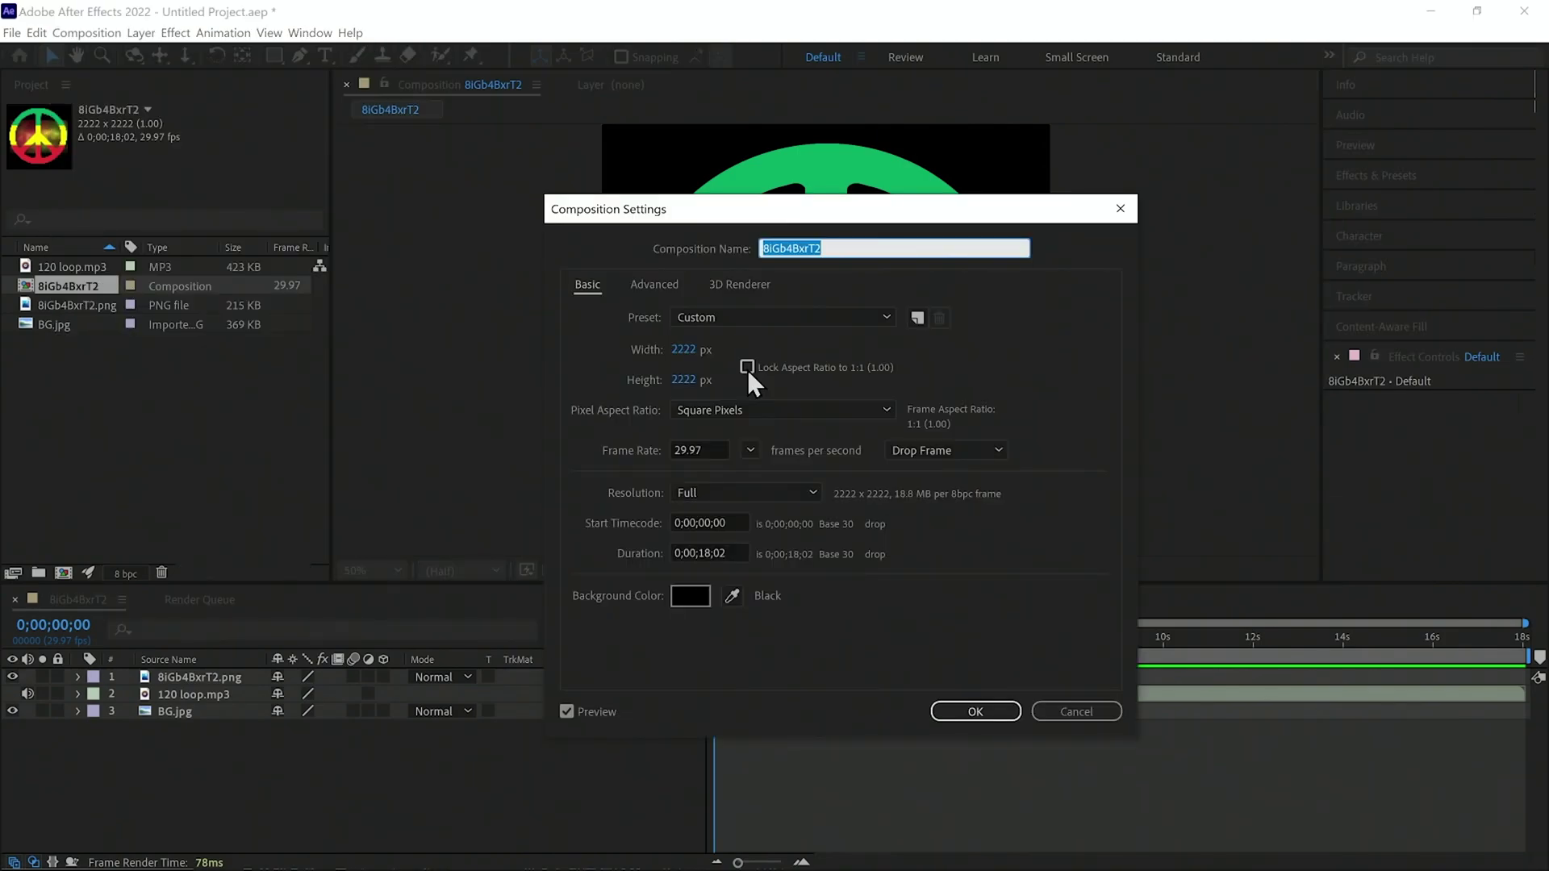
click(692, 349)
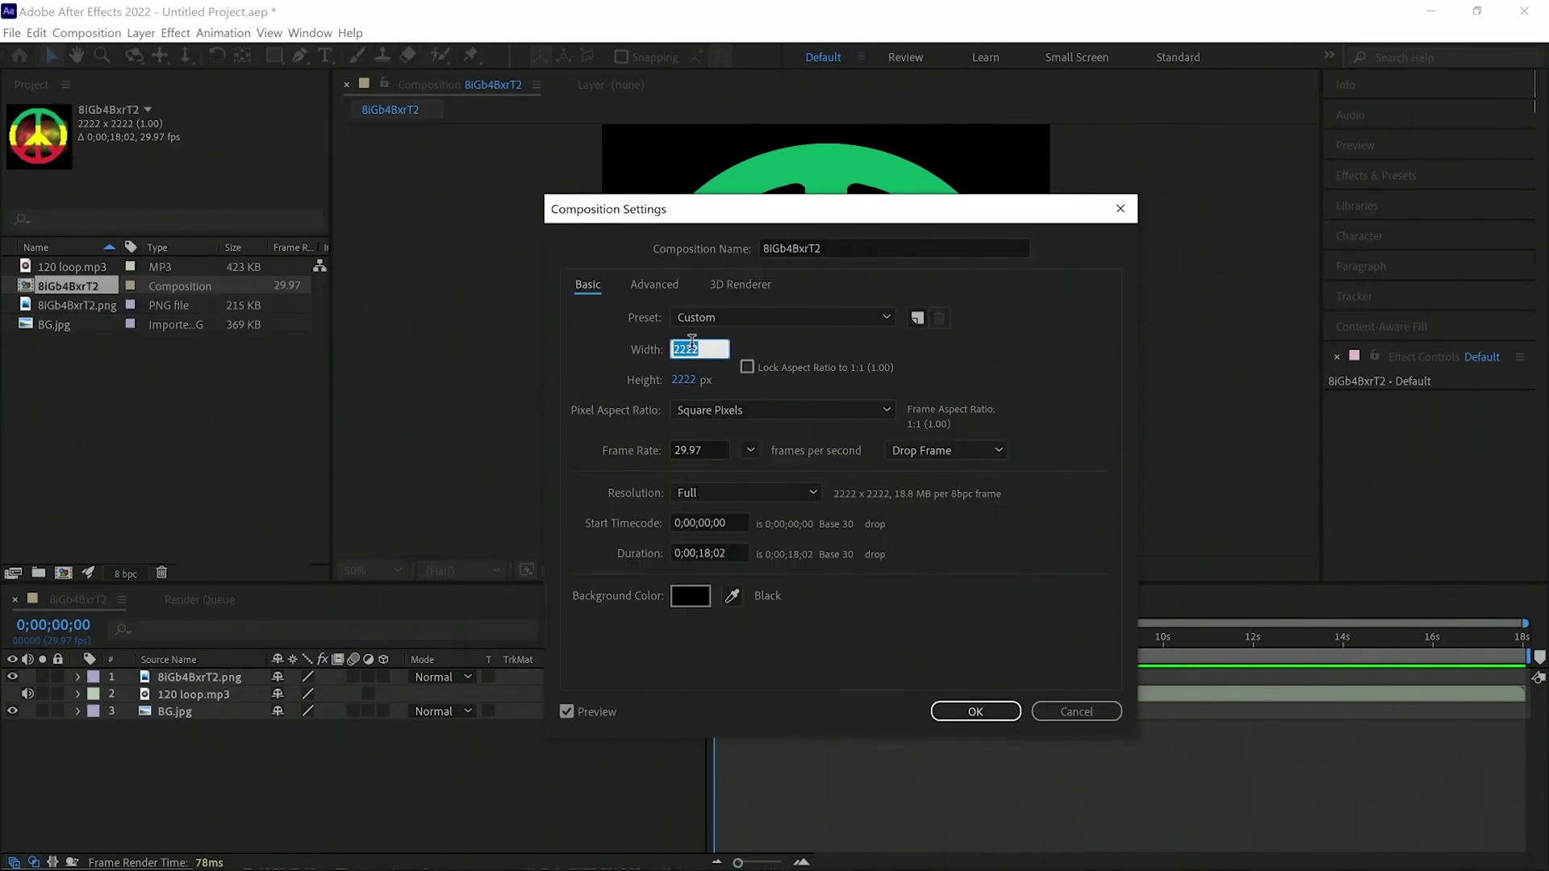
text(1920)
key(Tab)
text(1080)
key(Return)
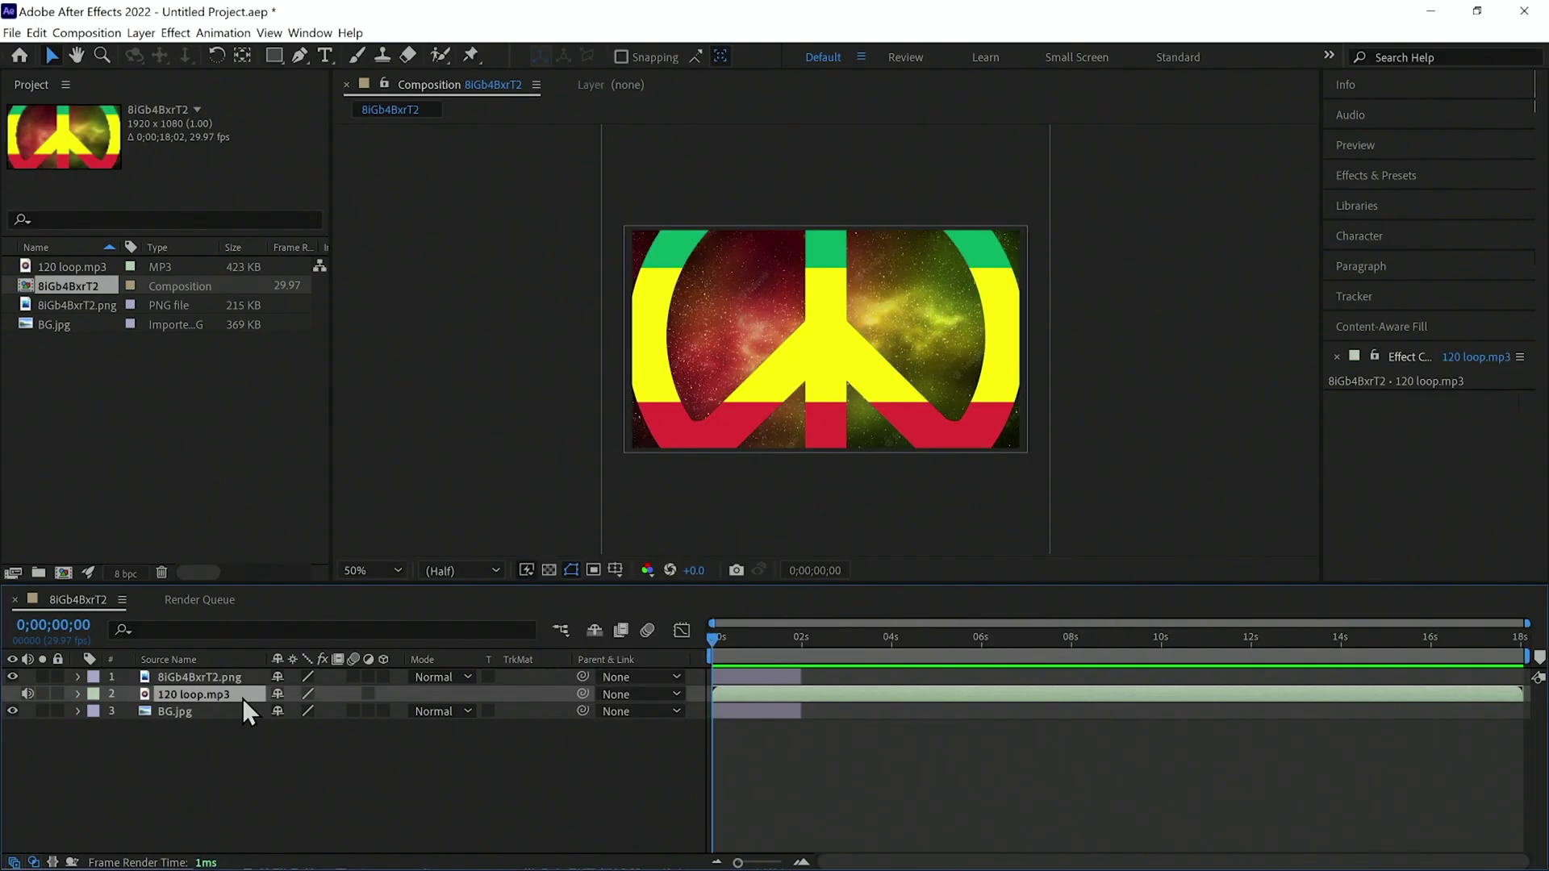
- Move 120 loop.mp3 to the top, show its waveform, and extend both image layers full length
drag(245, 680, 246, 676)
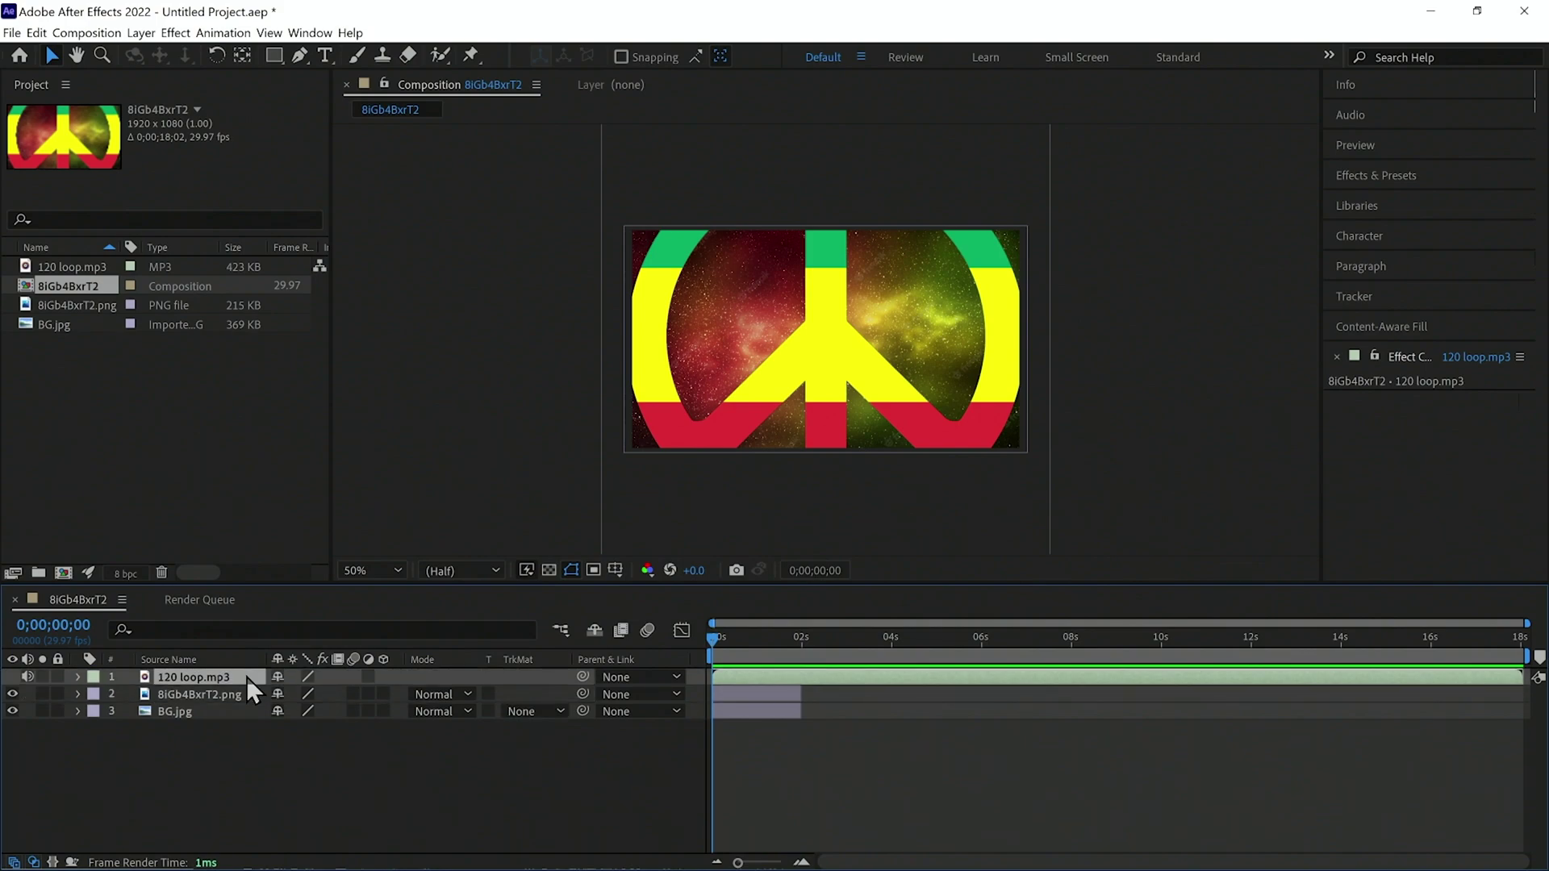
key(l)
key(l)
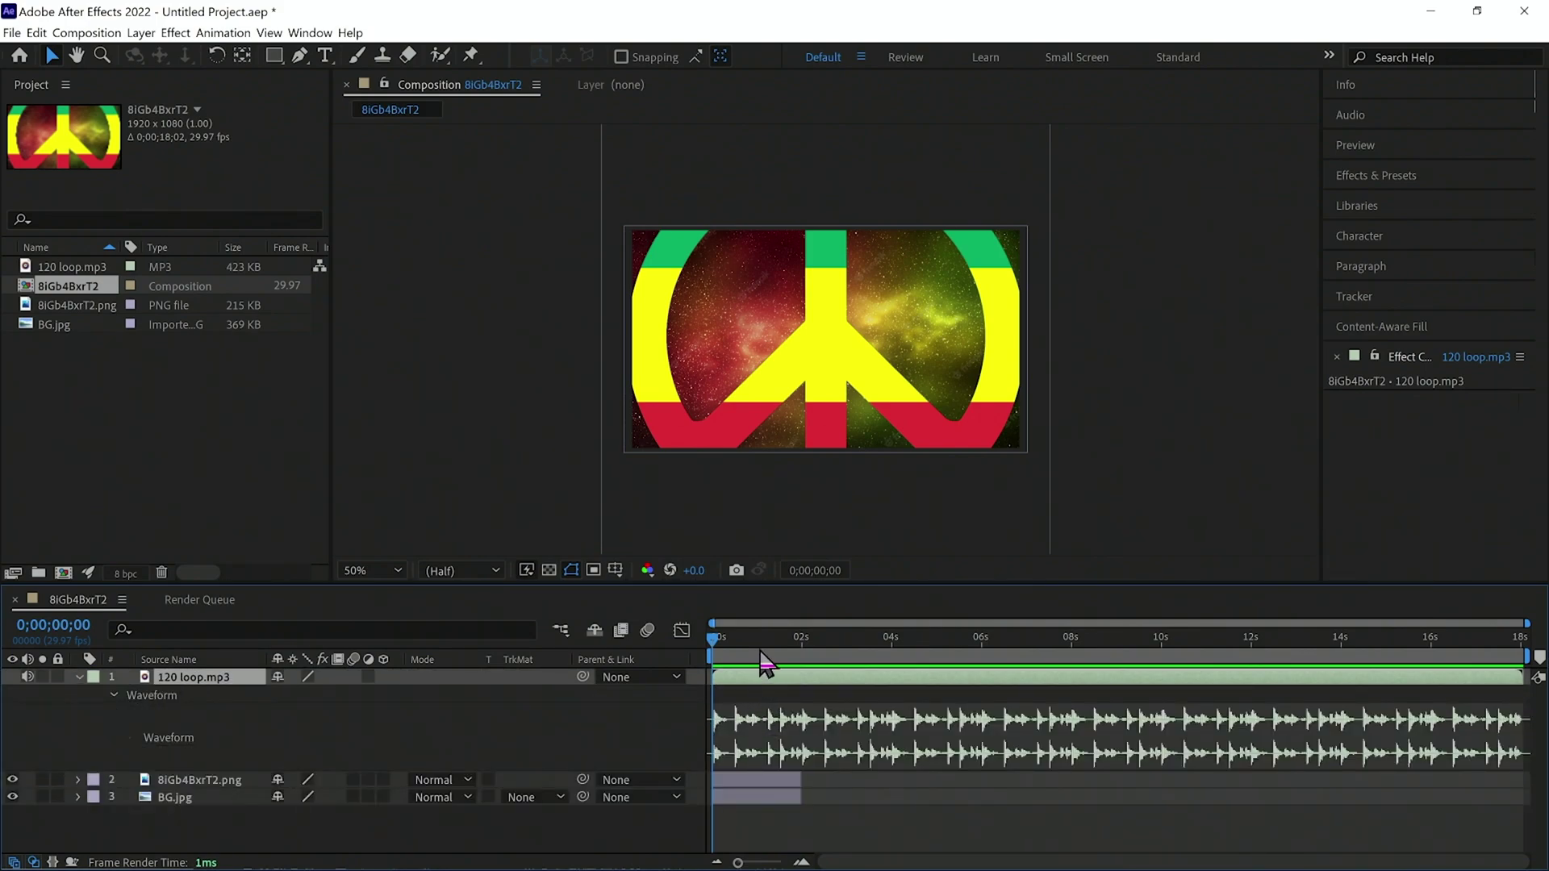
drag(804, 768, 1529, 798)
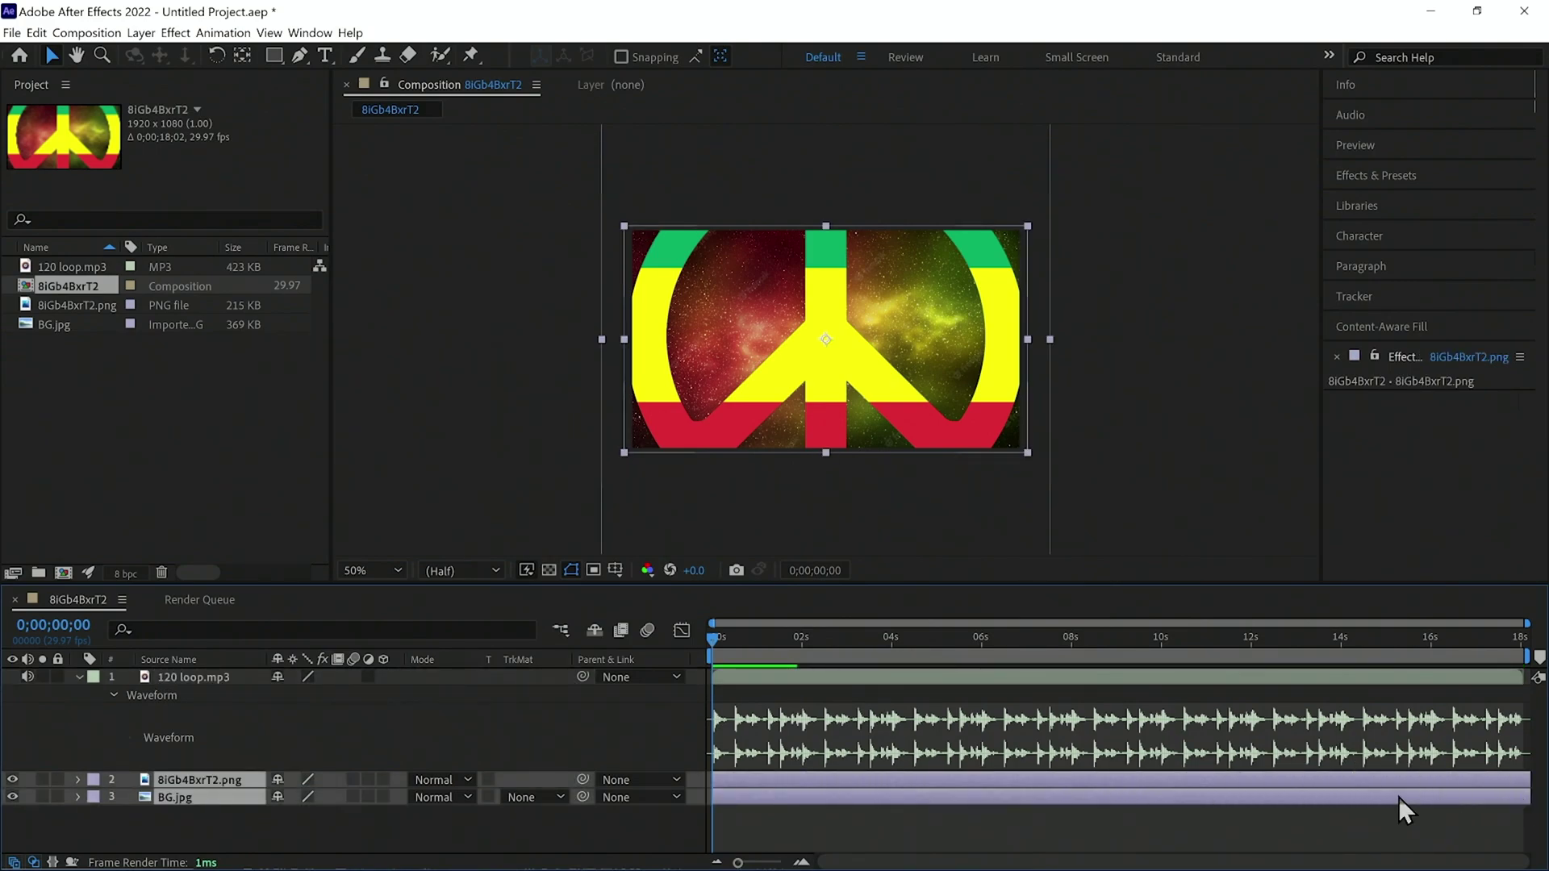
click(788, 660)
click(805, 817)
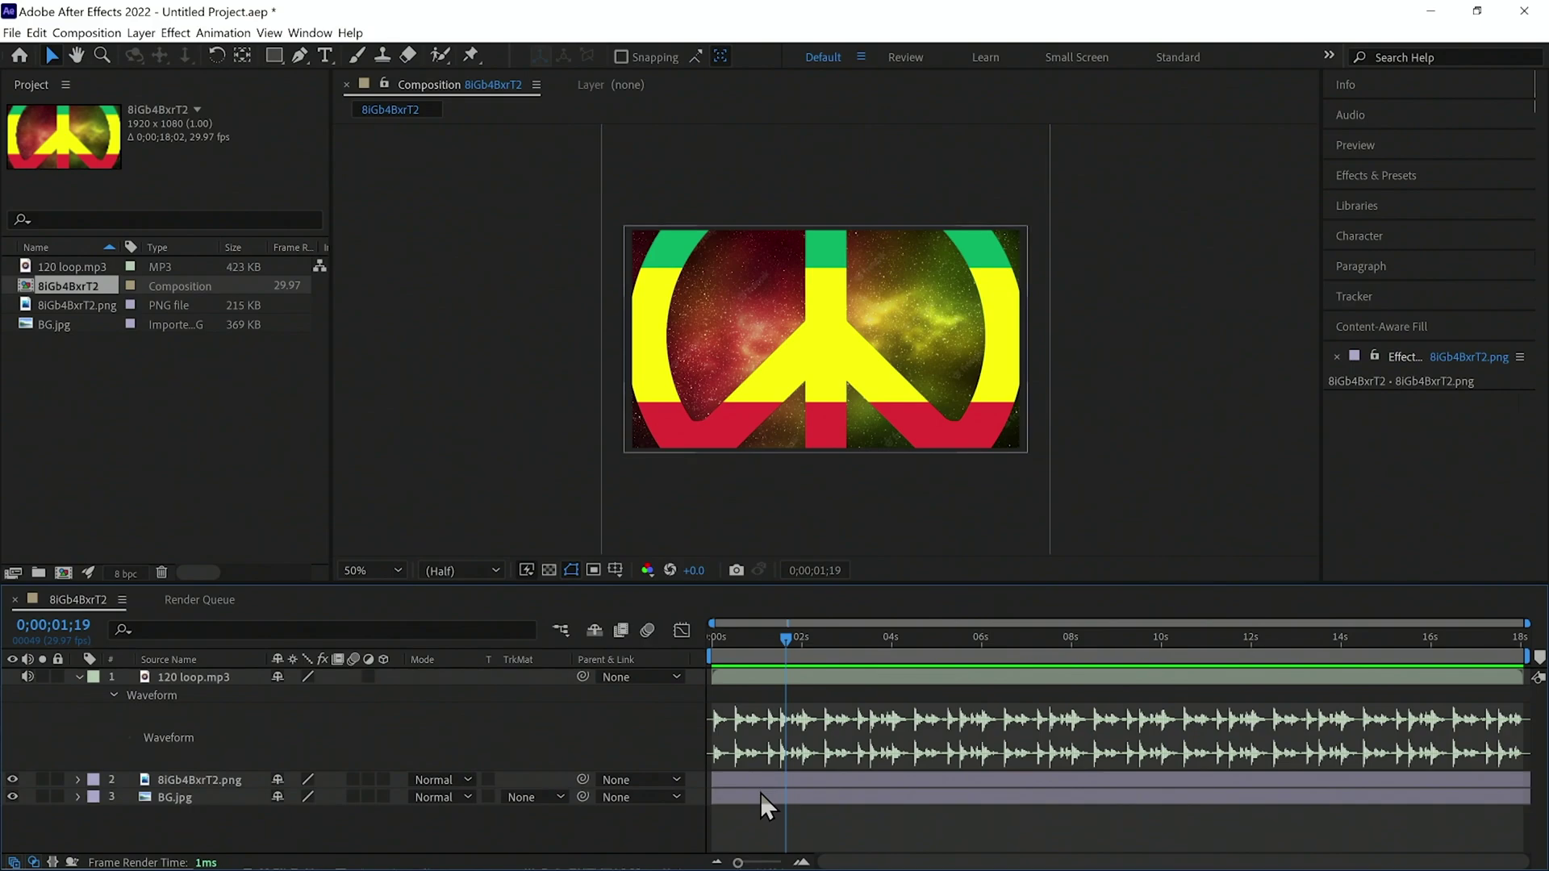
- Briefly solo the BG.jpg layer, then select the peace-sign layer
click(765, 797)
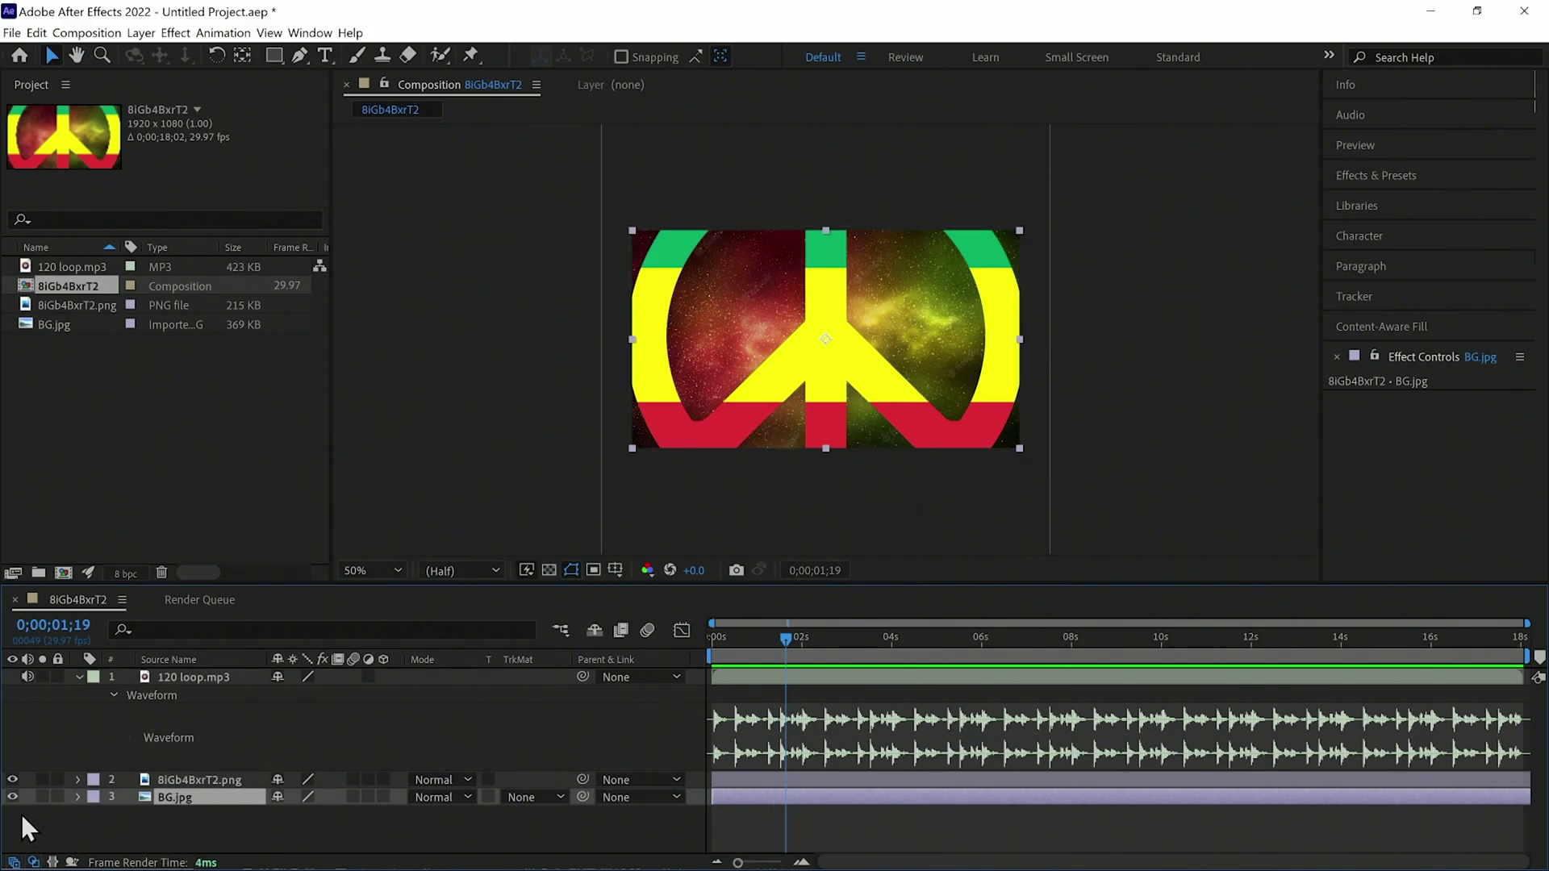
click(43, 797)
click(43, 798)
click(184, 780)
- Scale the peace sign to 37% and preview the composition from the start
key(s)
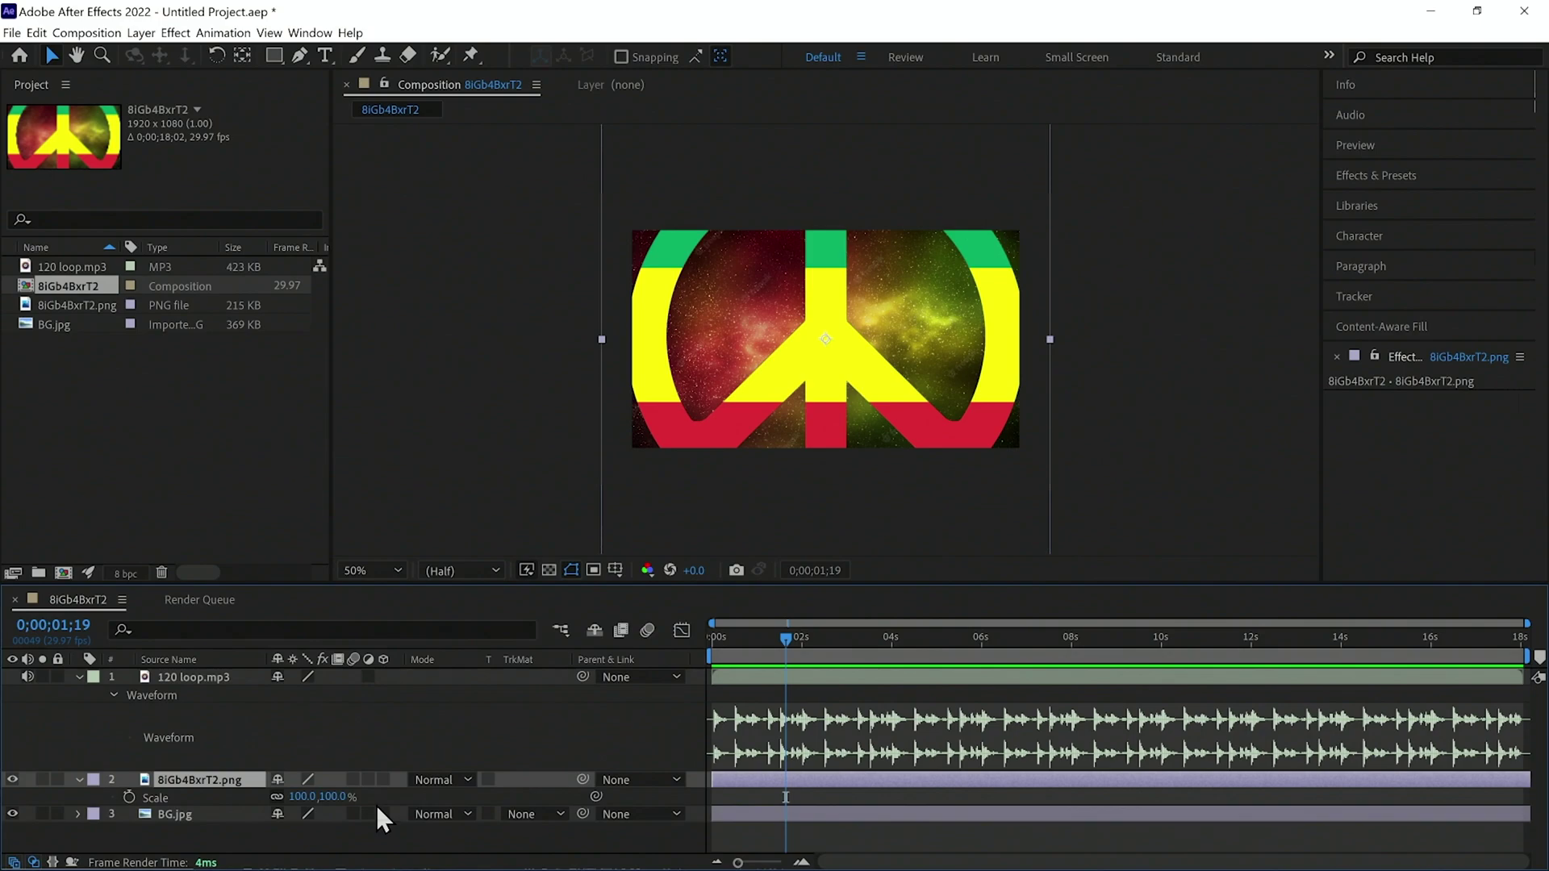
drag(337, 799, 284, 809)
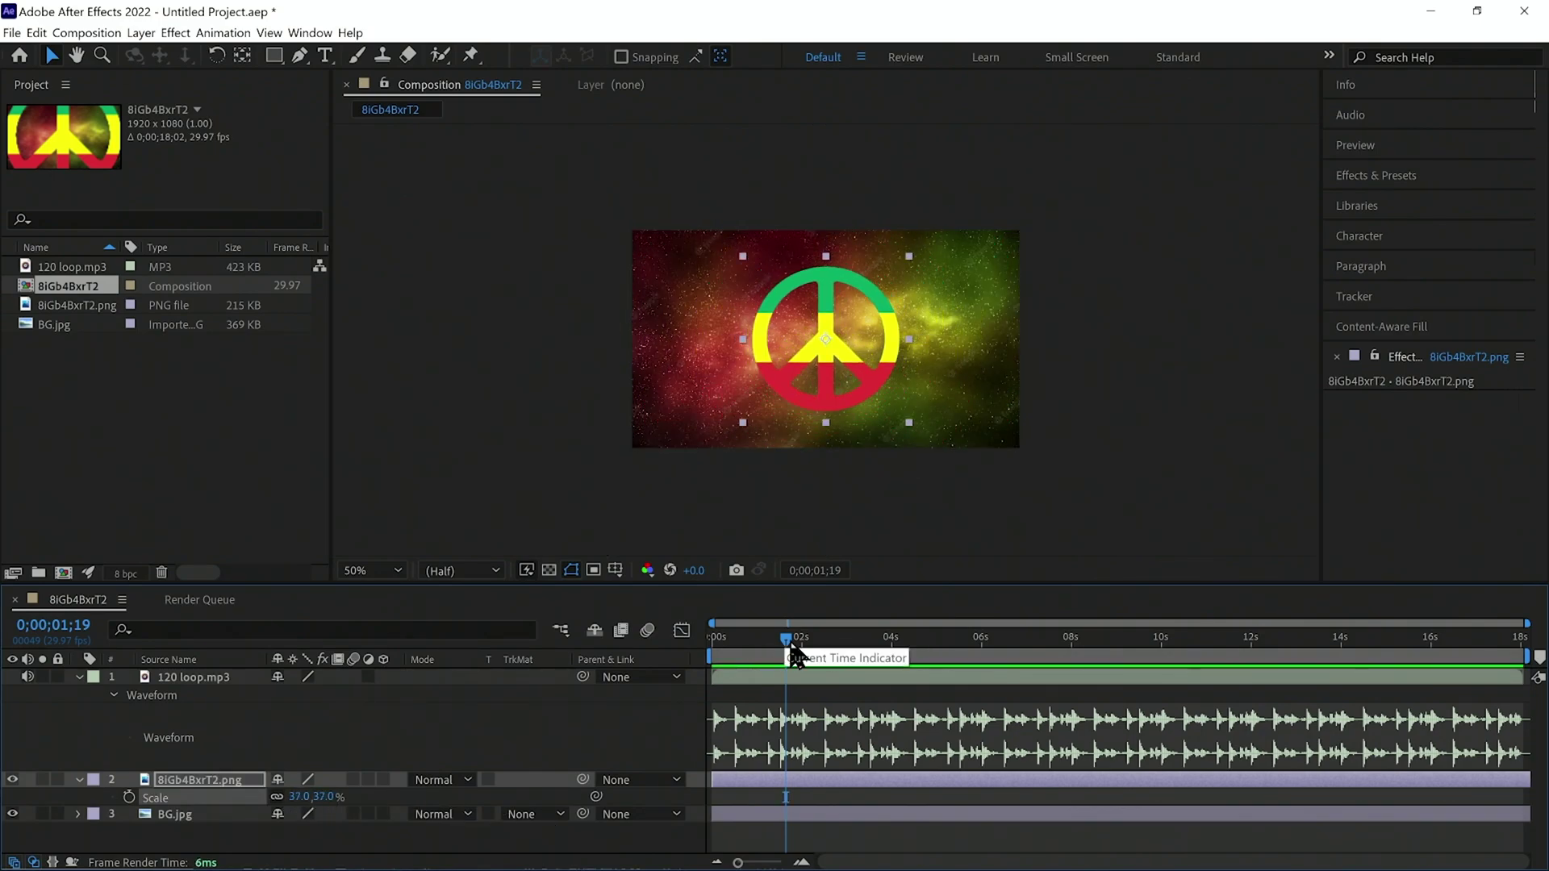
drag(789, 648, 692, 650)
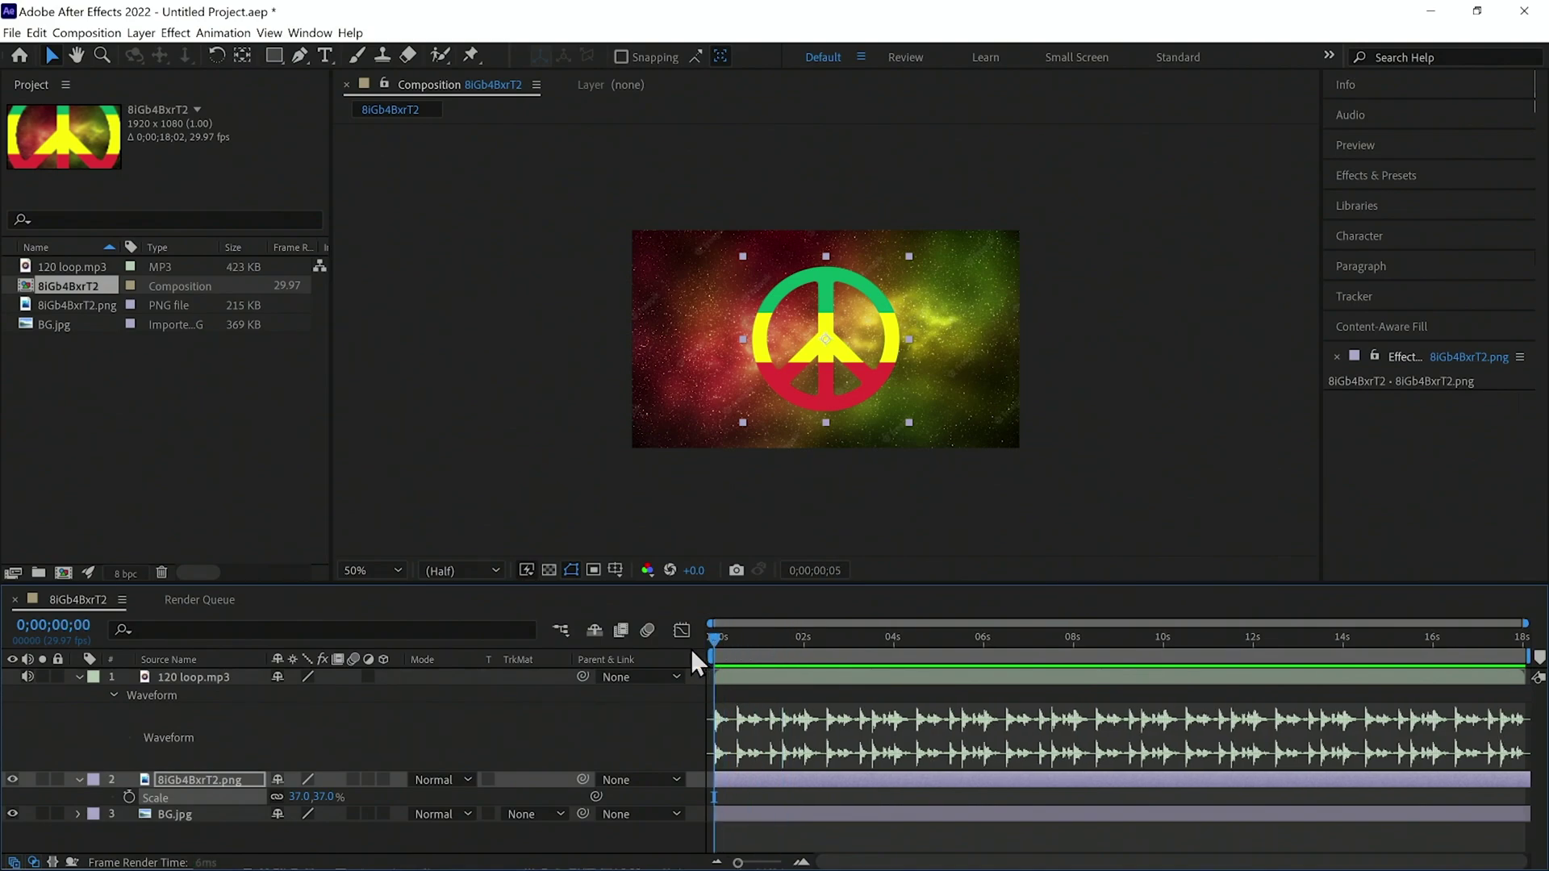
key(space)
click(706, 654)
key(ctrl+shift+h)
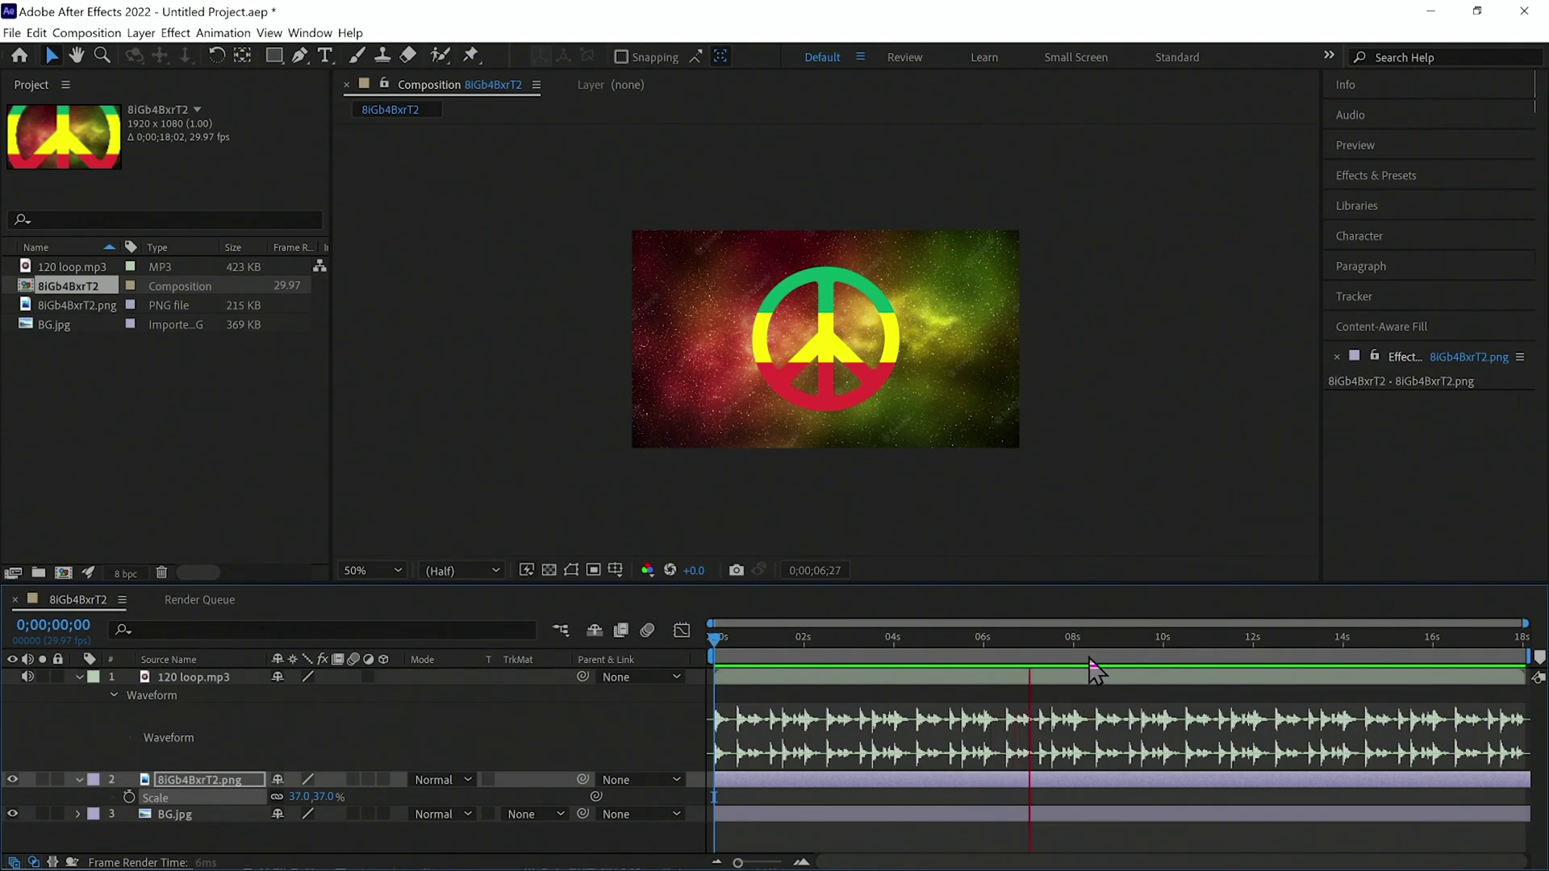
key(space)
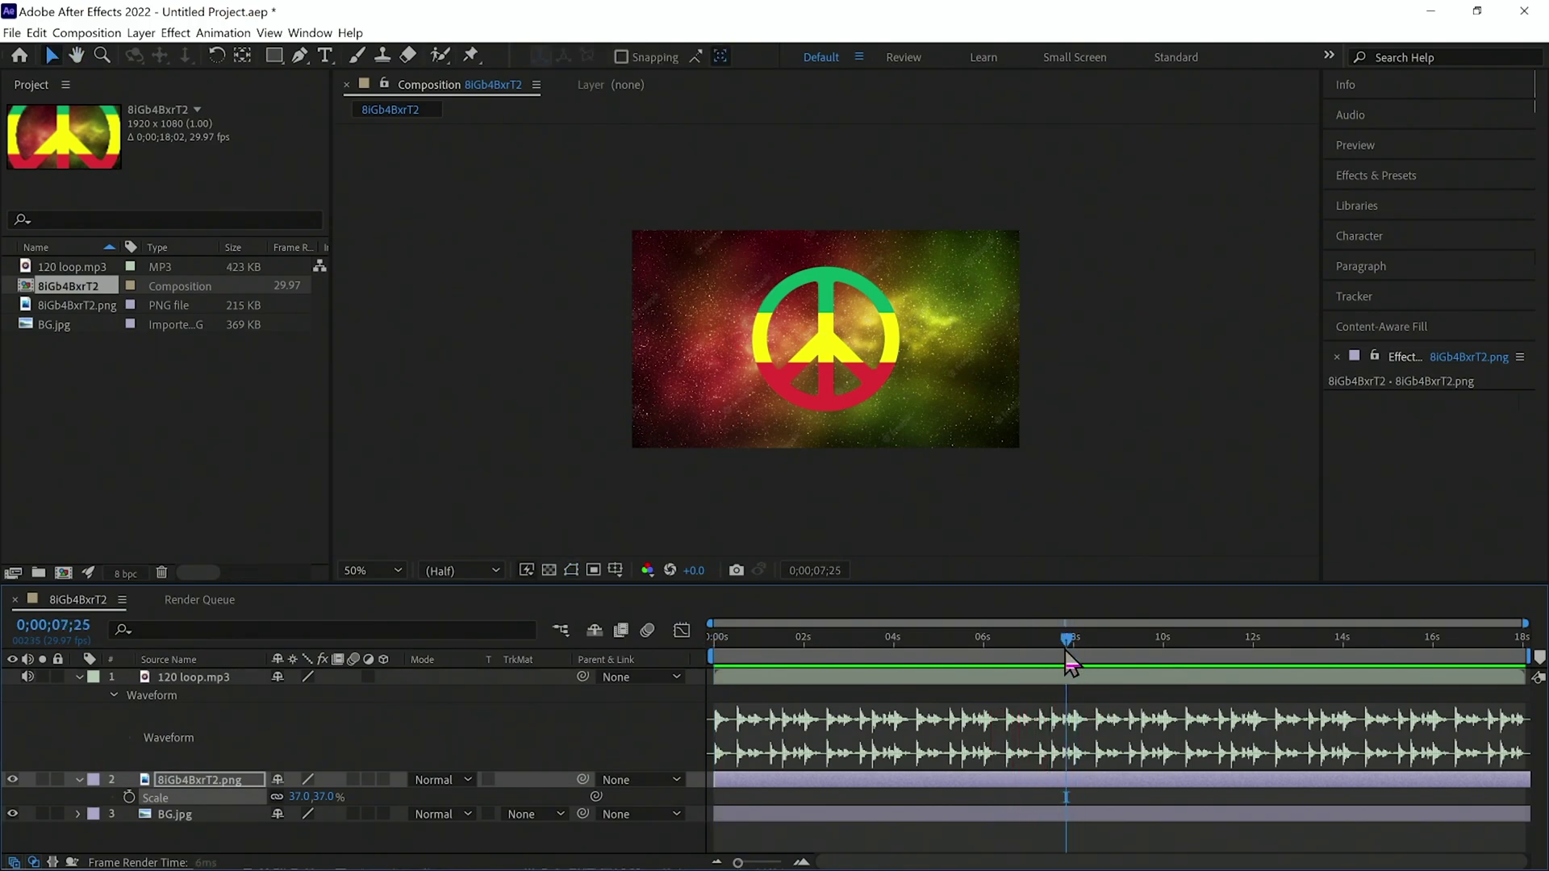
mouse_move(1067, 660)
mouse_down()
mouse_move(1079, 667)
mouse_move(1073, 655)
mouse_up()
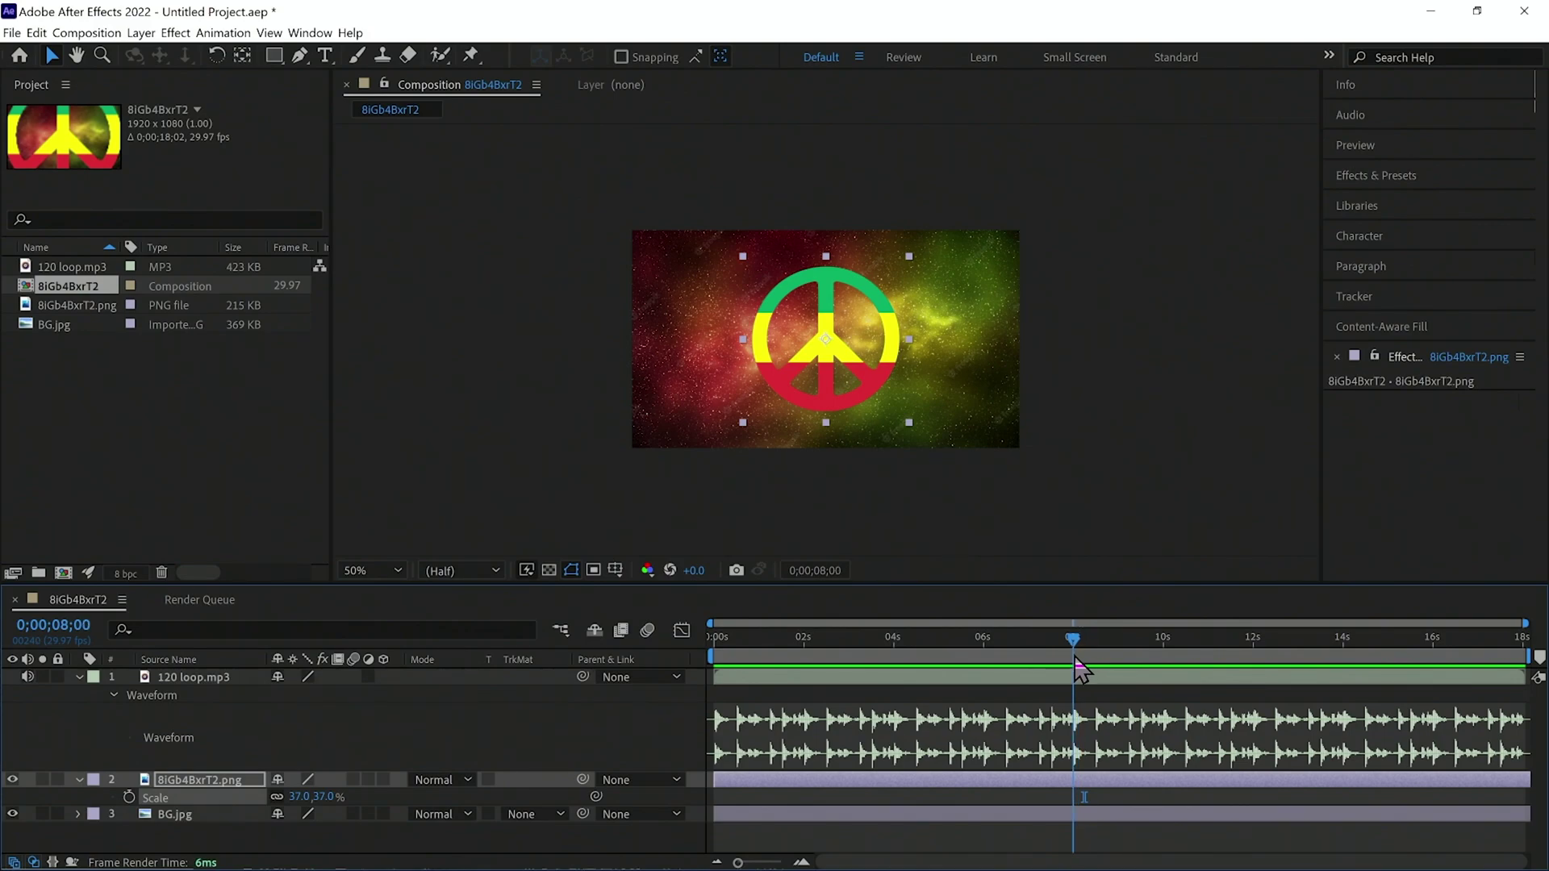
- Trim the comp to the 8-second work area, lock the 120 loop.mp3 and BG.jpg layers, and rewind
right_click(1043, 652)
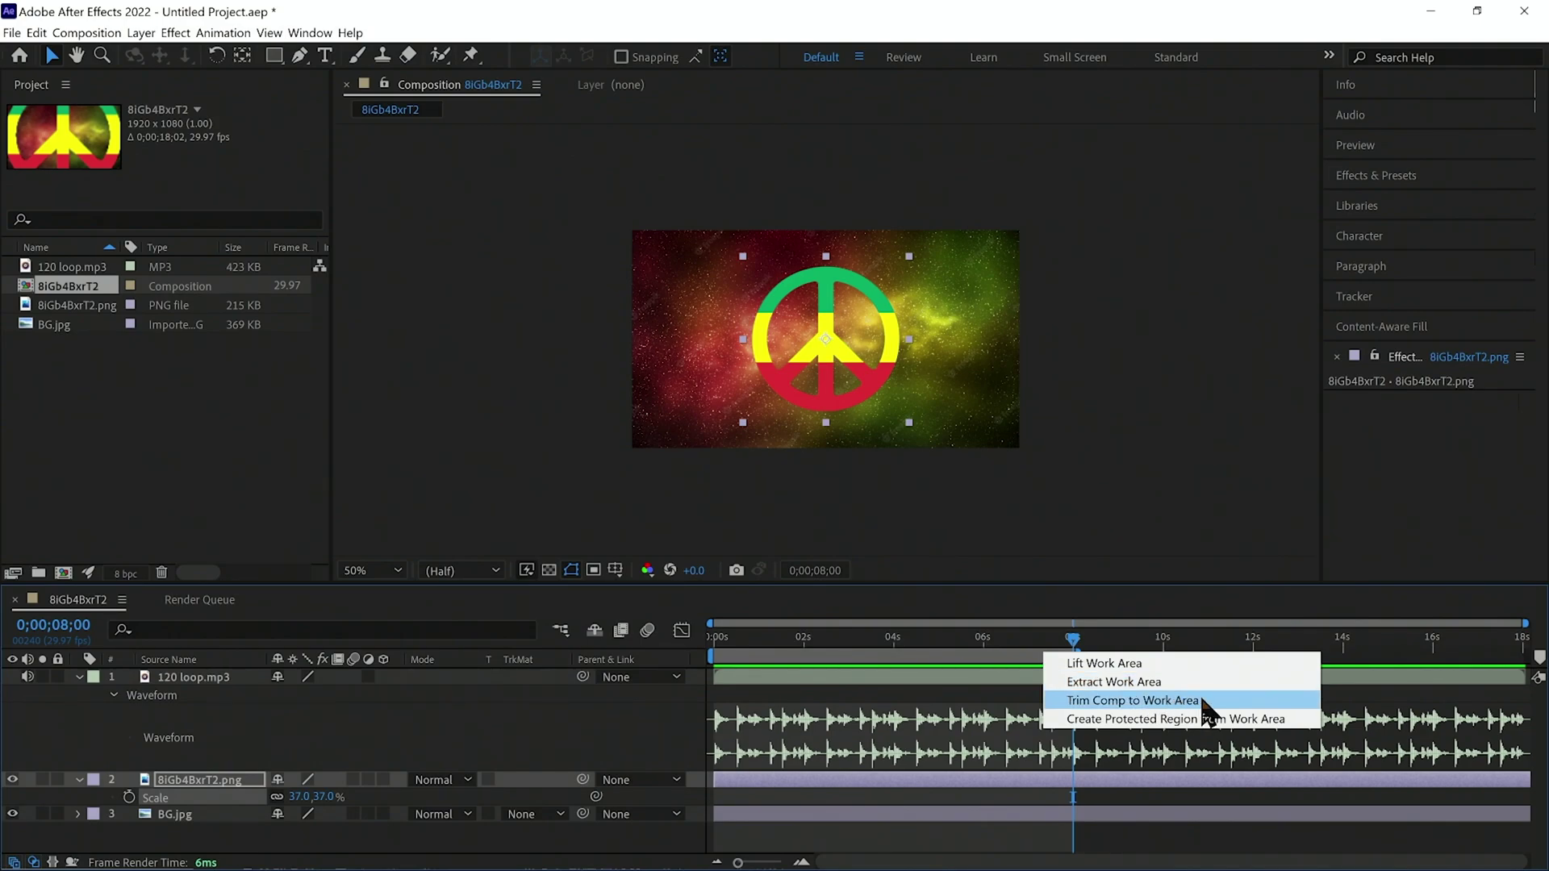
click(1207, 702)
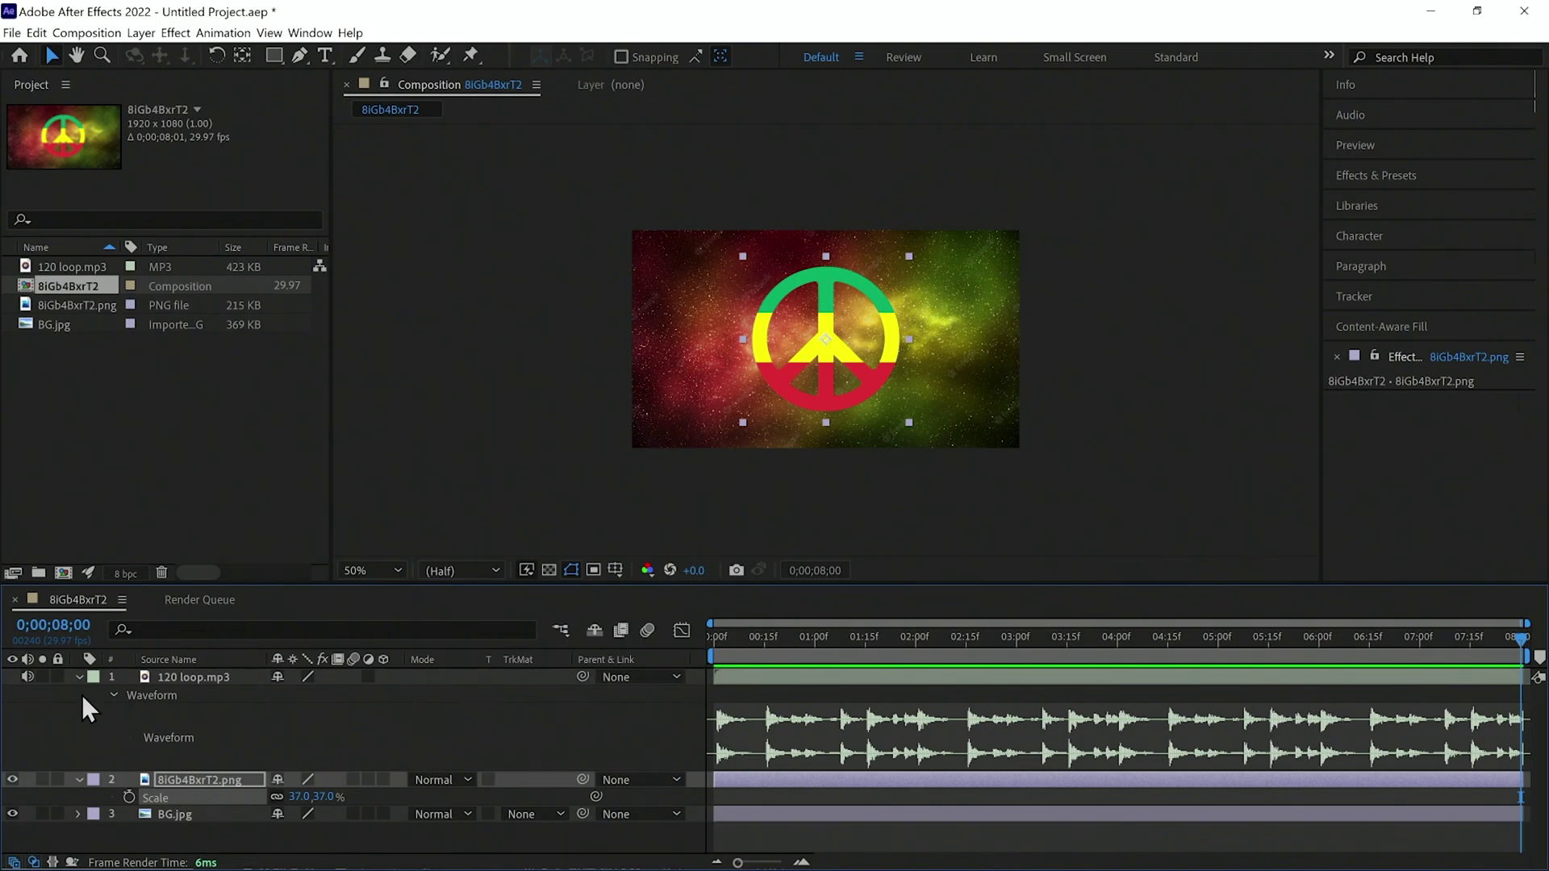
click(58, 677)
click(58, 814)
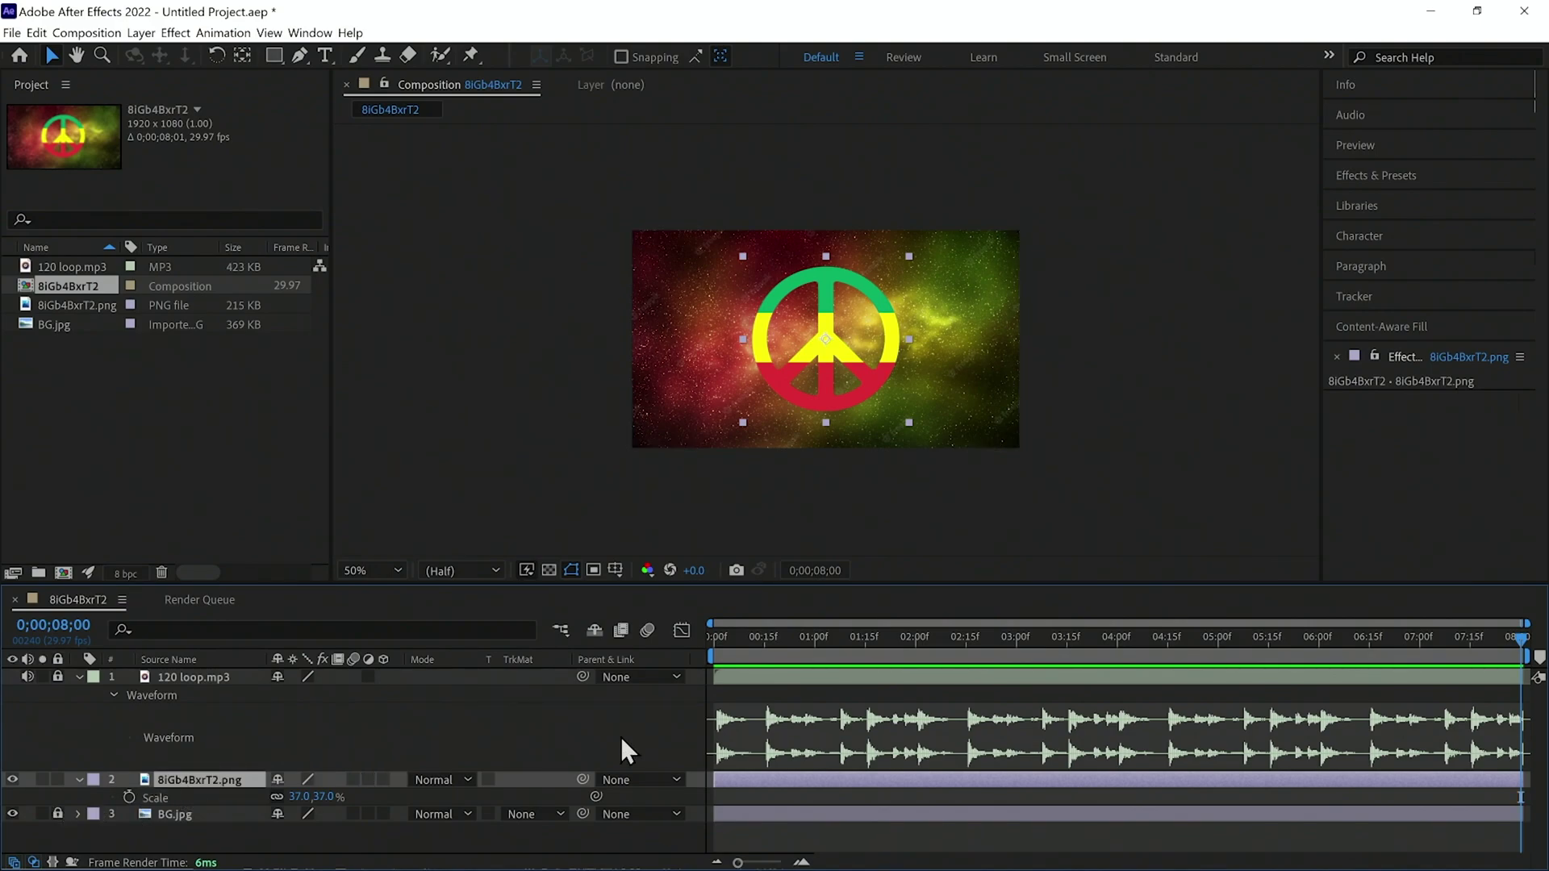
click(717, 639)
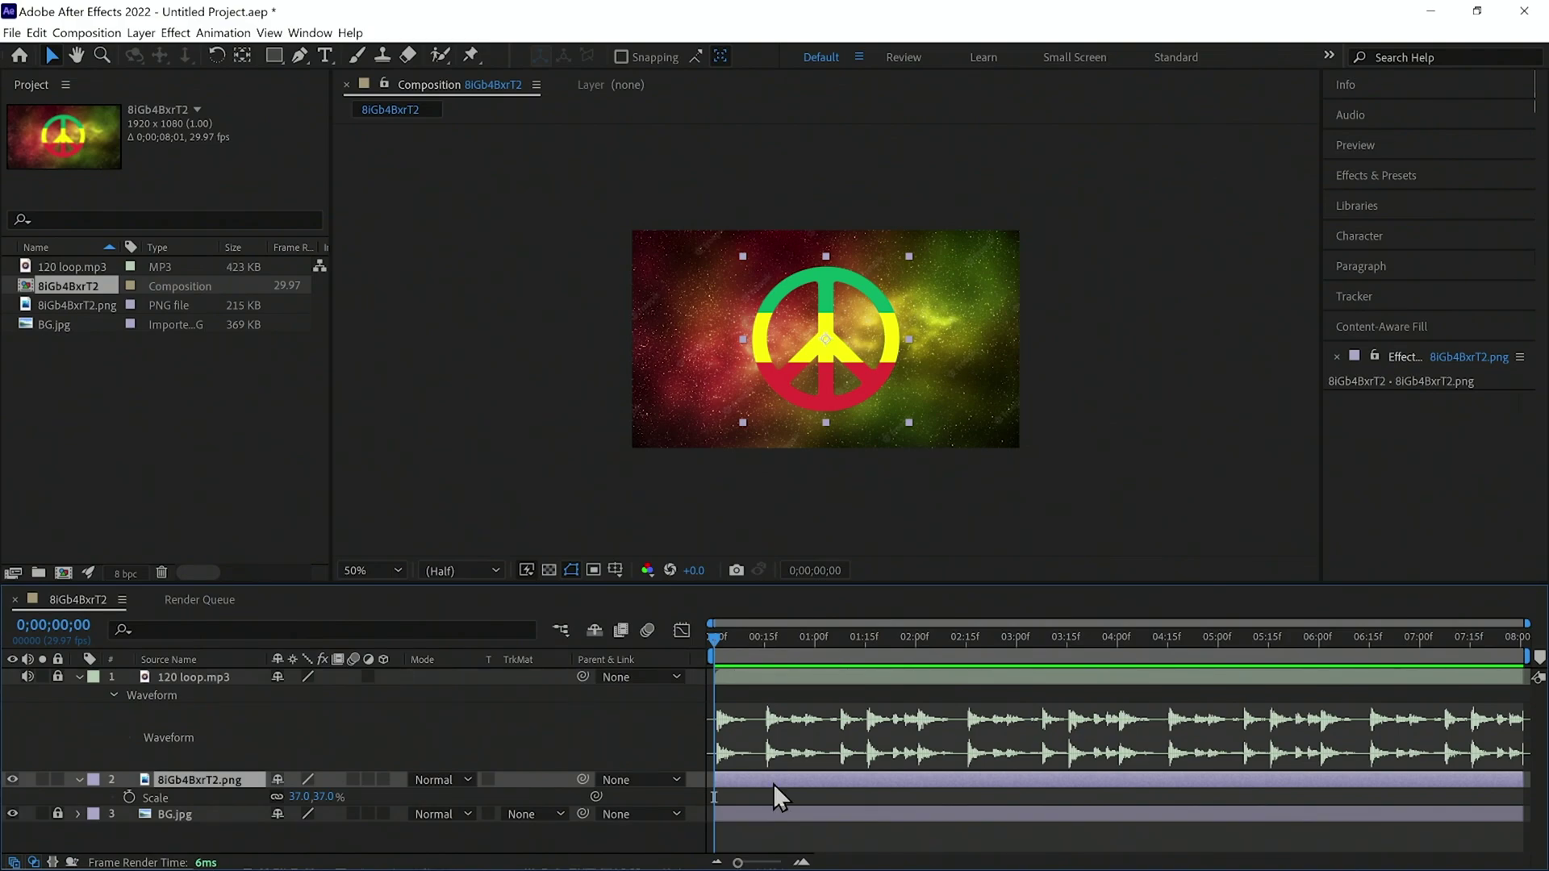
- Keyframe the peace sign's Scale, dipping to 17% at 0;00;00;16 and back to 37% at 0;00;00;23
key(Return)
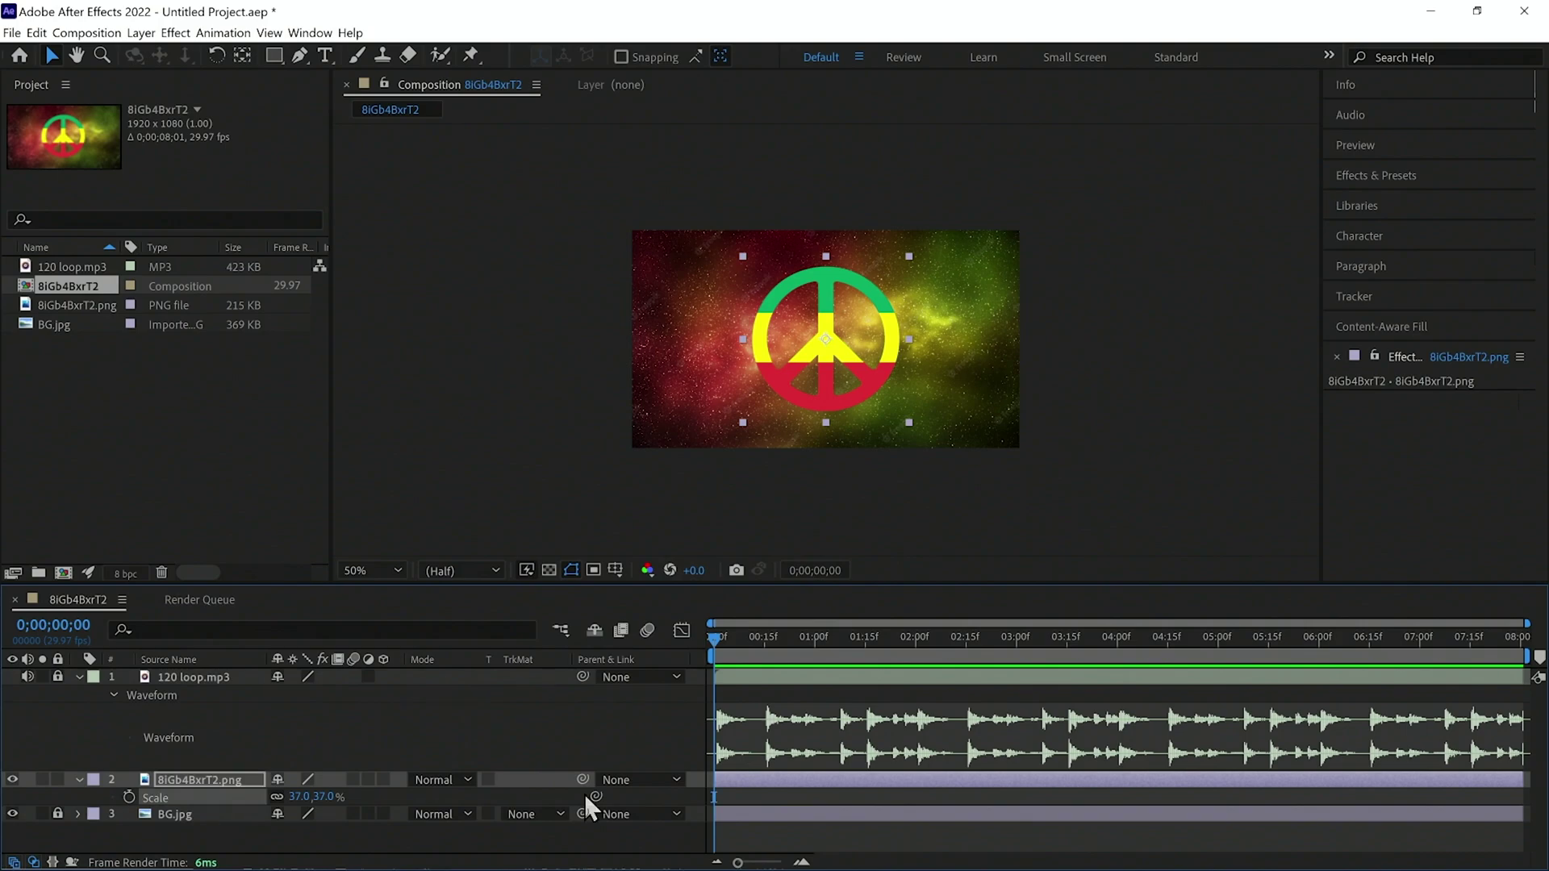
click(130, 797)
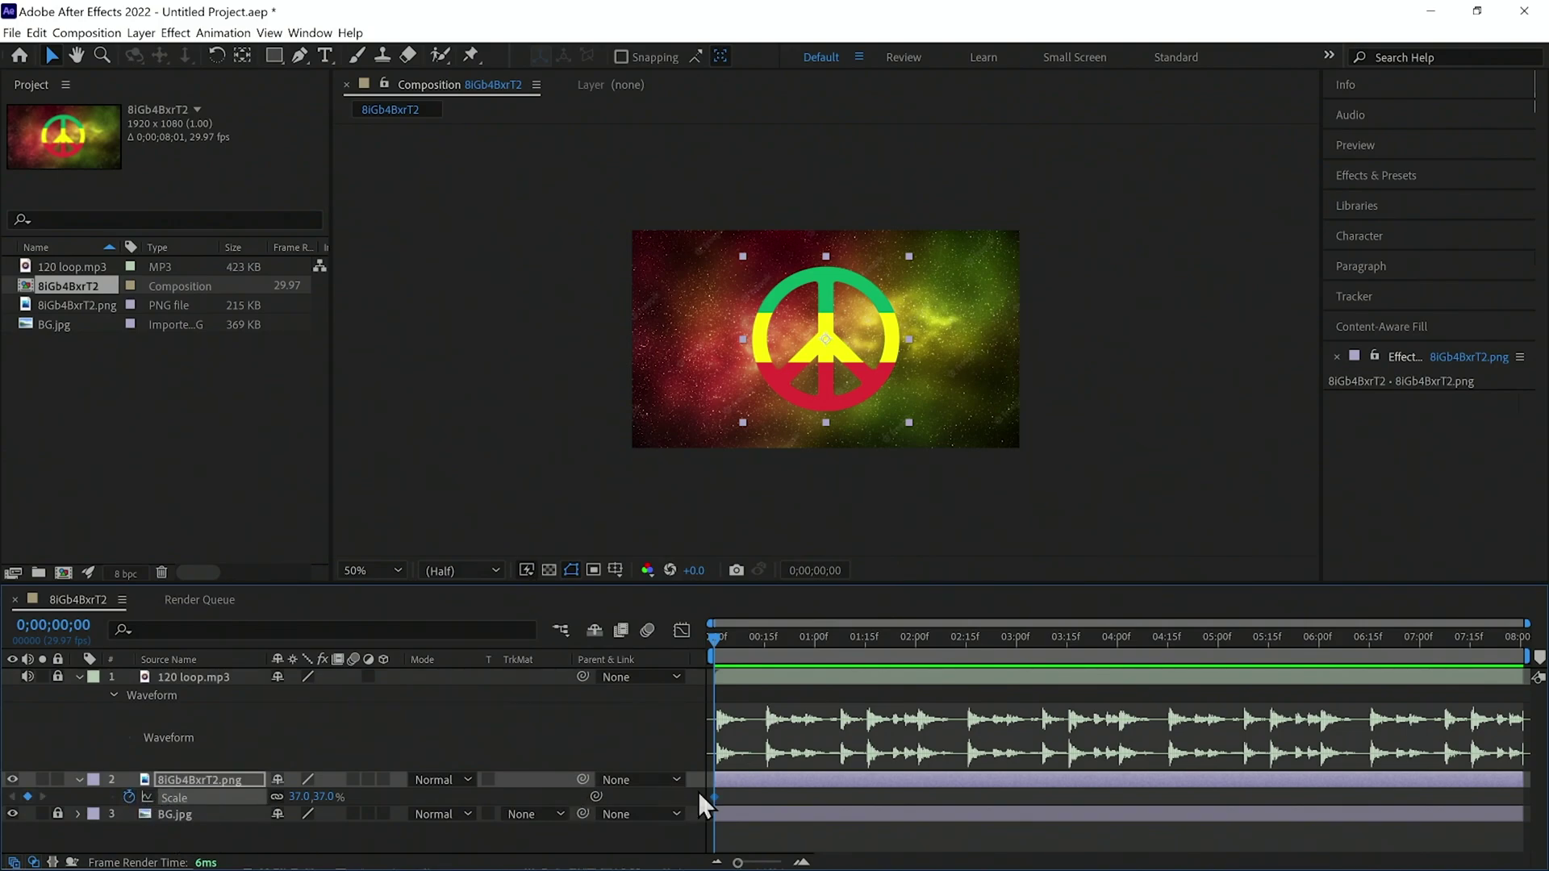
key(End)
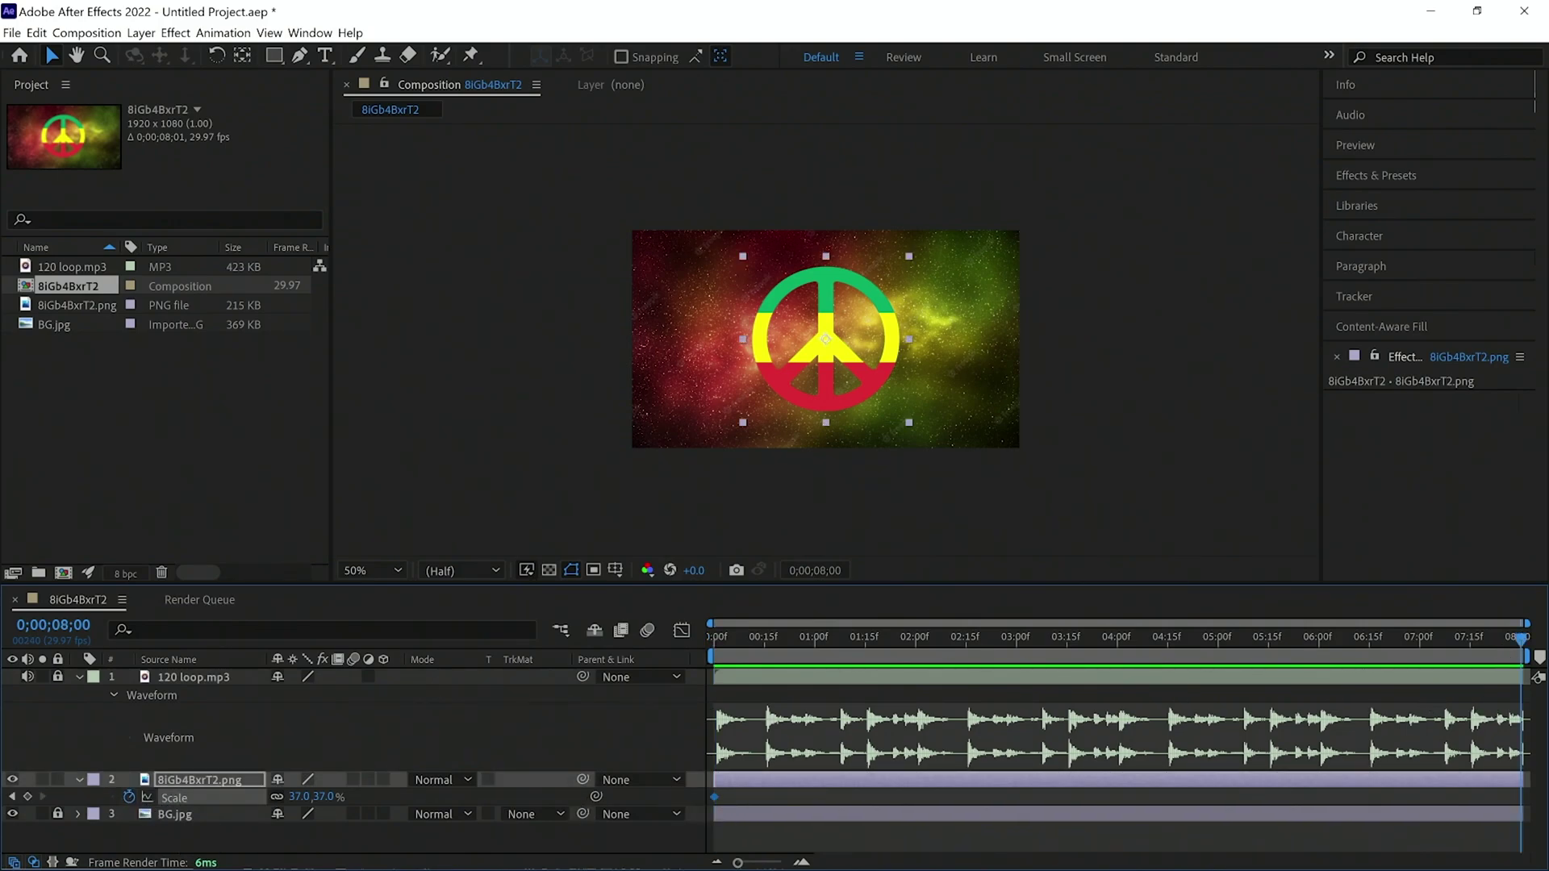
click(746, 653)
drag(748, 657, 769, 665)
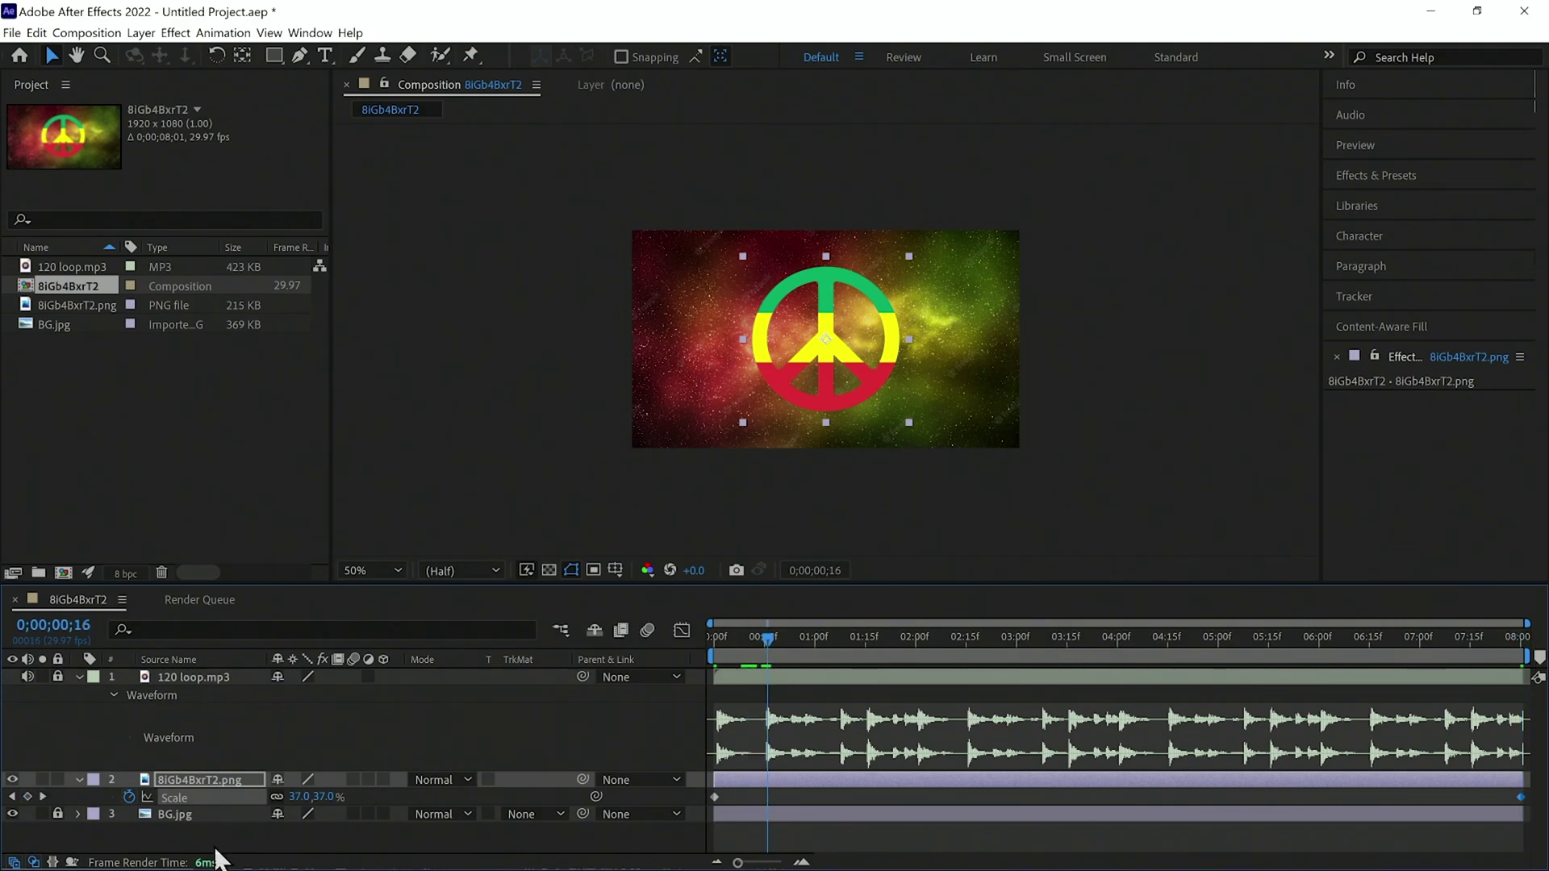
drag(323, 797, 313, 797)
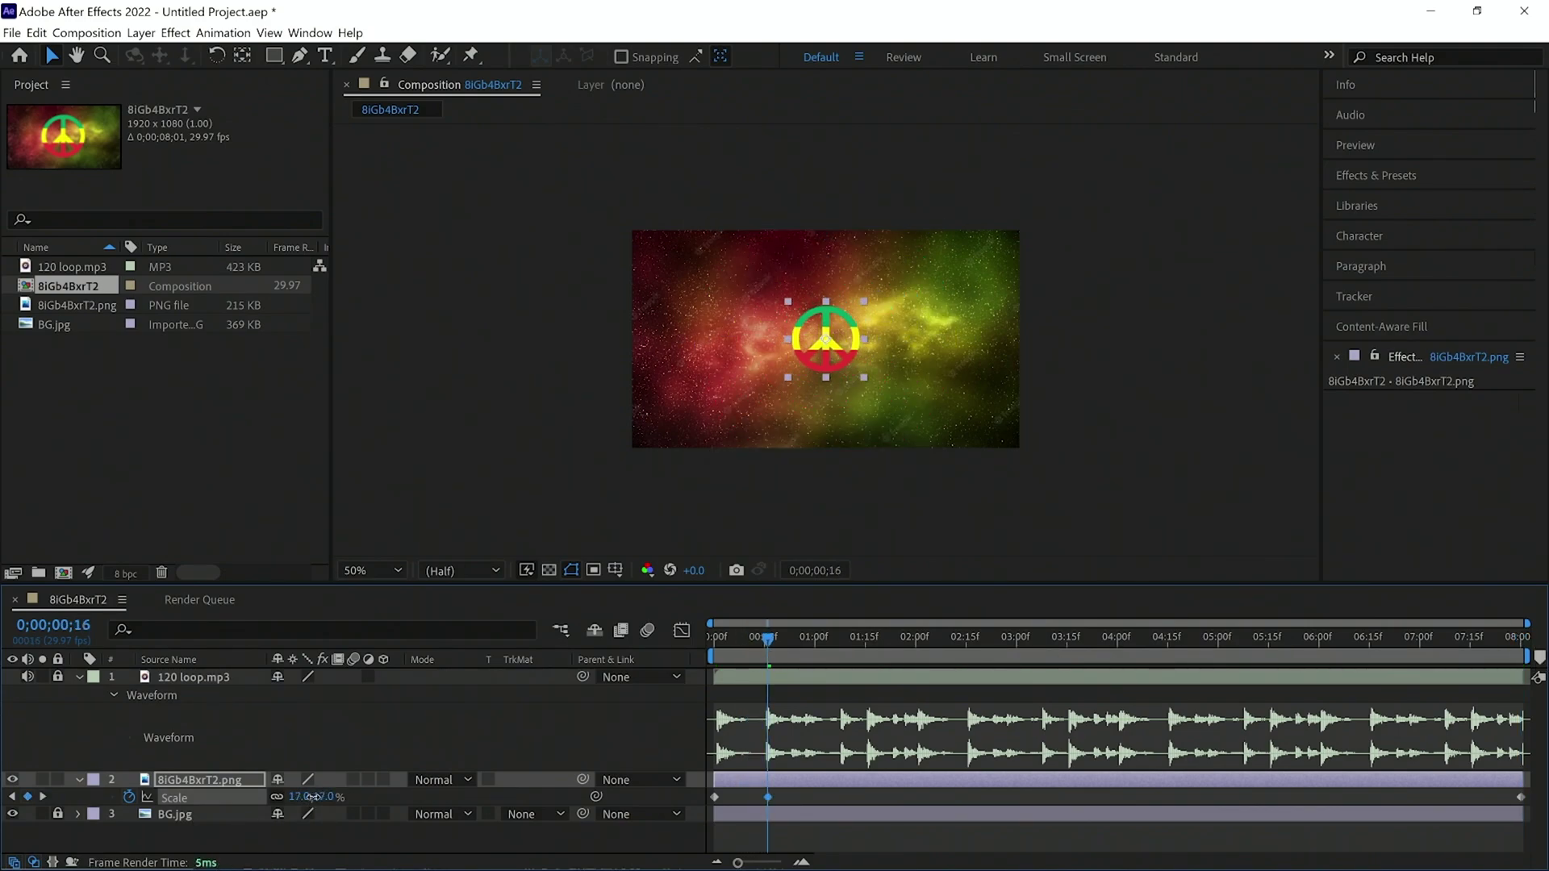
drag(781, 655, 795, 653)
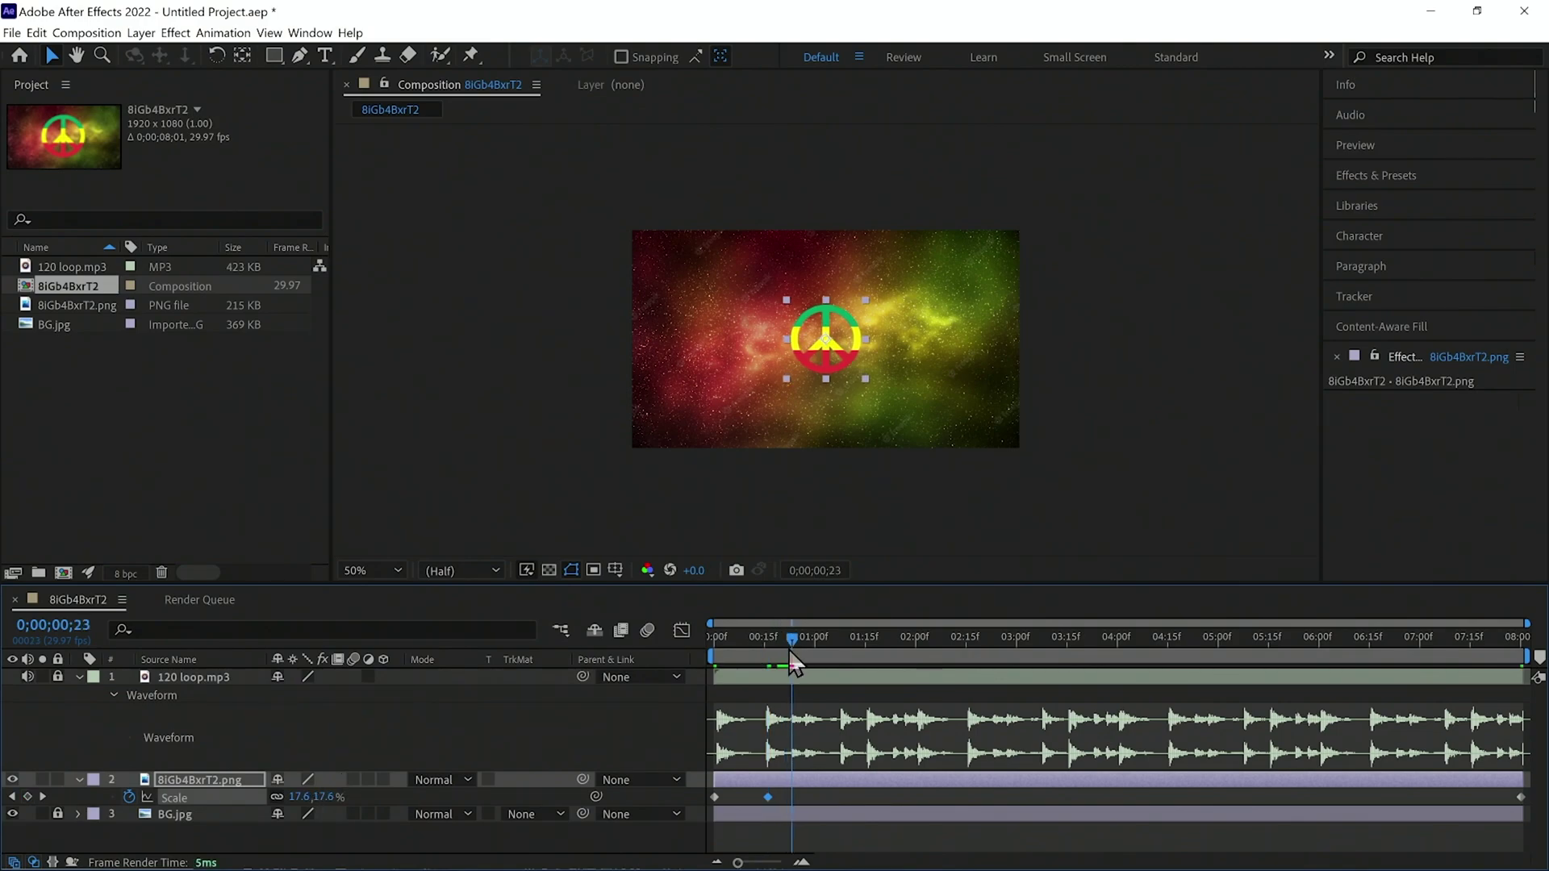
key(ctrl+v)
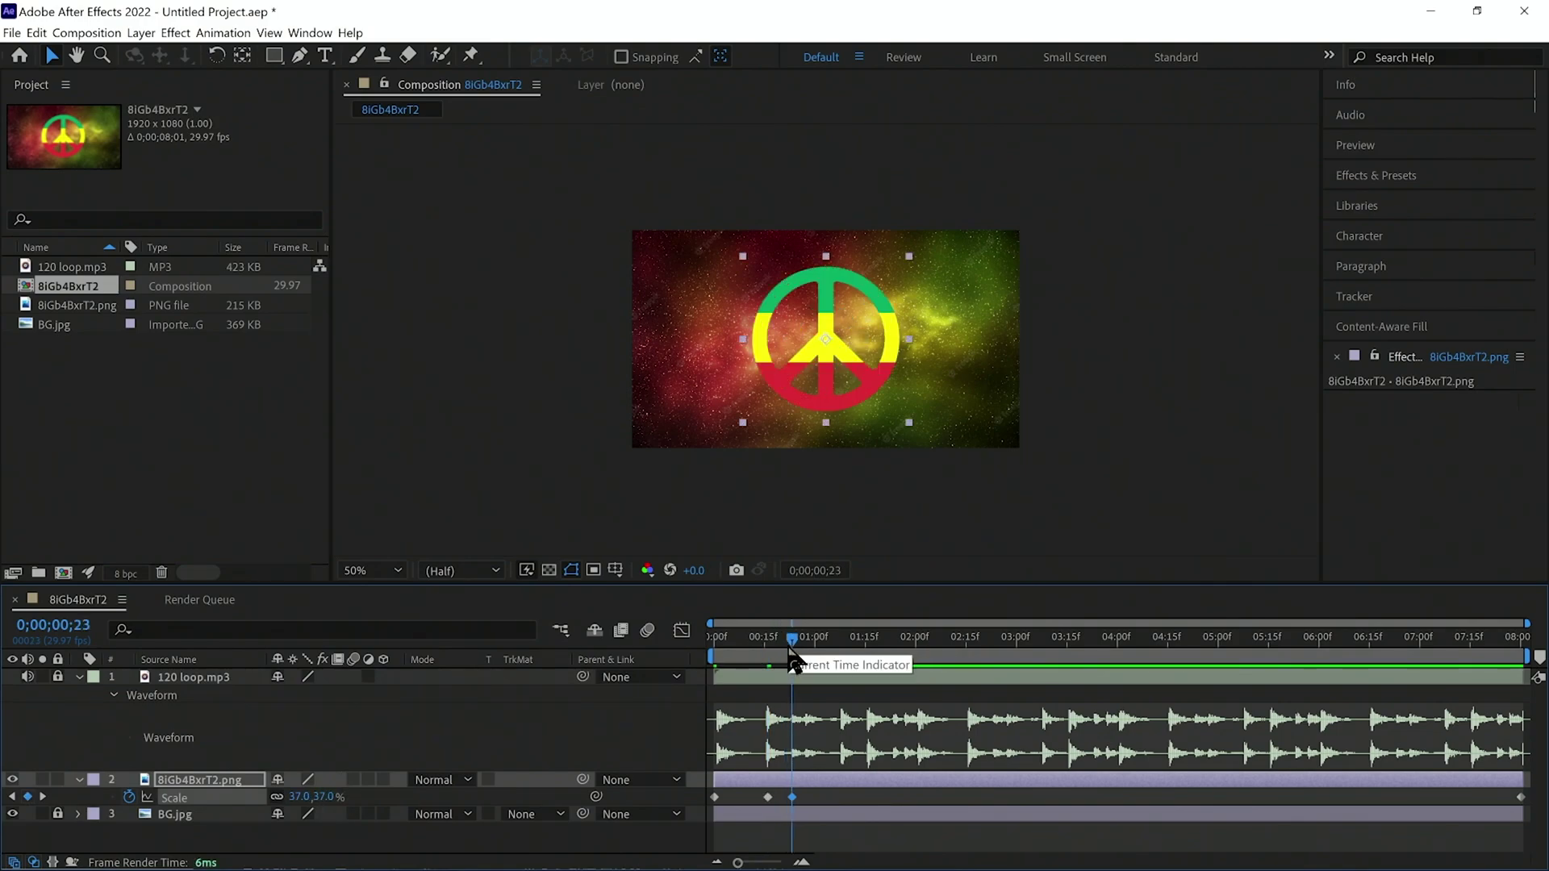
- Add Scale keys from 0;00;02;15, peaking at 56.3% at 0;00;03;15 and returning to 37% at 0;00;04;14
drag(795, 665, 965, 655)
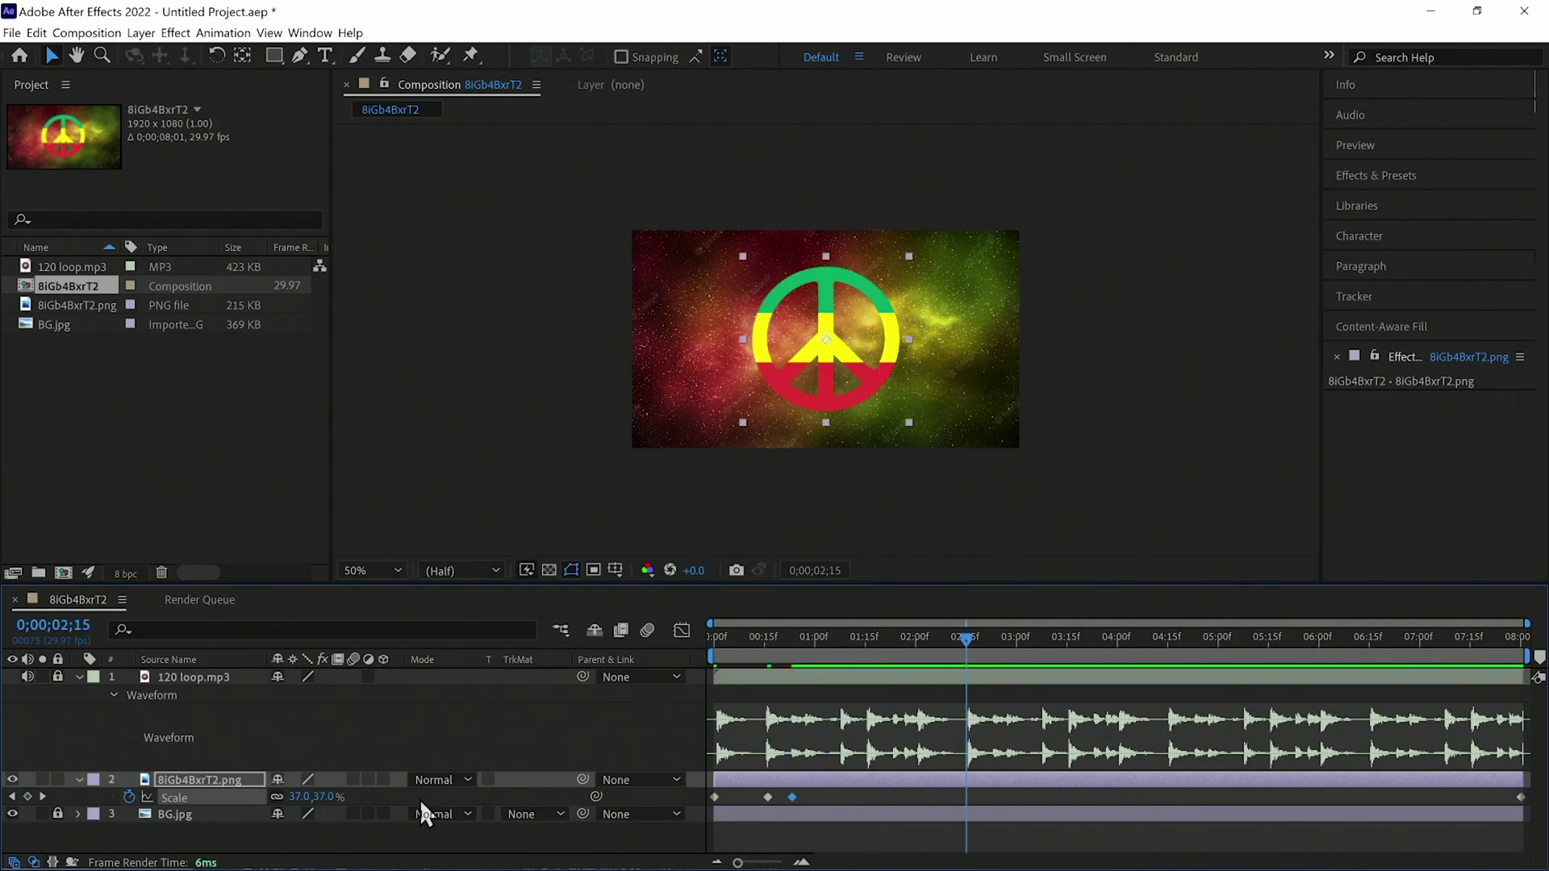
click(28, 798)
drag(968, 653, 1039, 658)
key(alt+shift+s)
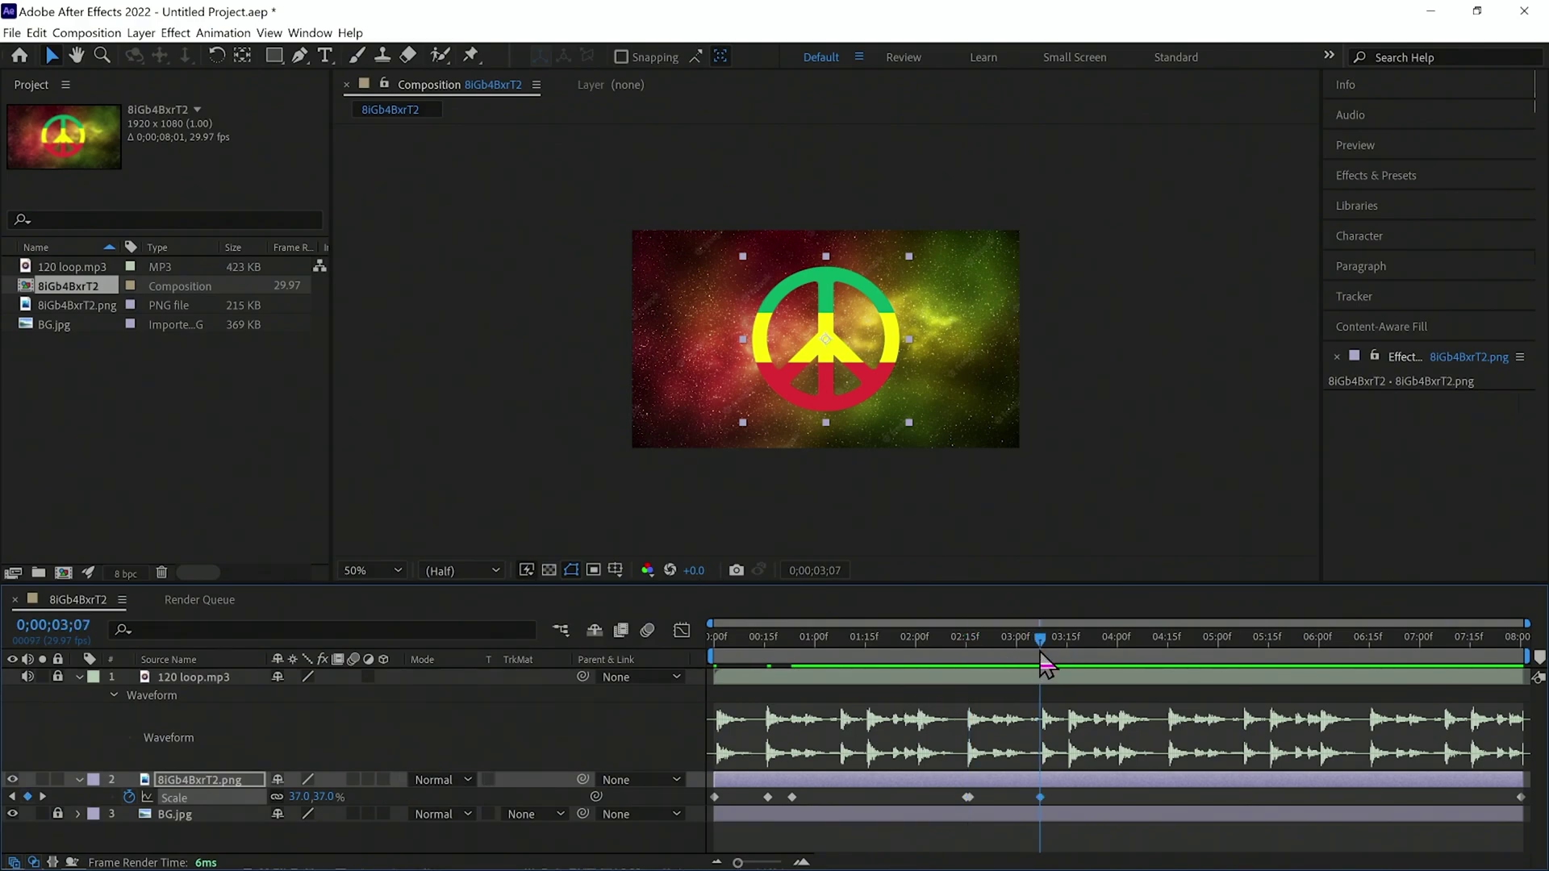
click(1066, 650)
drag(334, 801, 395, 801)
click(1170, 663)
drag(1171, 666, 1166, 666)
key(ctrl+v)
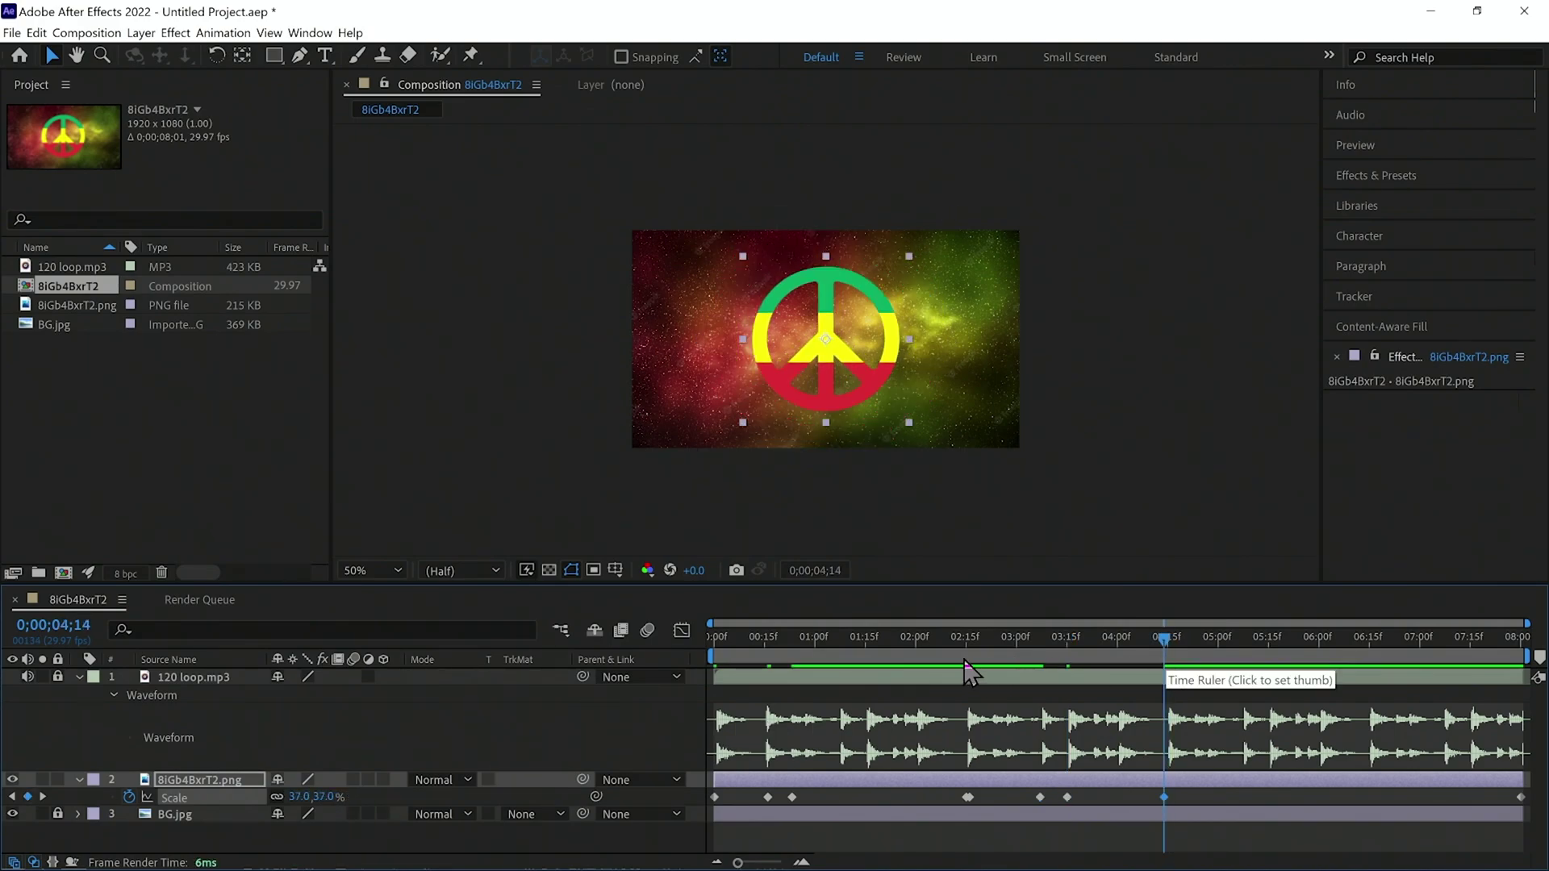
- Preview, then copy all Scale keyframes and paste them at 0;00;04;15 to repeat the pulse
drag(936, 641, 692, 649)
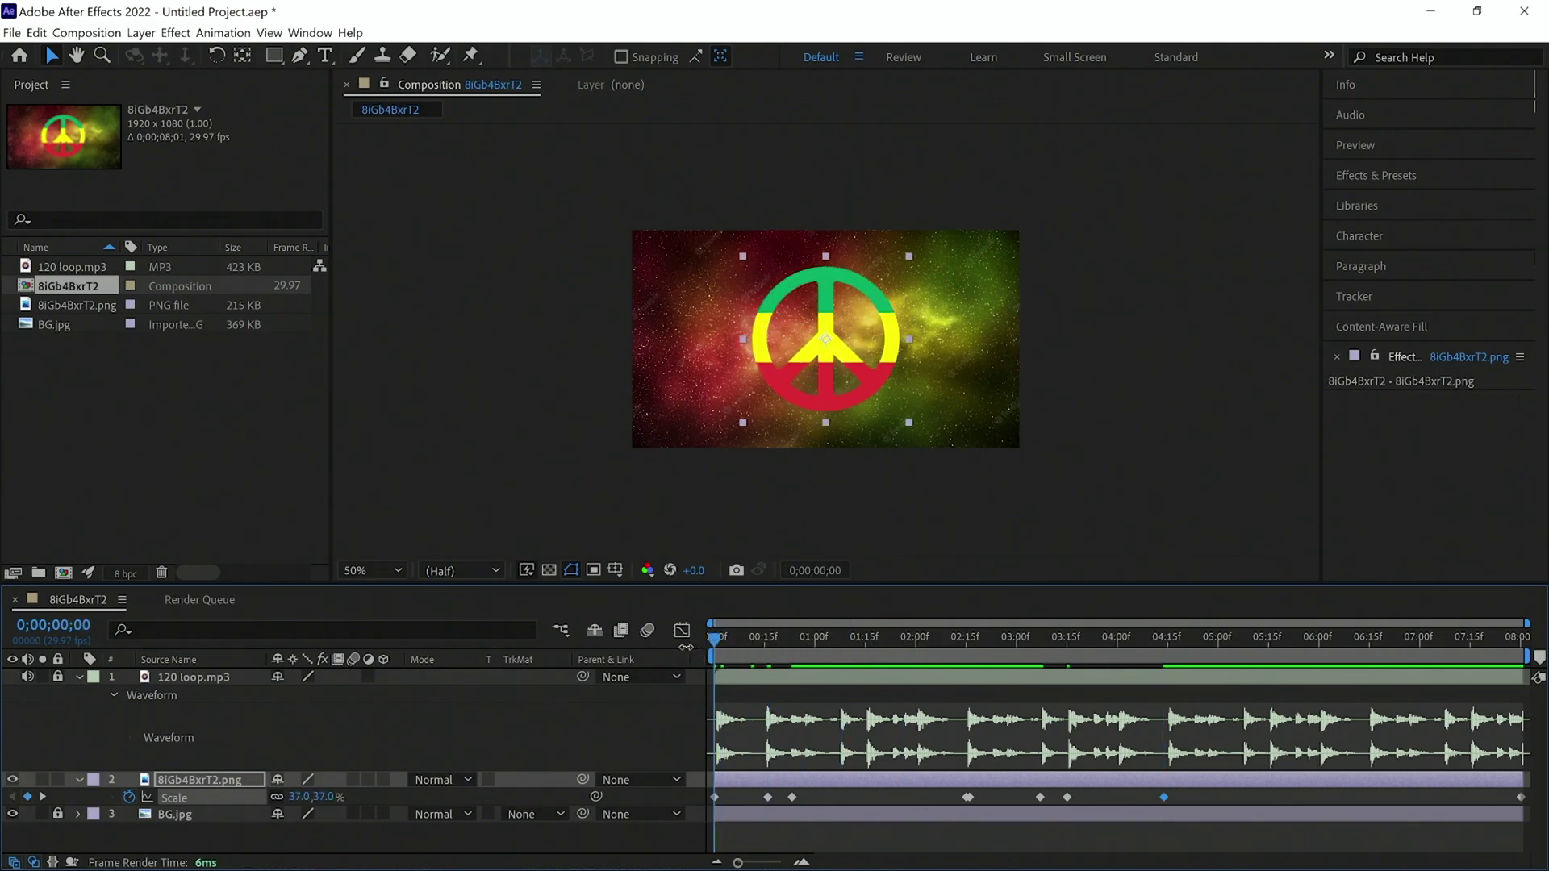
key(space)
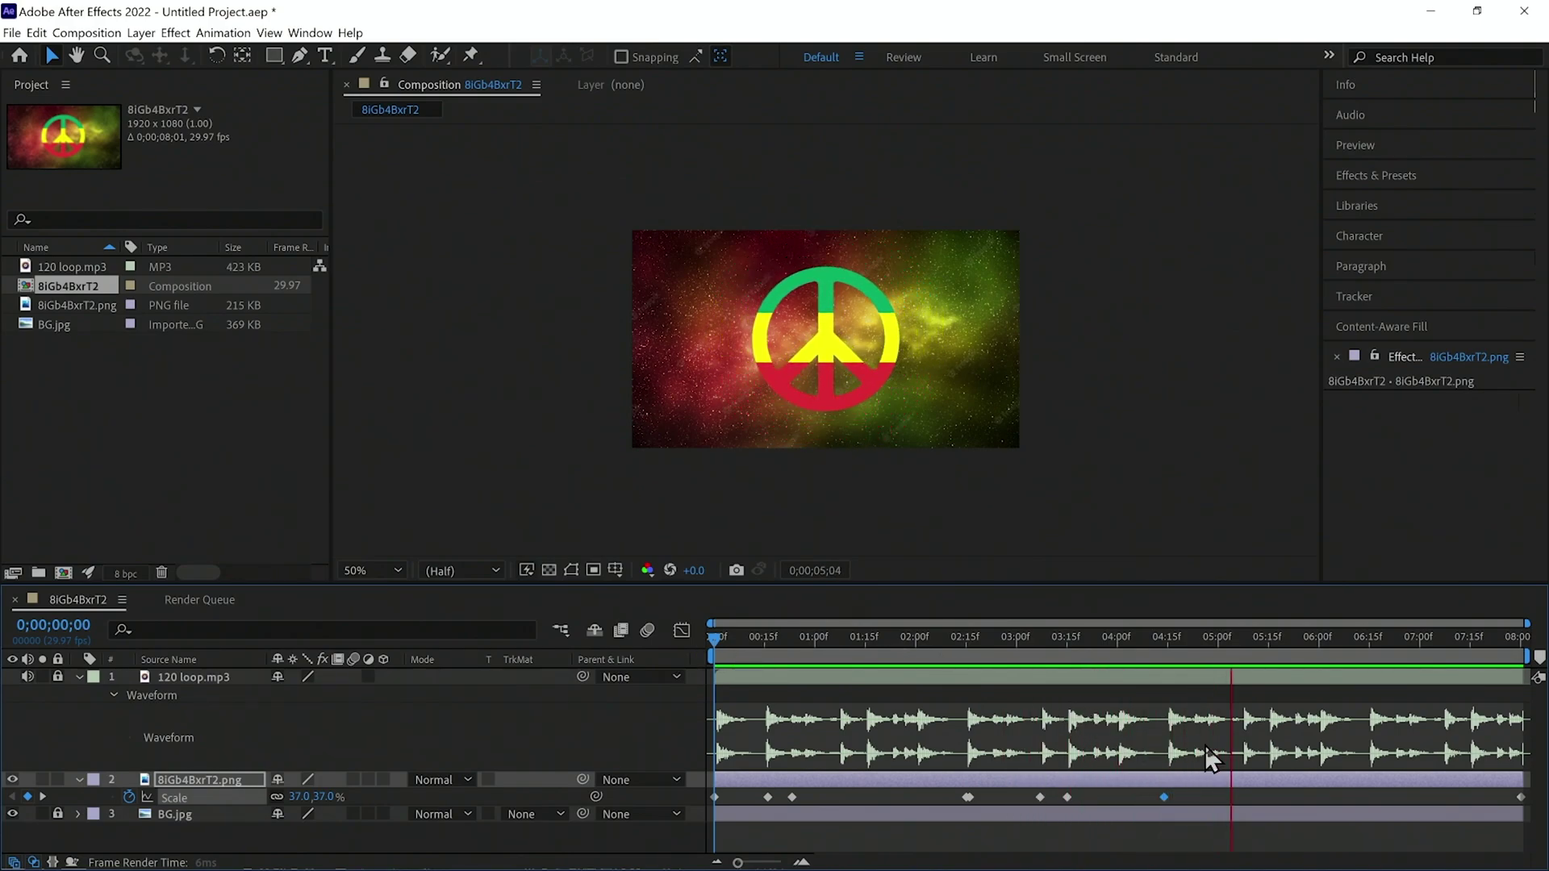
click(1172, 637)
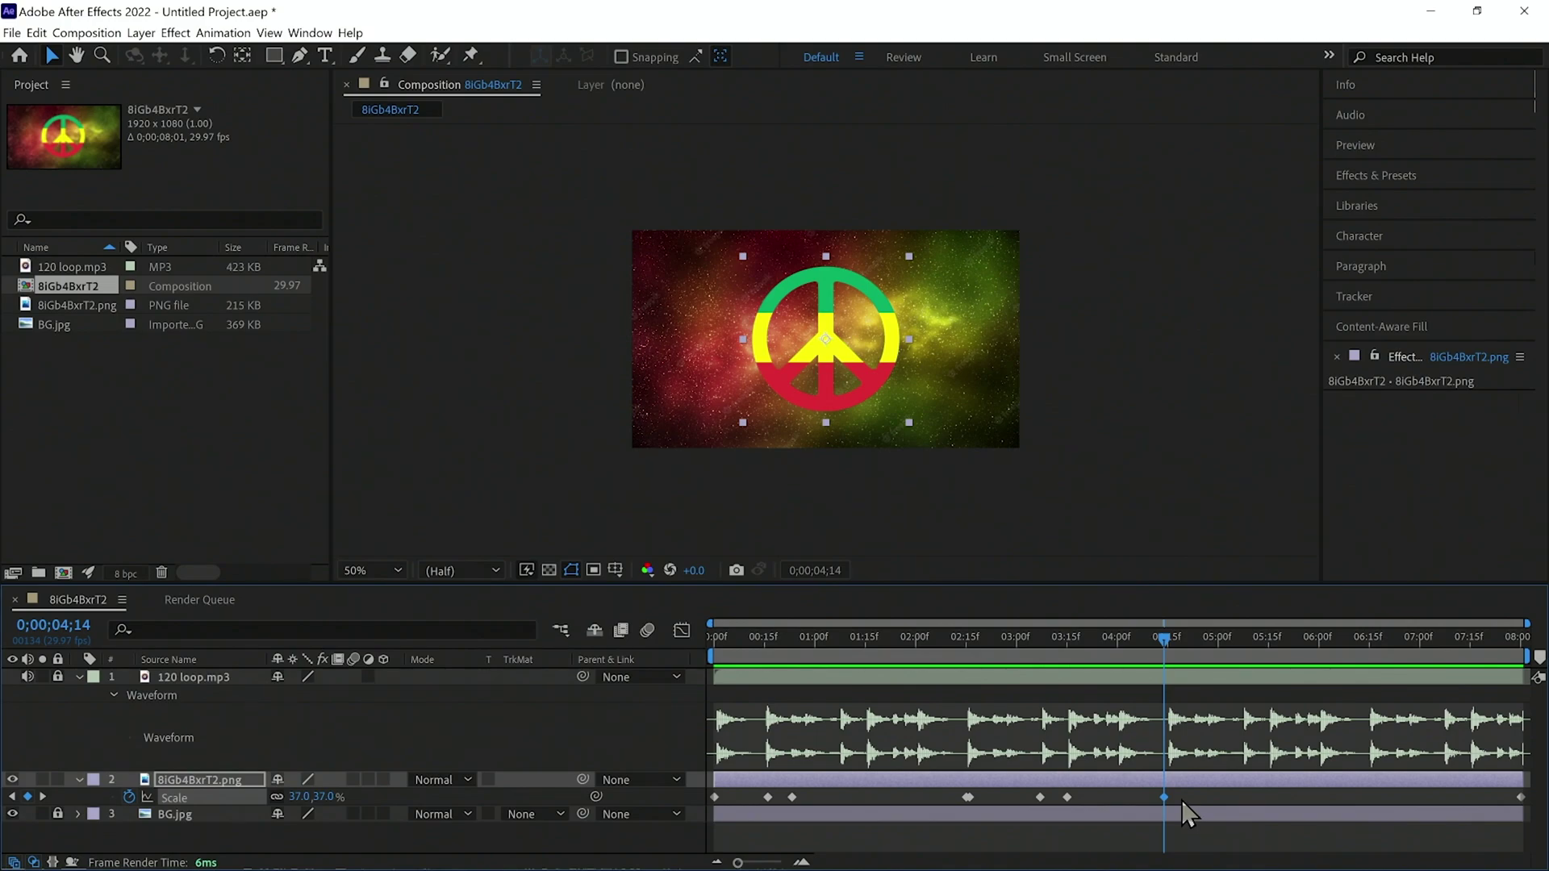
drag(1182, 802, 671, 805)
drag(1164, 638, 1168, 643)
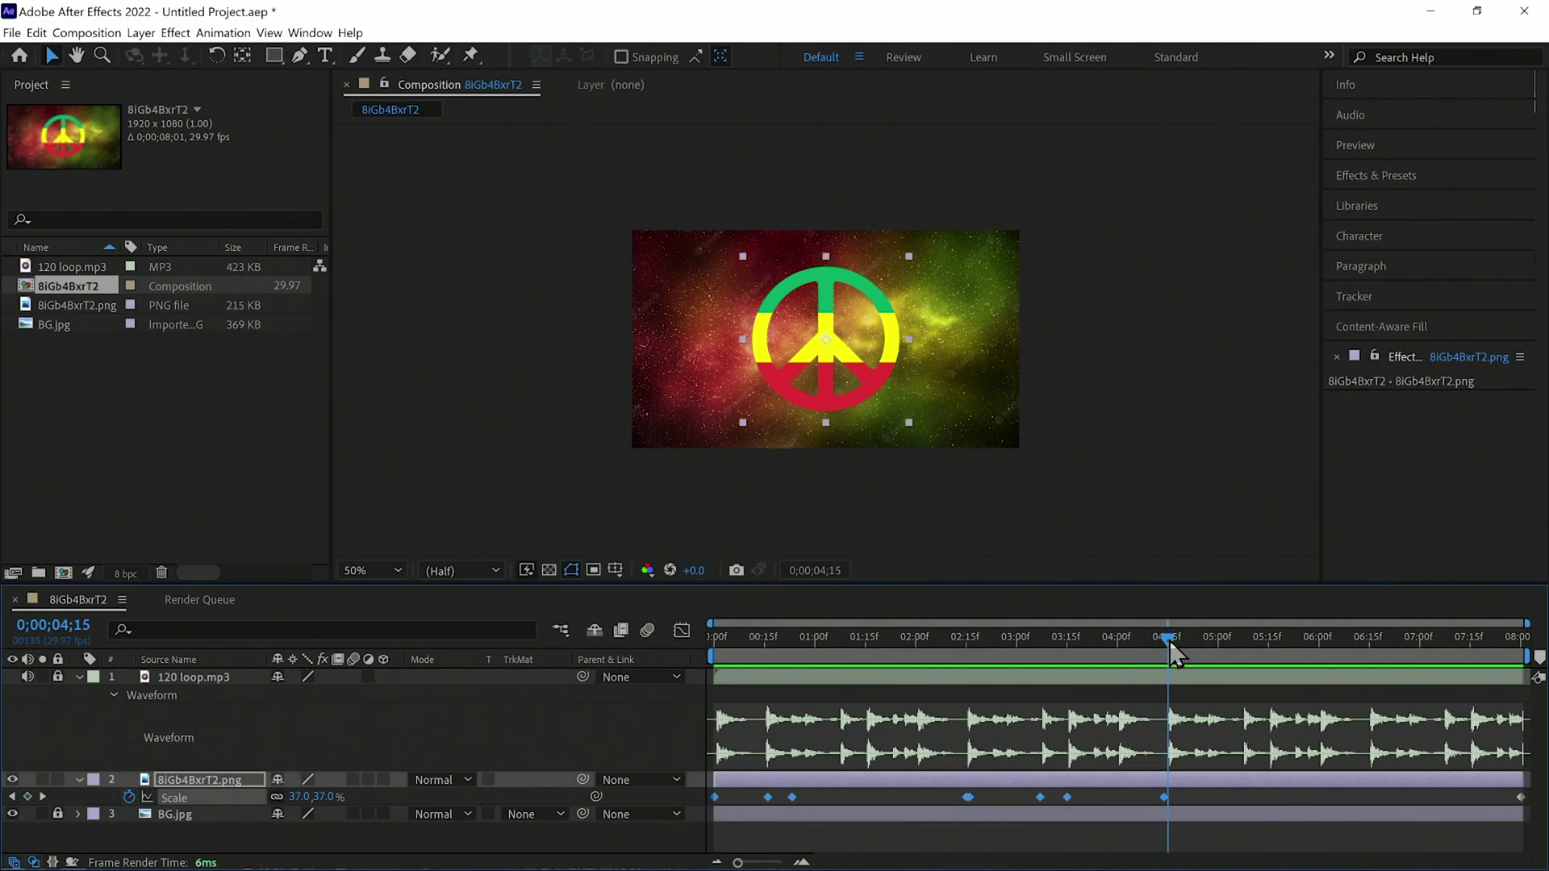
key(ctrl+v)
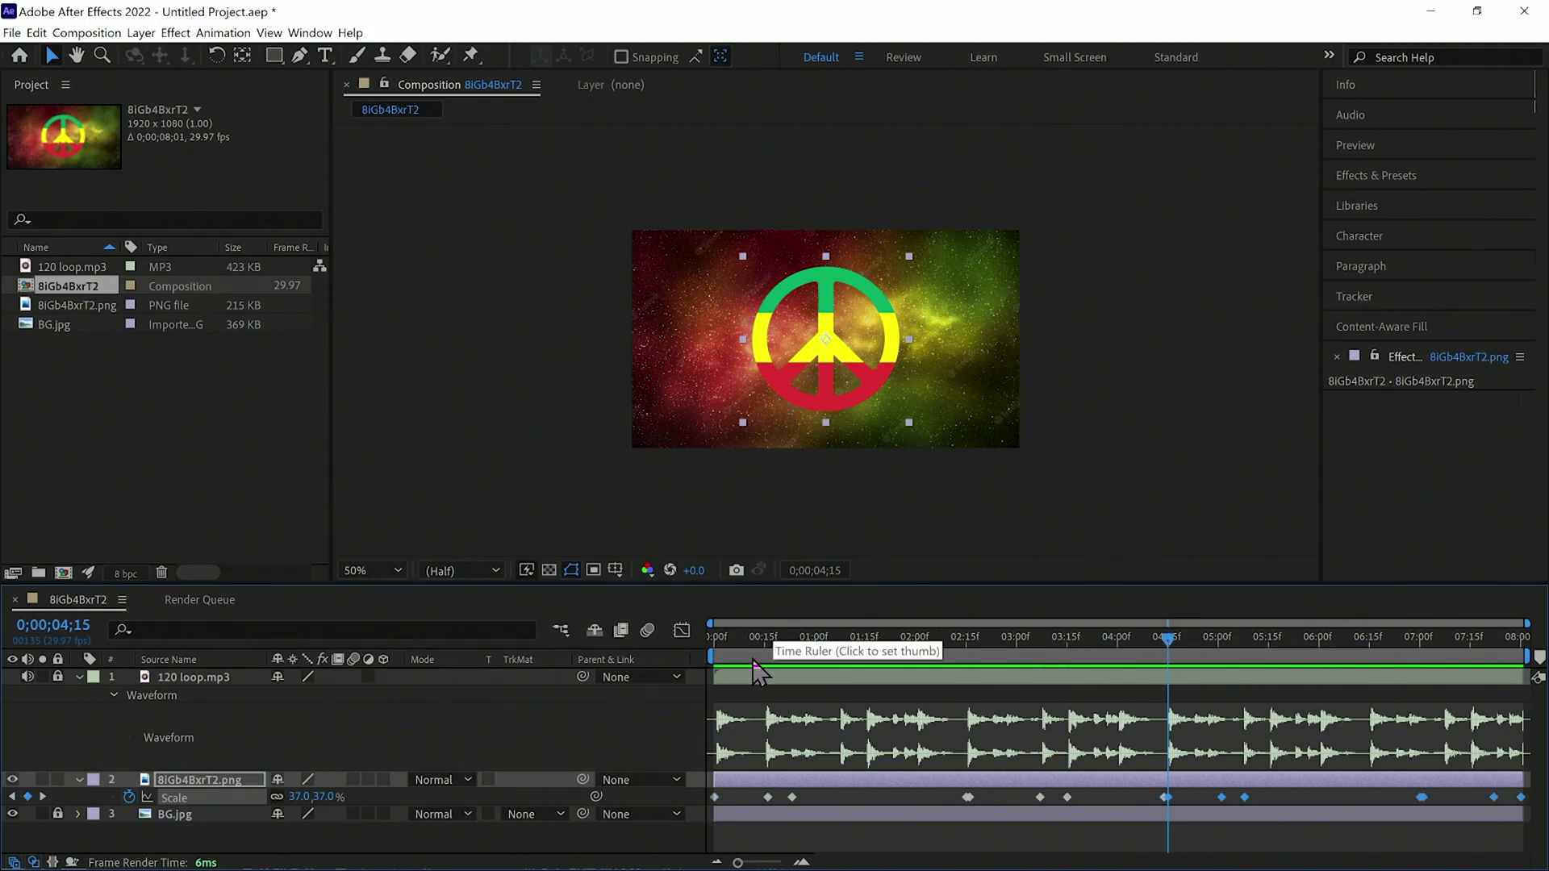
click(716, 645)
key(space)
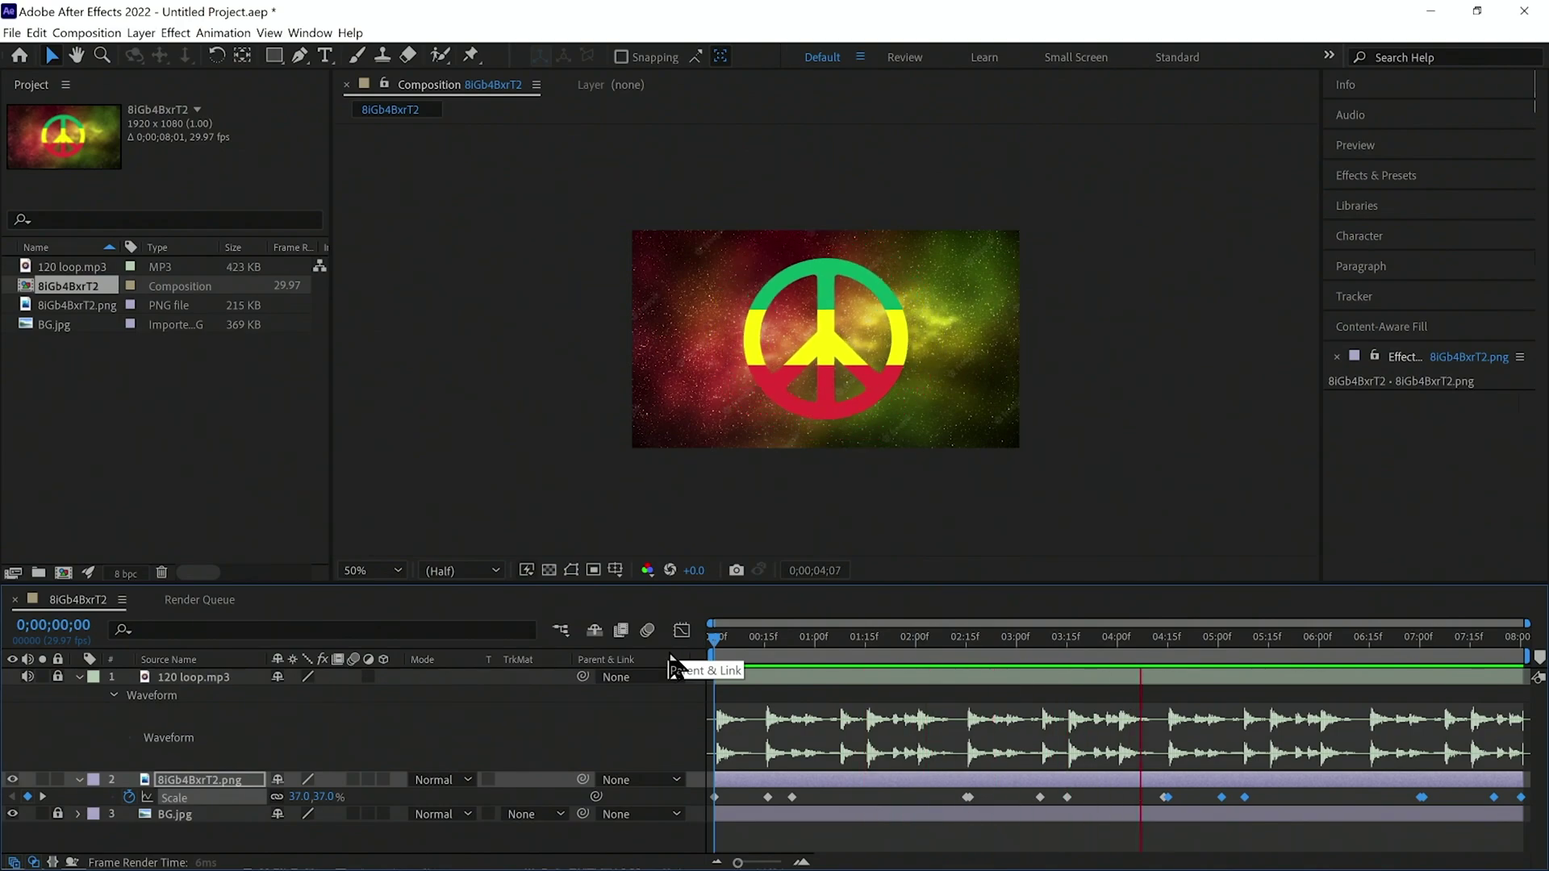
- Duplicate the 8iGb4BxrT2 composition and open the copy, 8iGb4BxrT3
click(843, 637)
click(86, 289)
key(ctrl+m)
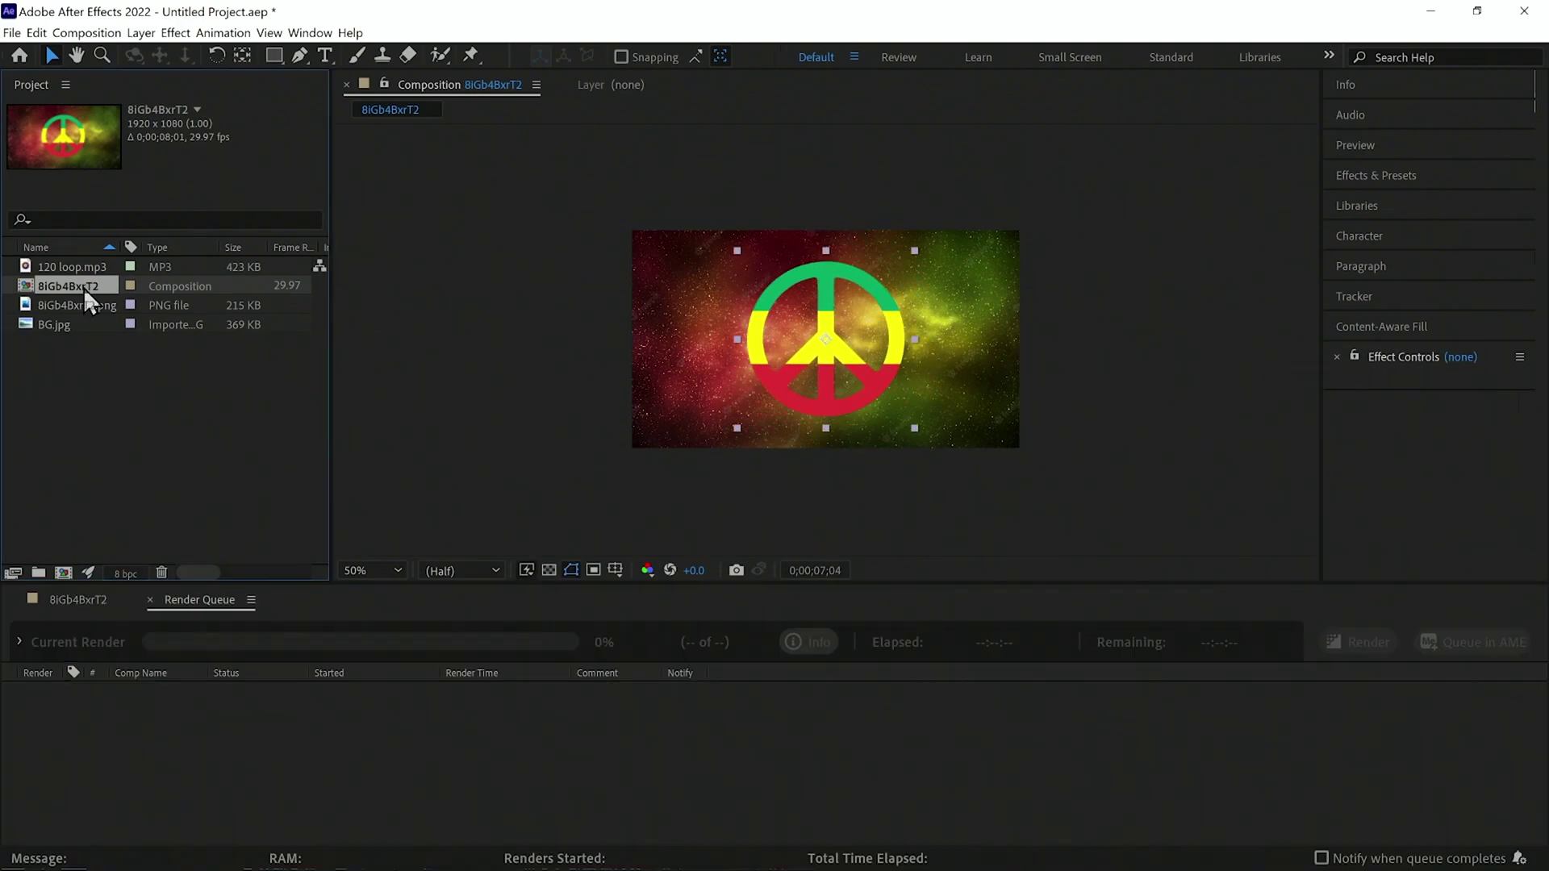
key(ctrl+d)
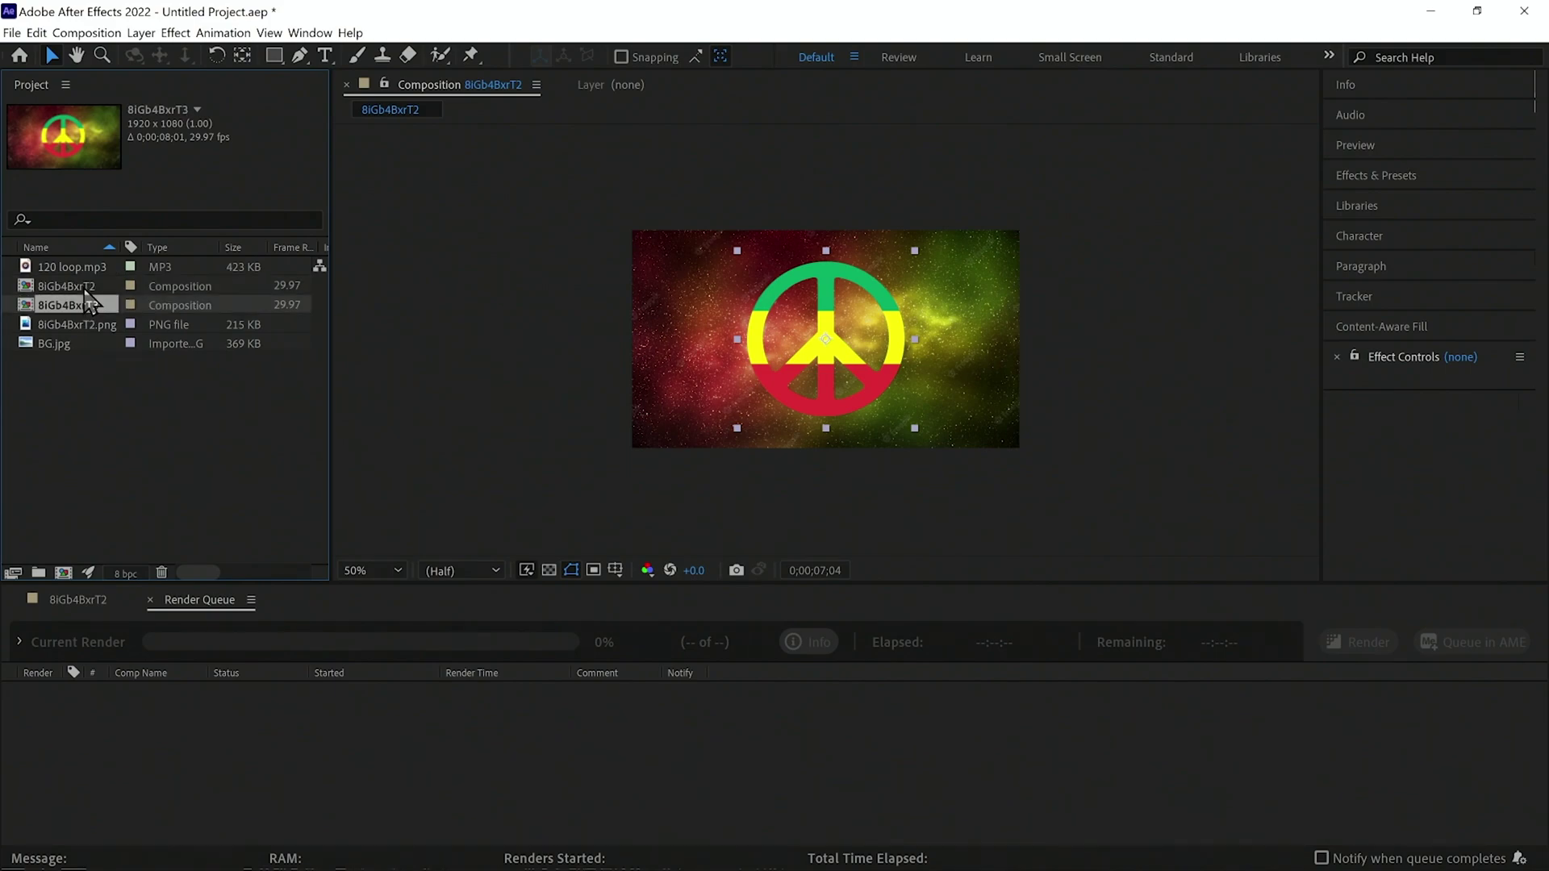
double_click(83, 306)
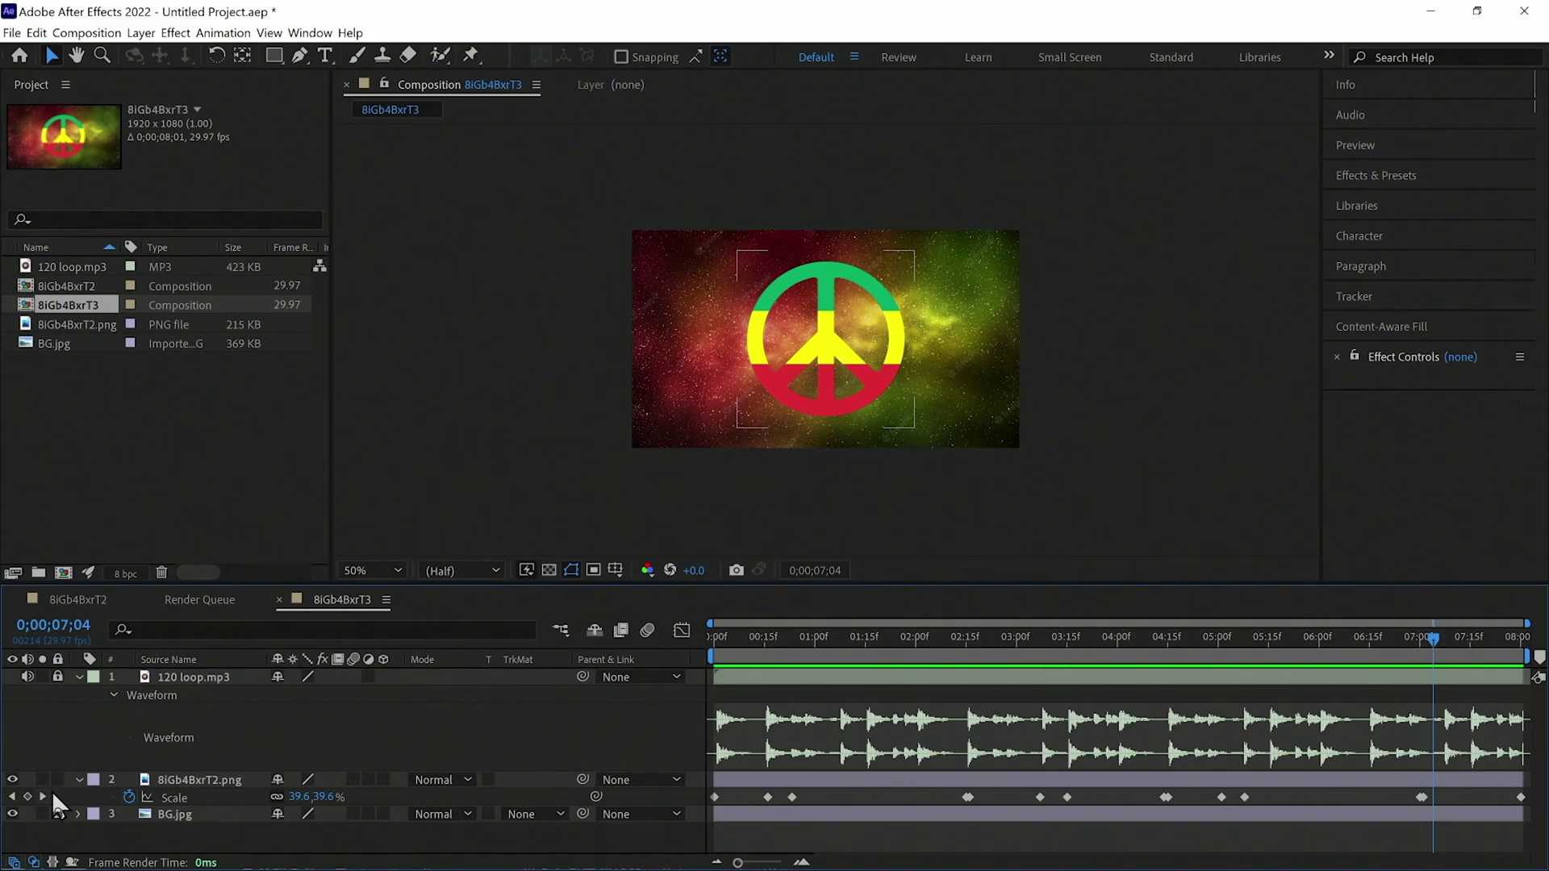
- Hide and lock the peace-sign layer, then select the BG.jpg layer at the comp start
click(13, 780)
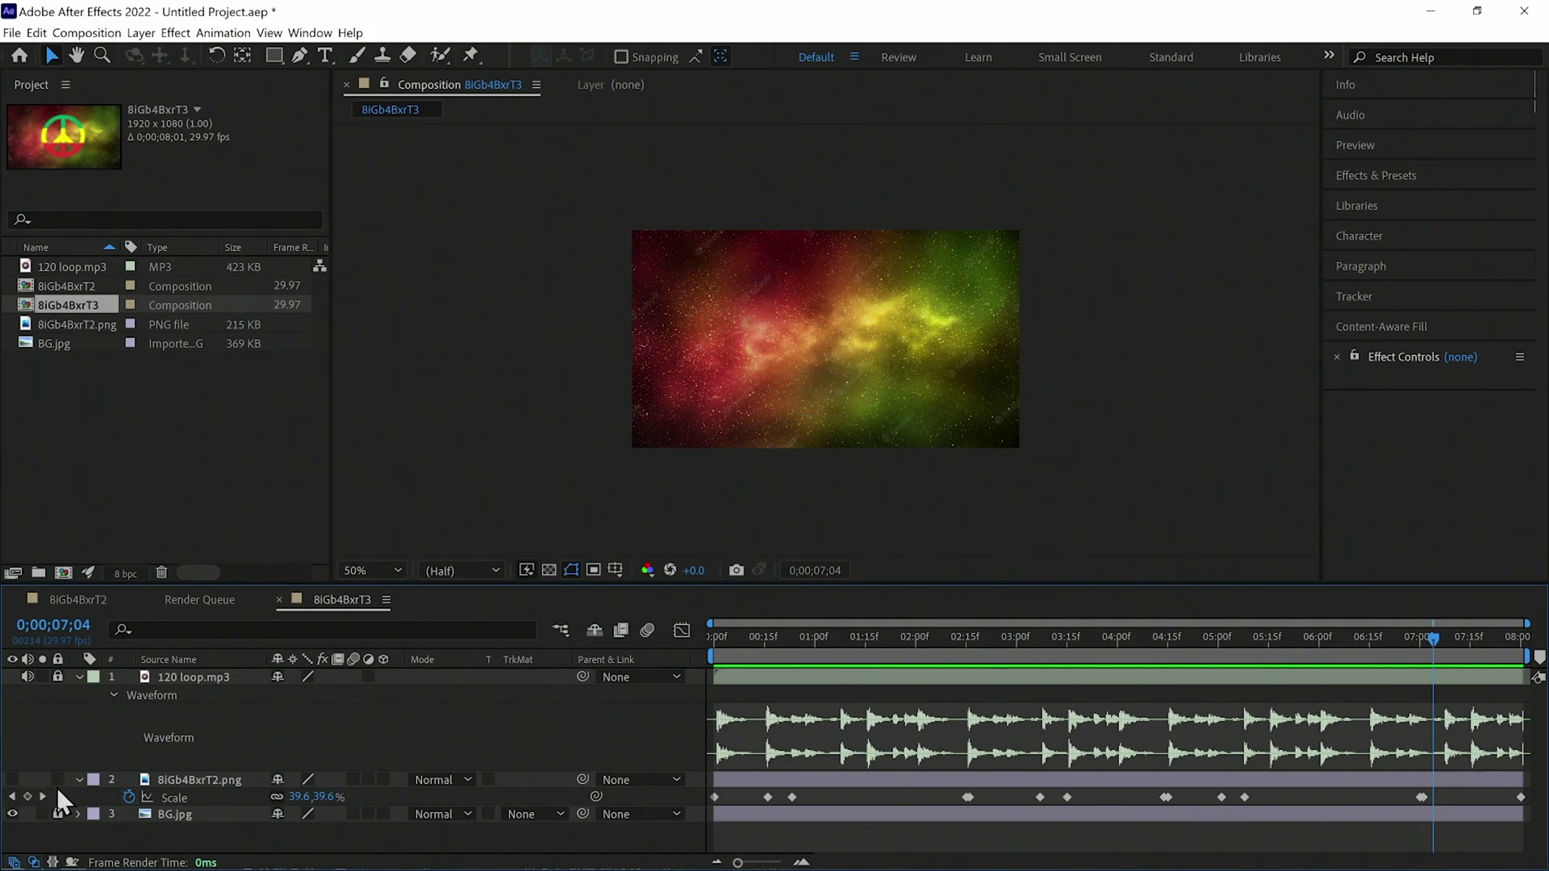
click(56, 780)
click(379, 815)
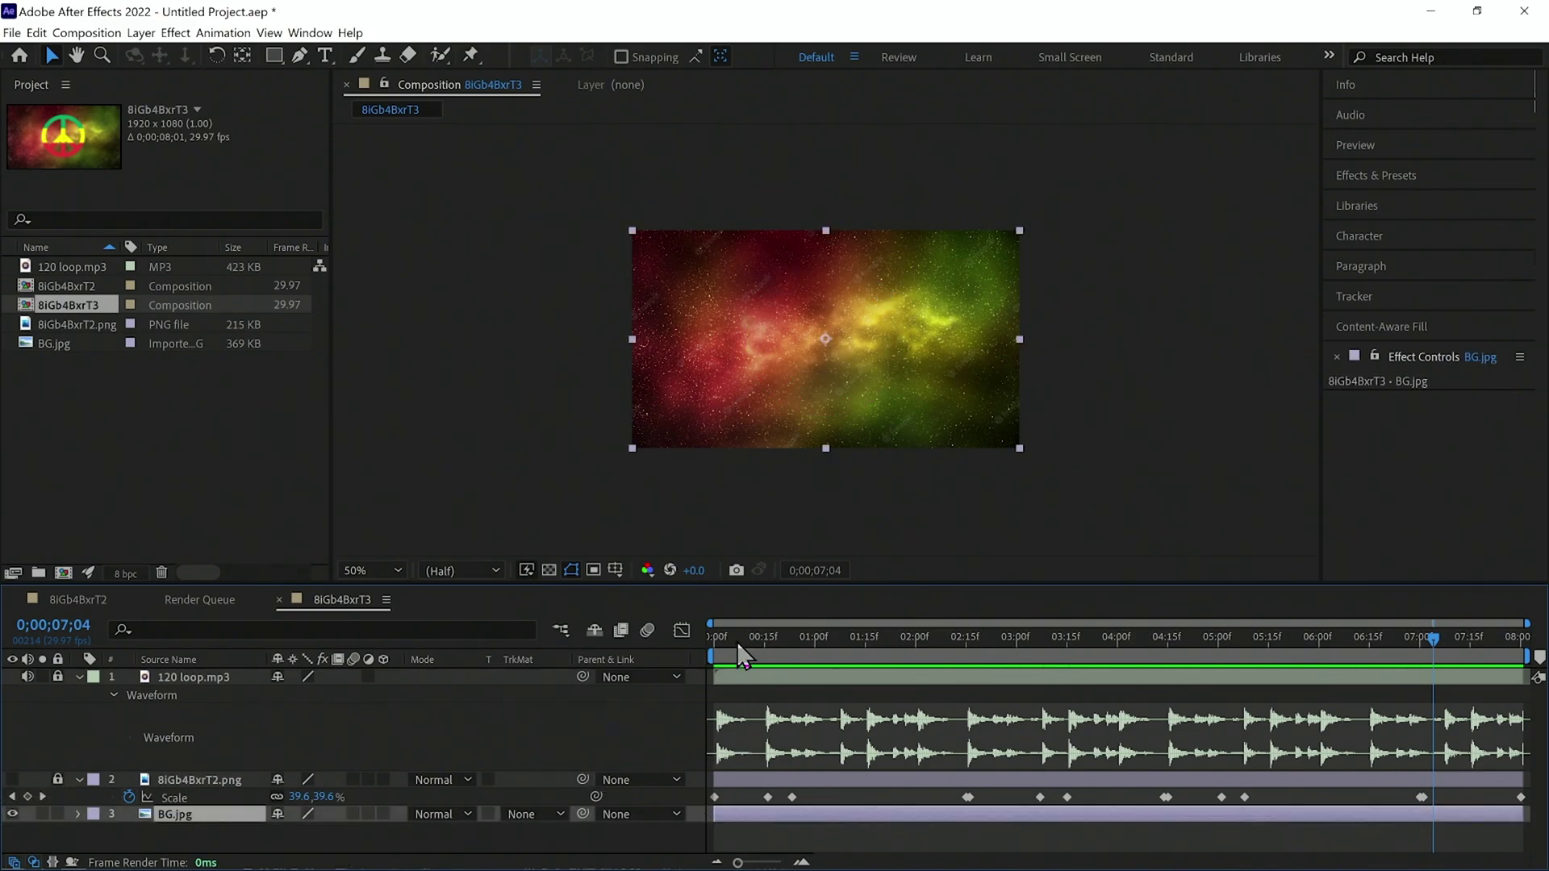
drag(737, 641, 705, 651)
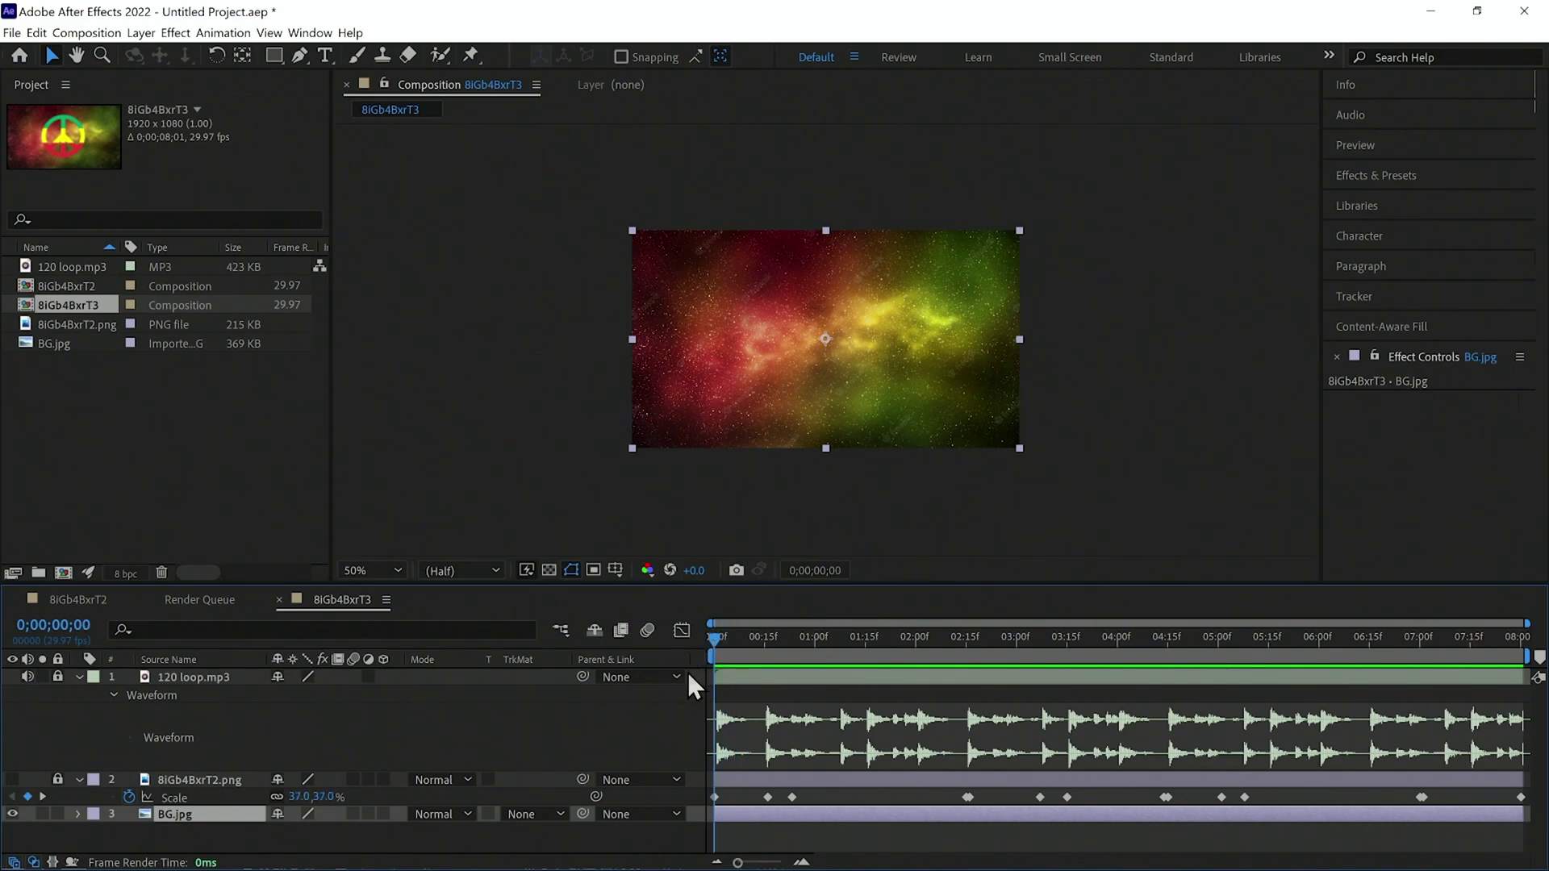
- Show BG.jpg's Scale and Rotation, set starting keyframes at 0;00, and select them
key(s)
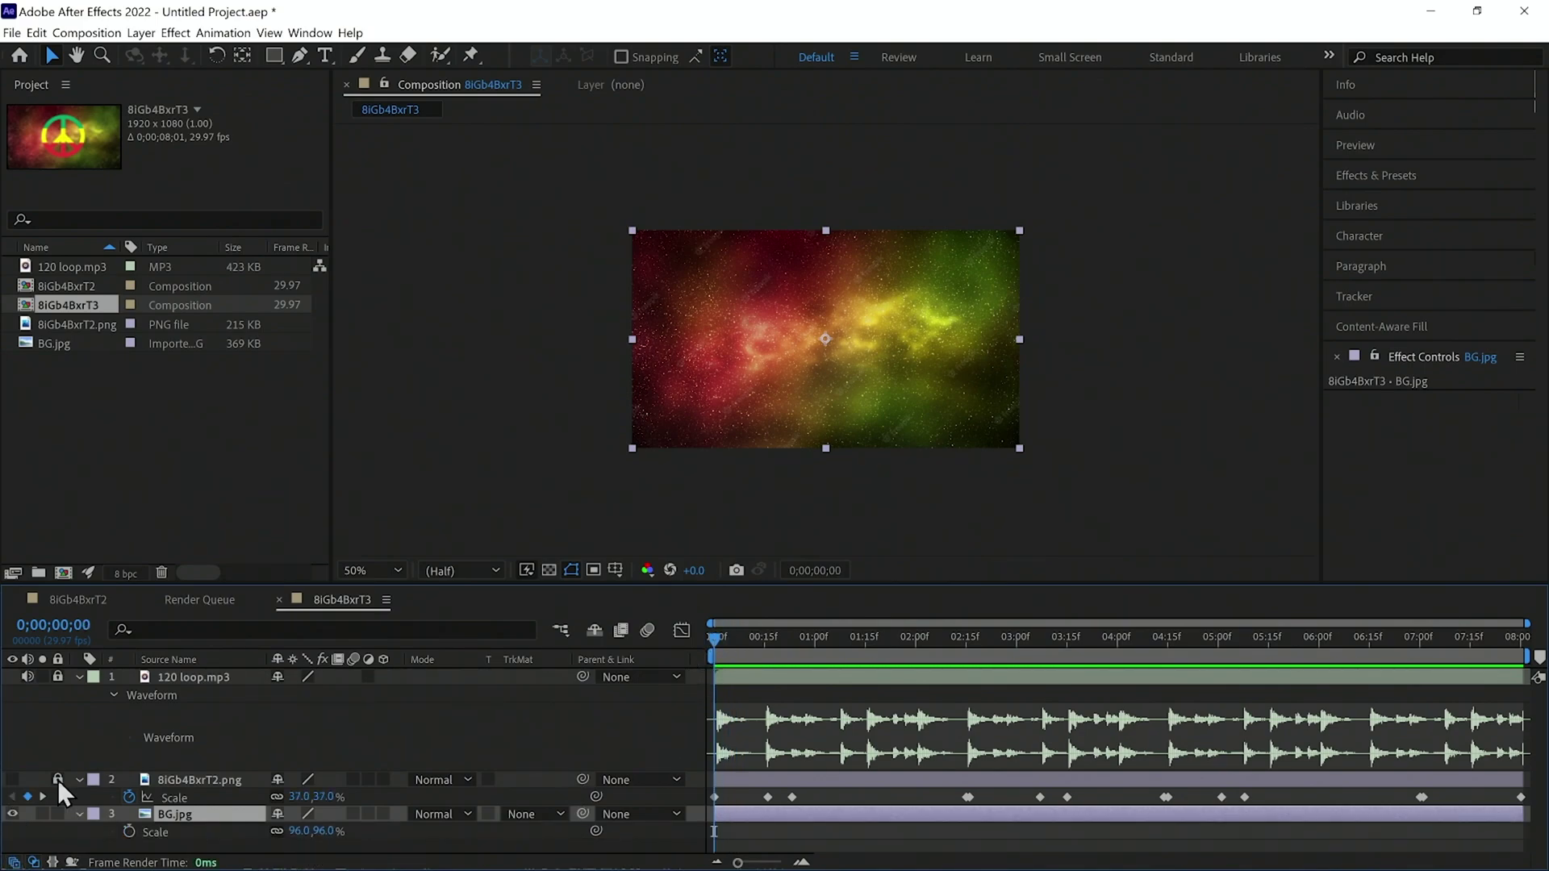
key(r)
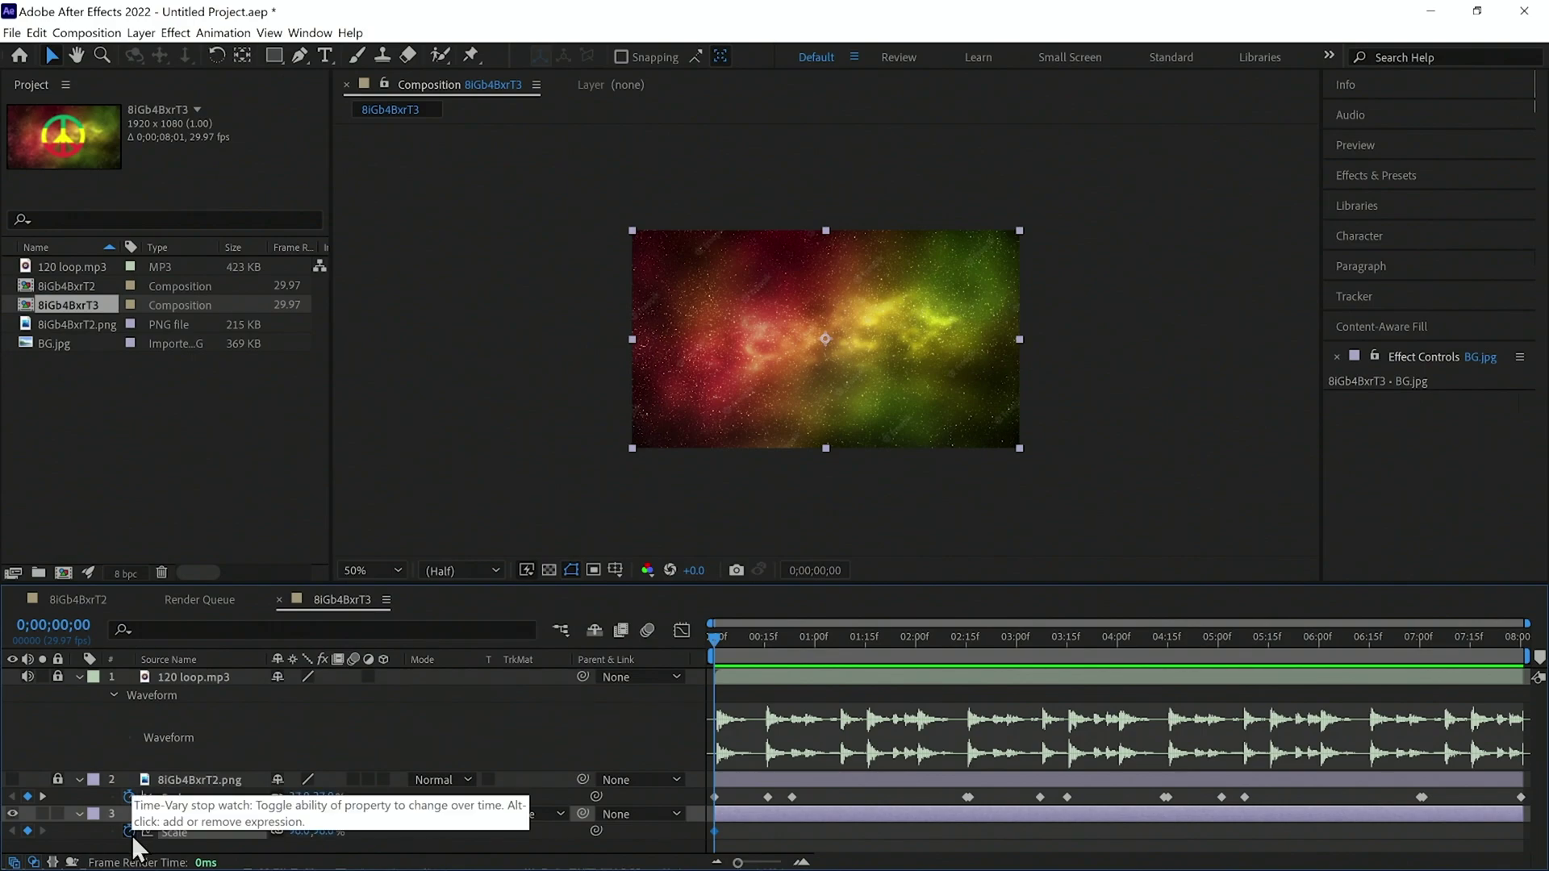
click(129, 831)
key(shift+s)
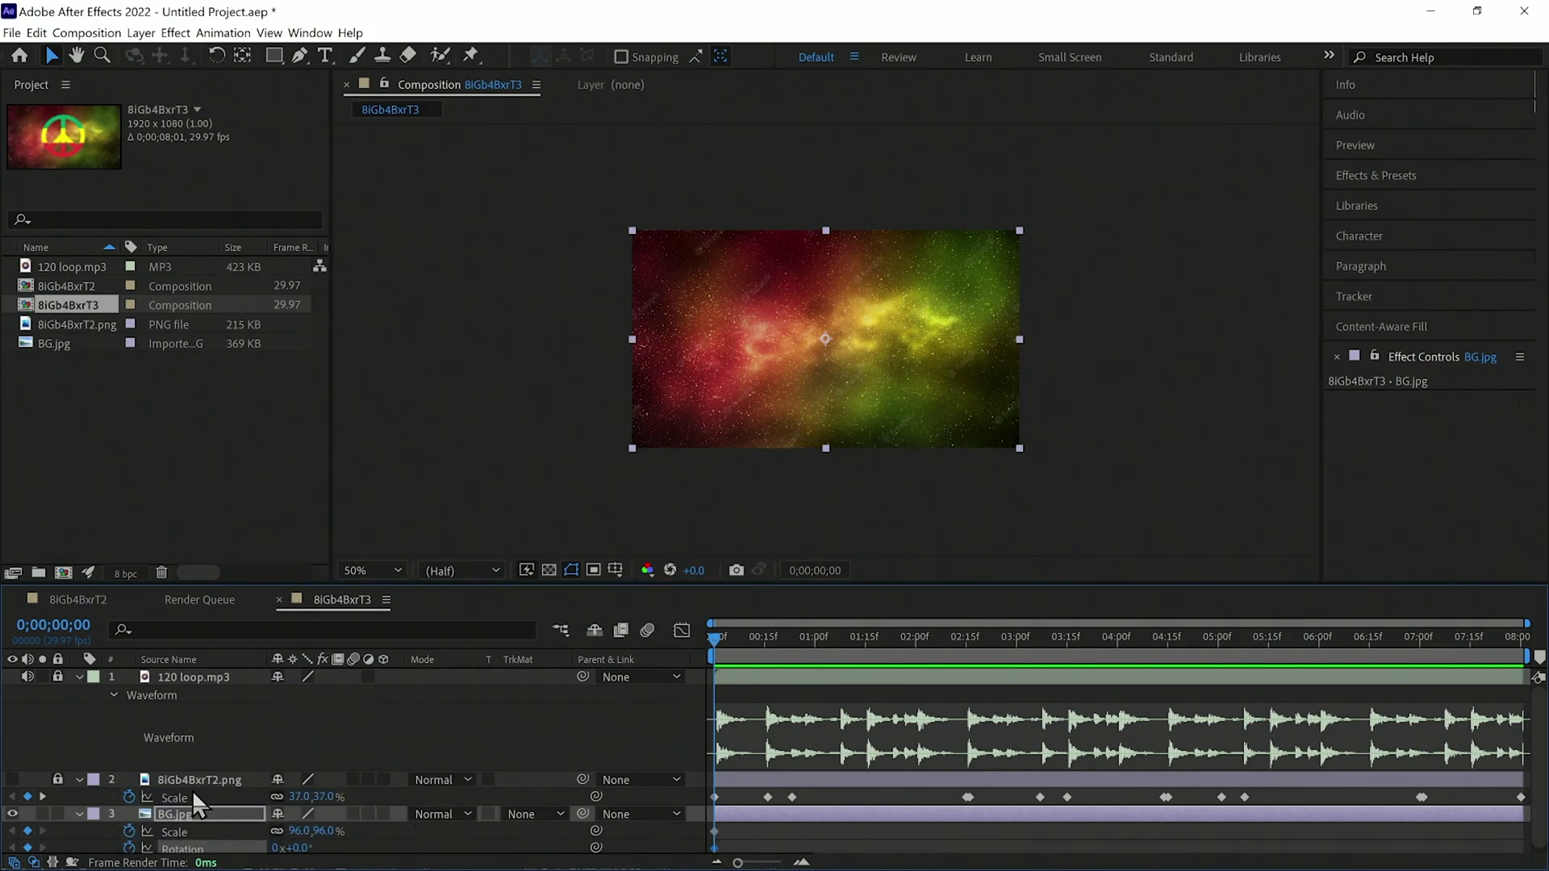
click(78, 780)
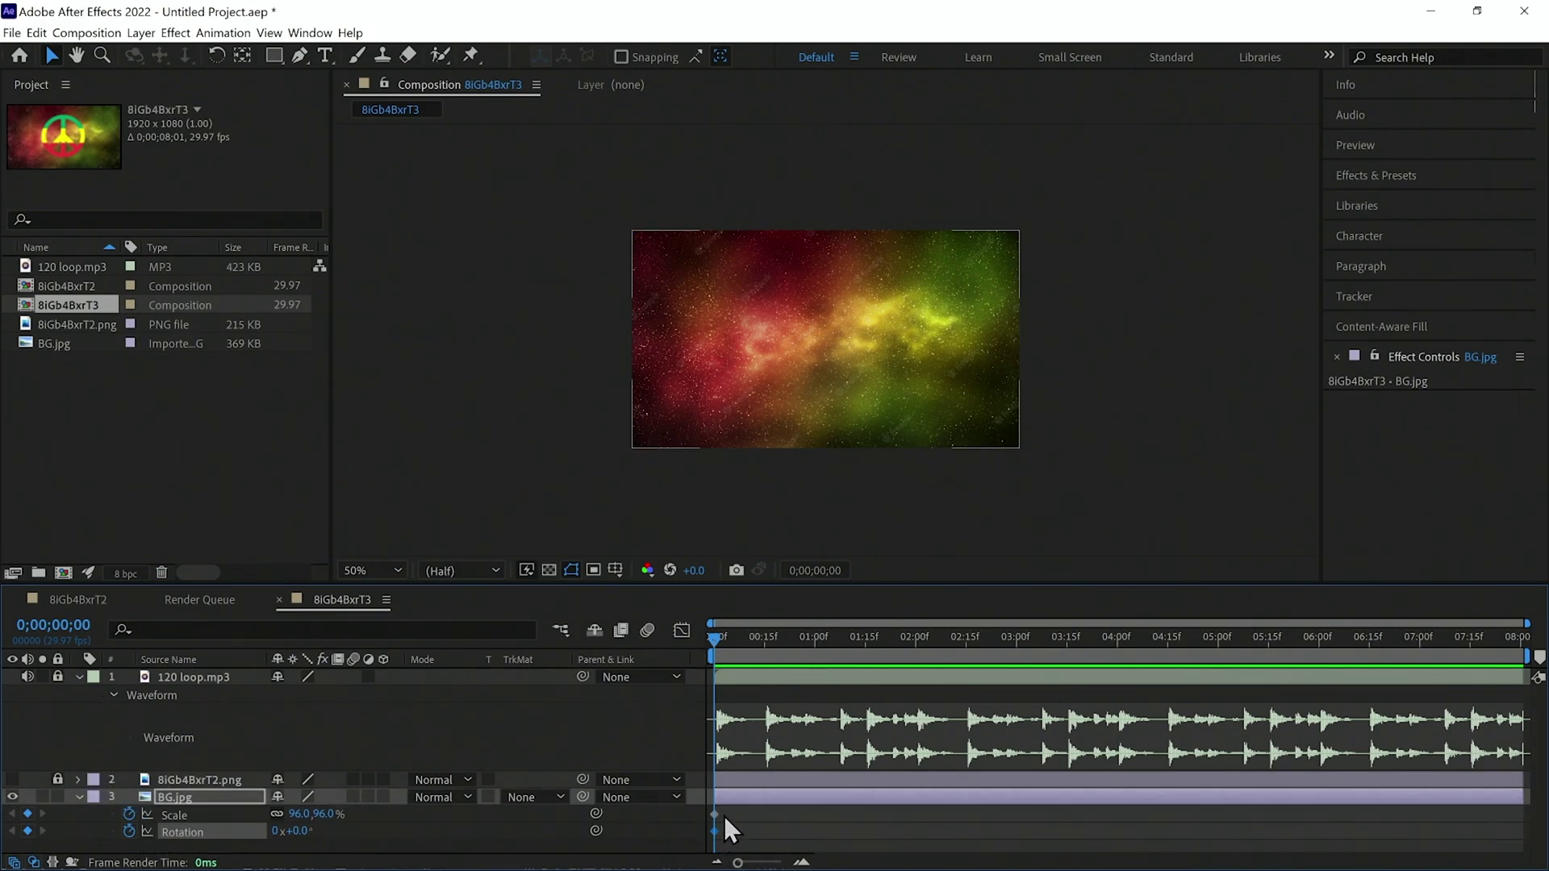
drag(744, 810, 697, 865)
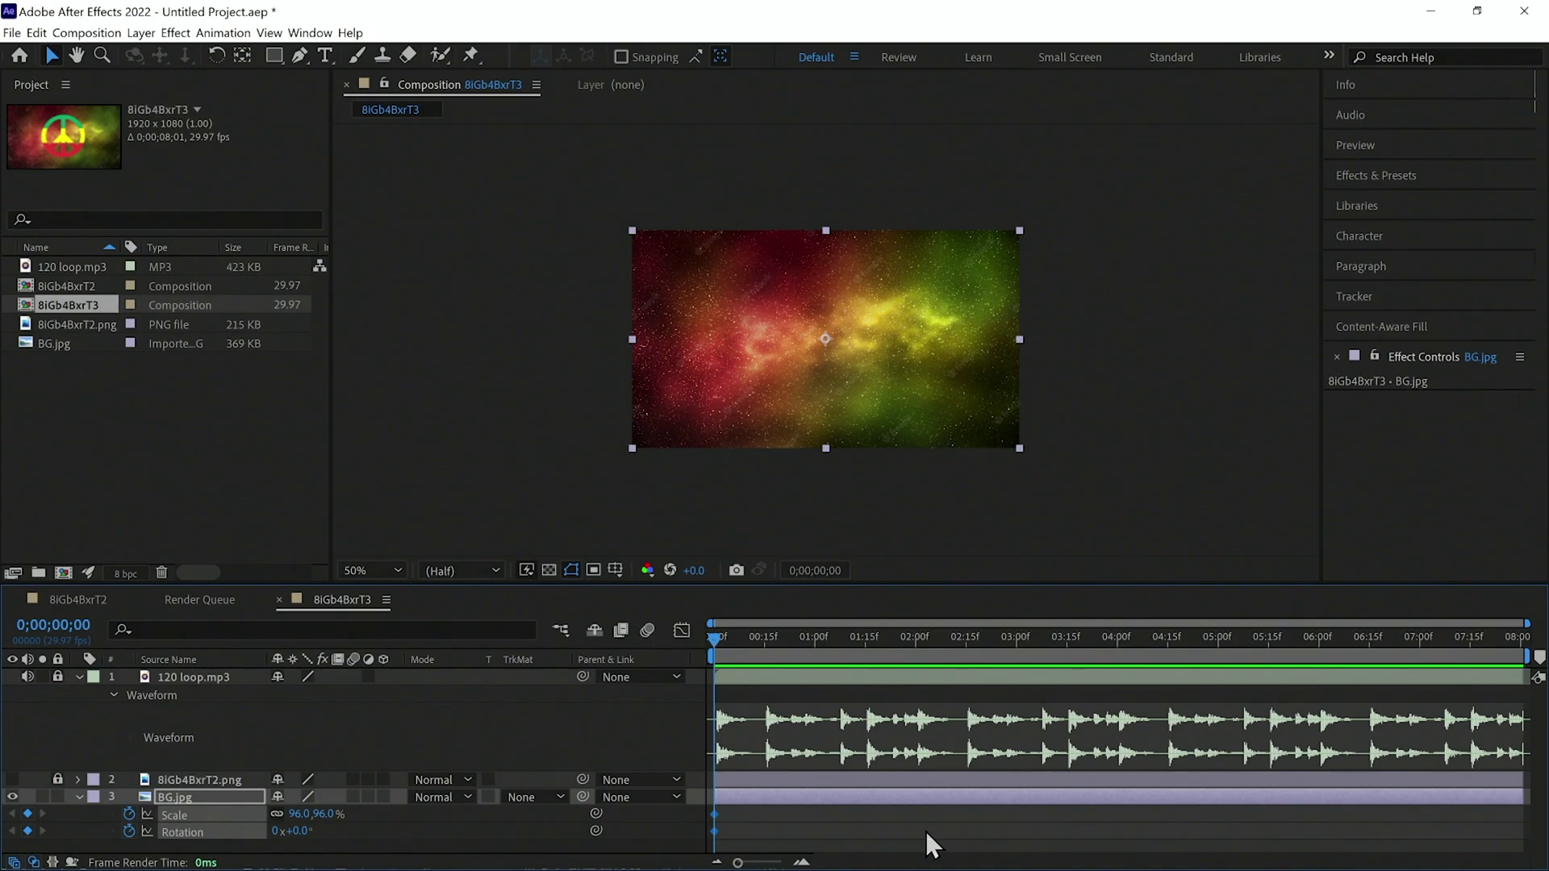
- Paste resting keys at 0;00;02;14, 0;00;00;26 and 0;00;01;05, adding pulse keys up to 156% and -19°
drag(949, 640, 767, 669)
key(ctrl+v)
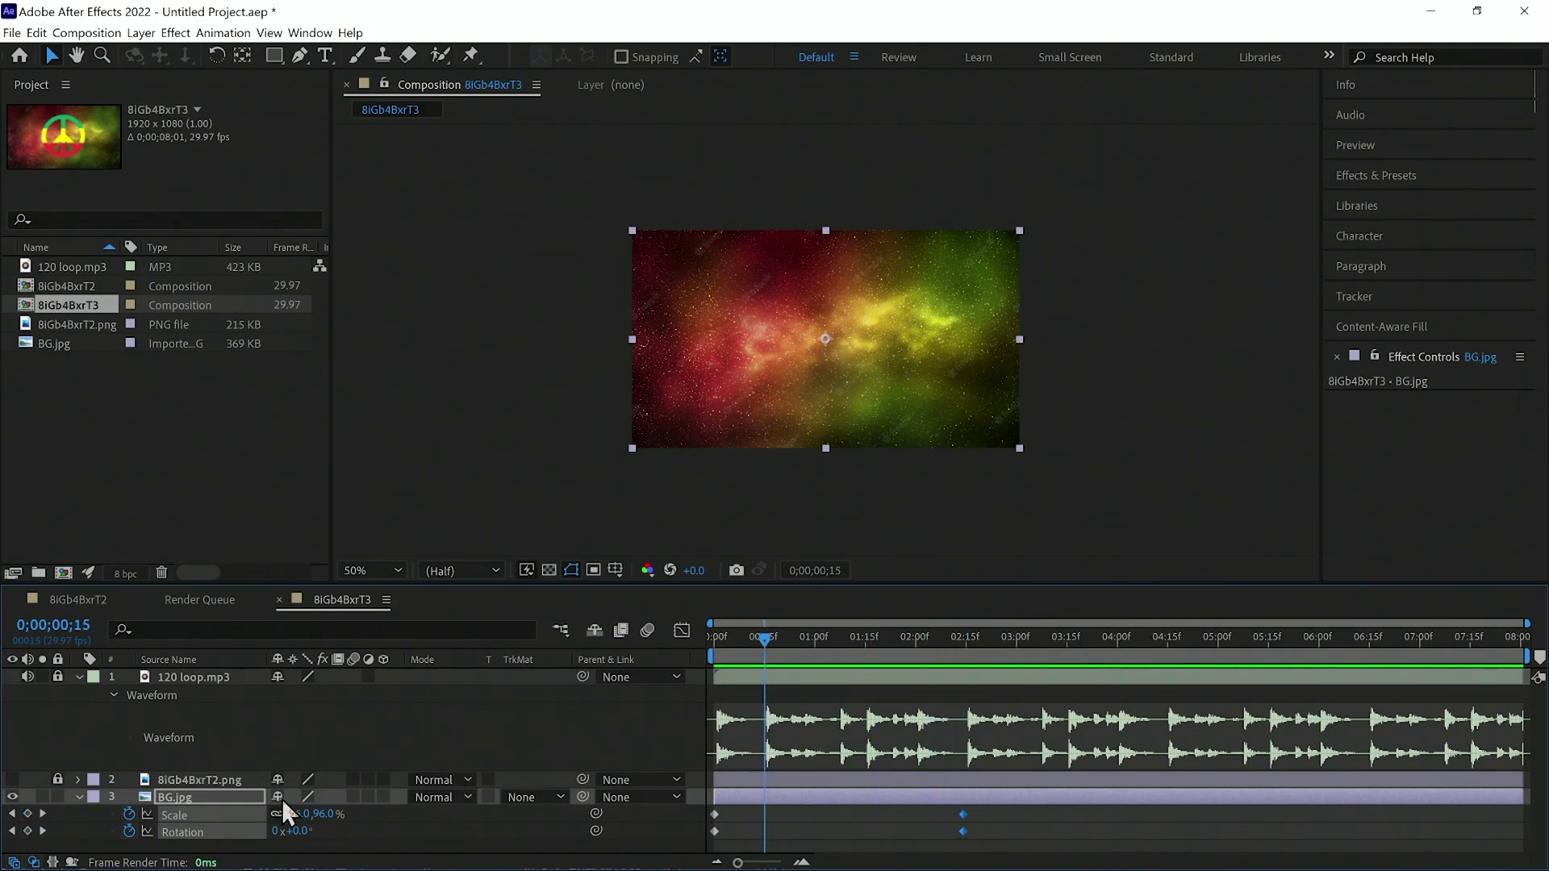
drag(292, 834, 611, 782)
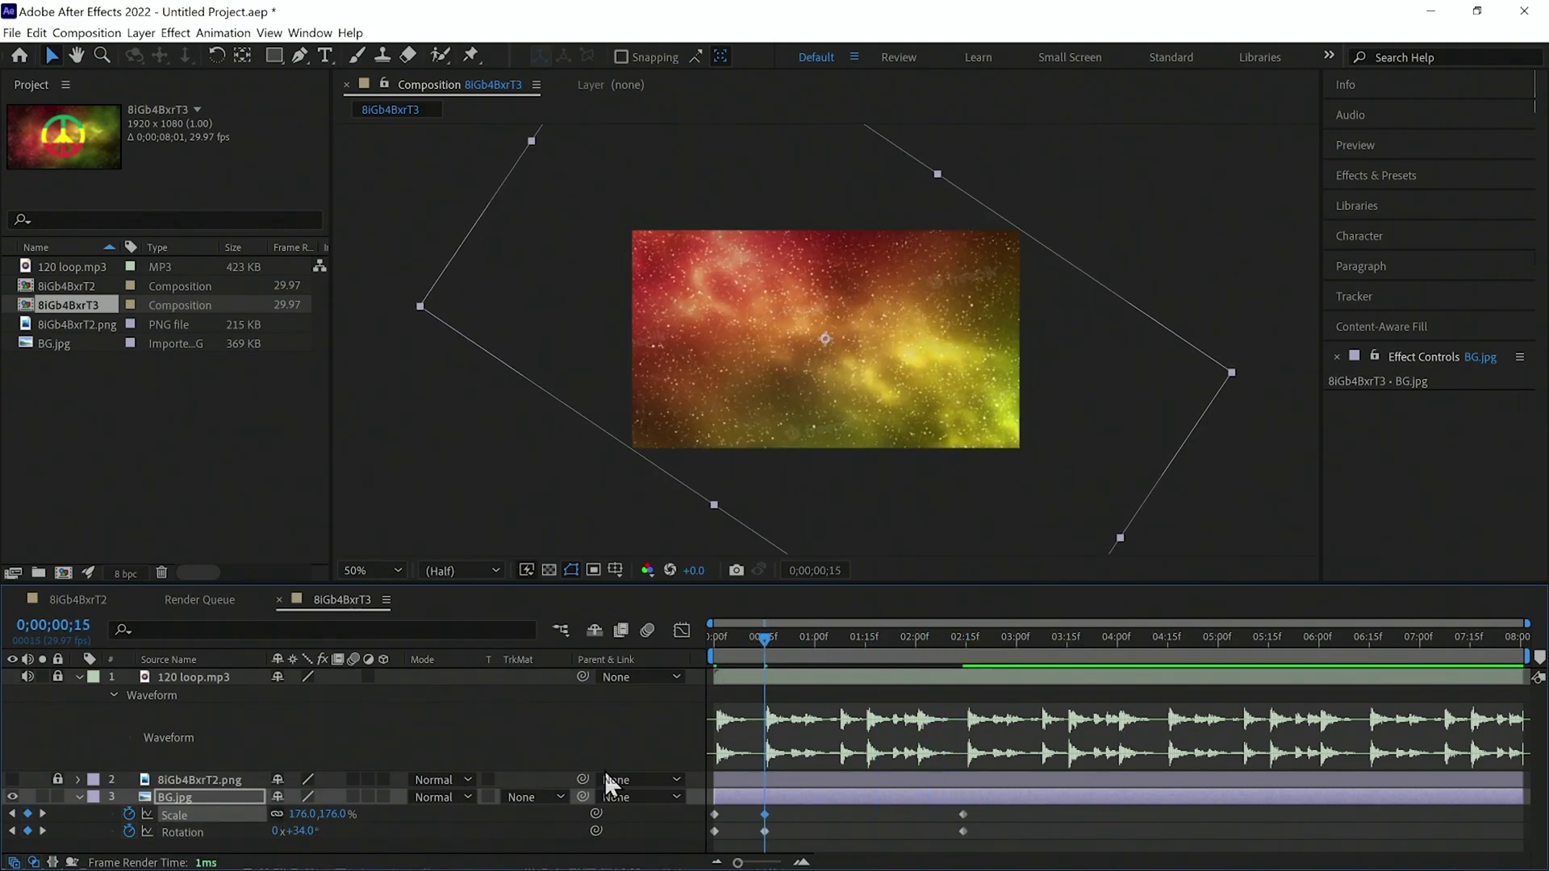
drag(800, 646, 832, 664)
key(ctrl+v)
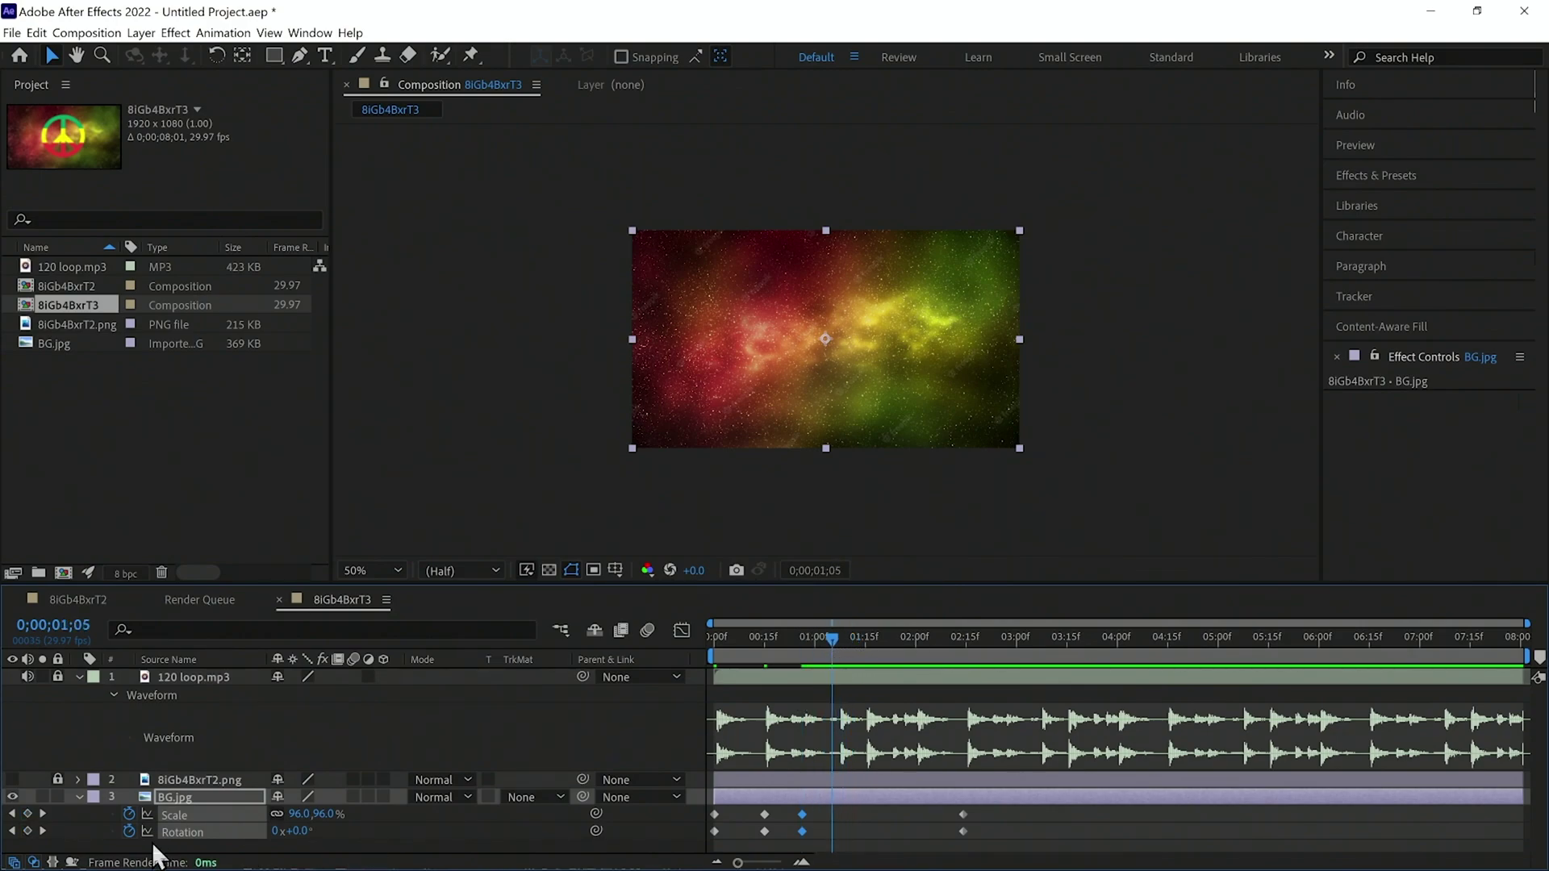
key(ctrl+v)
key(Page_Down)
key(Page_Down)
key(Page_Down)
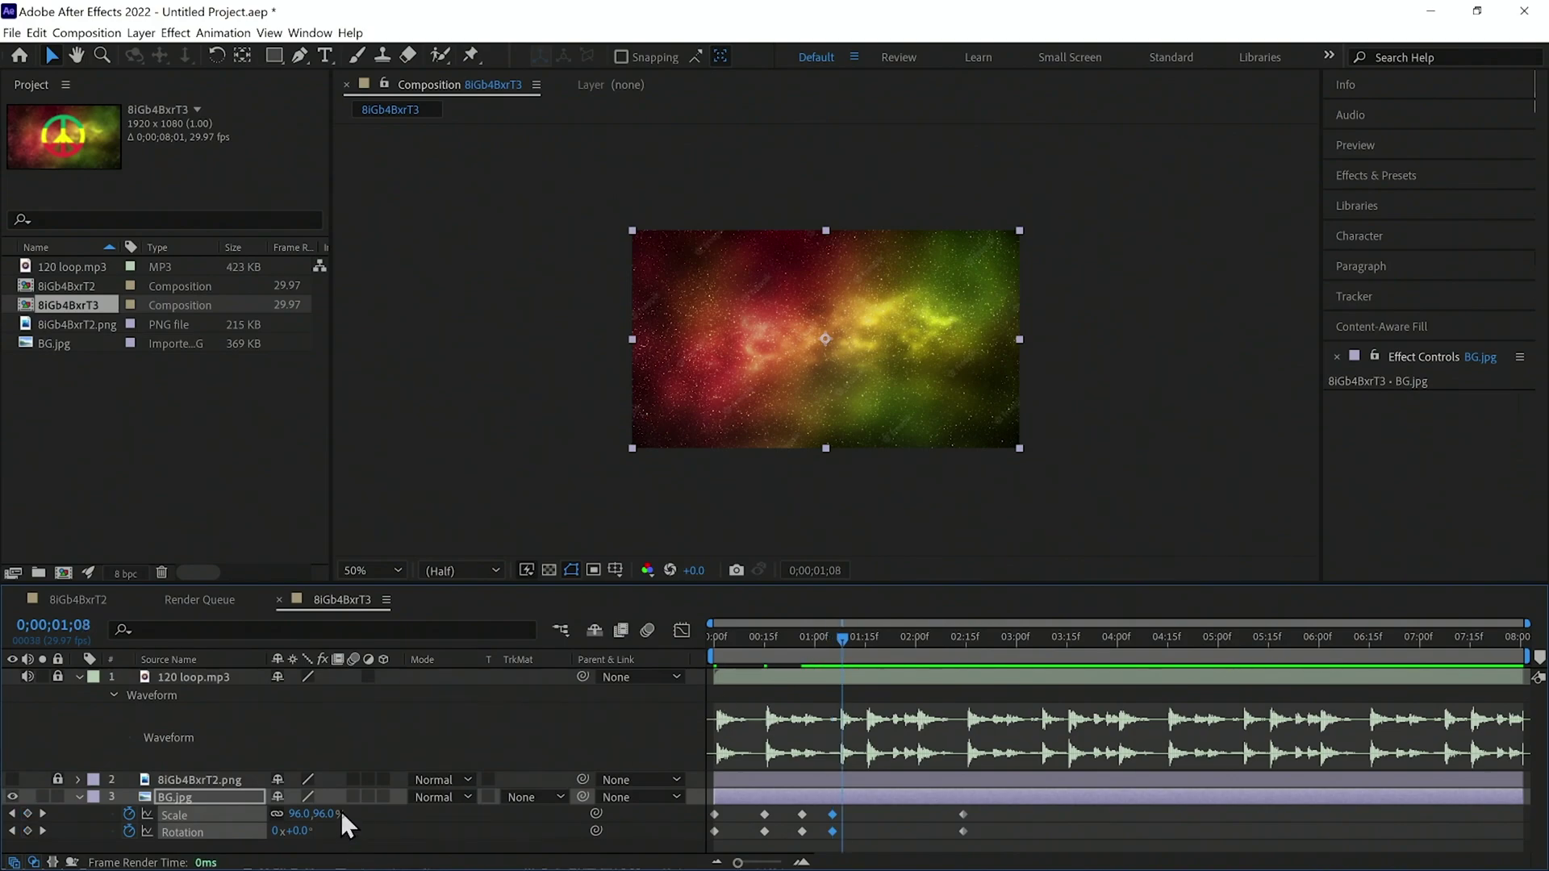
drag(306, 835, 387, 821)
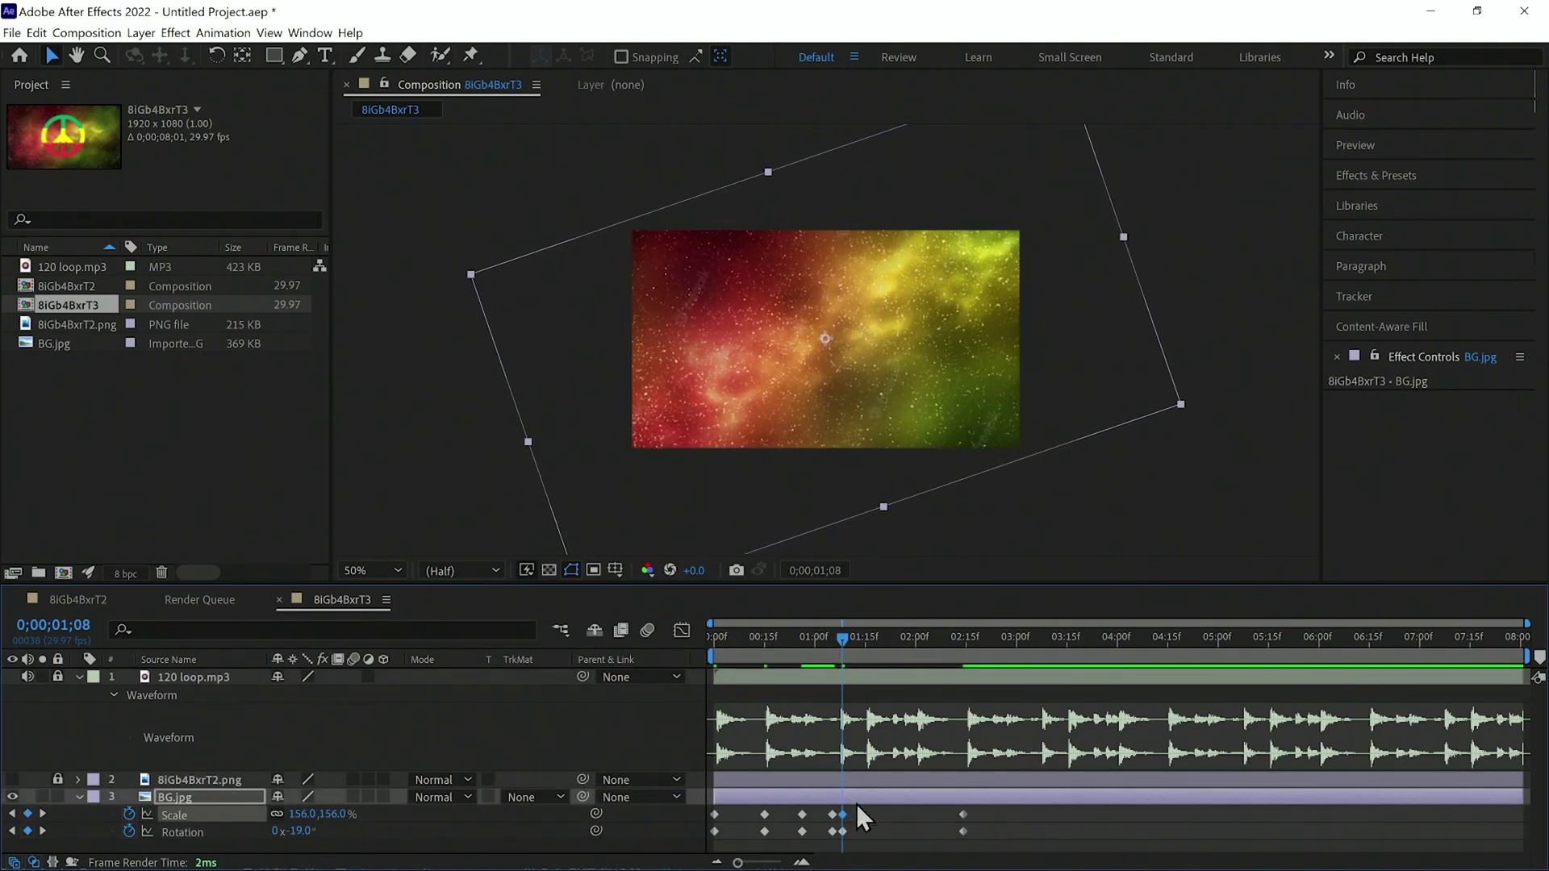
drag(808, 636, 694, 648)
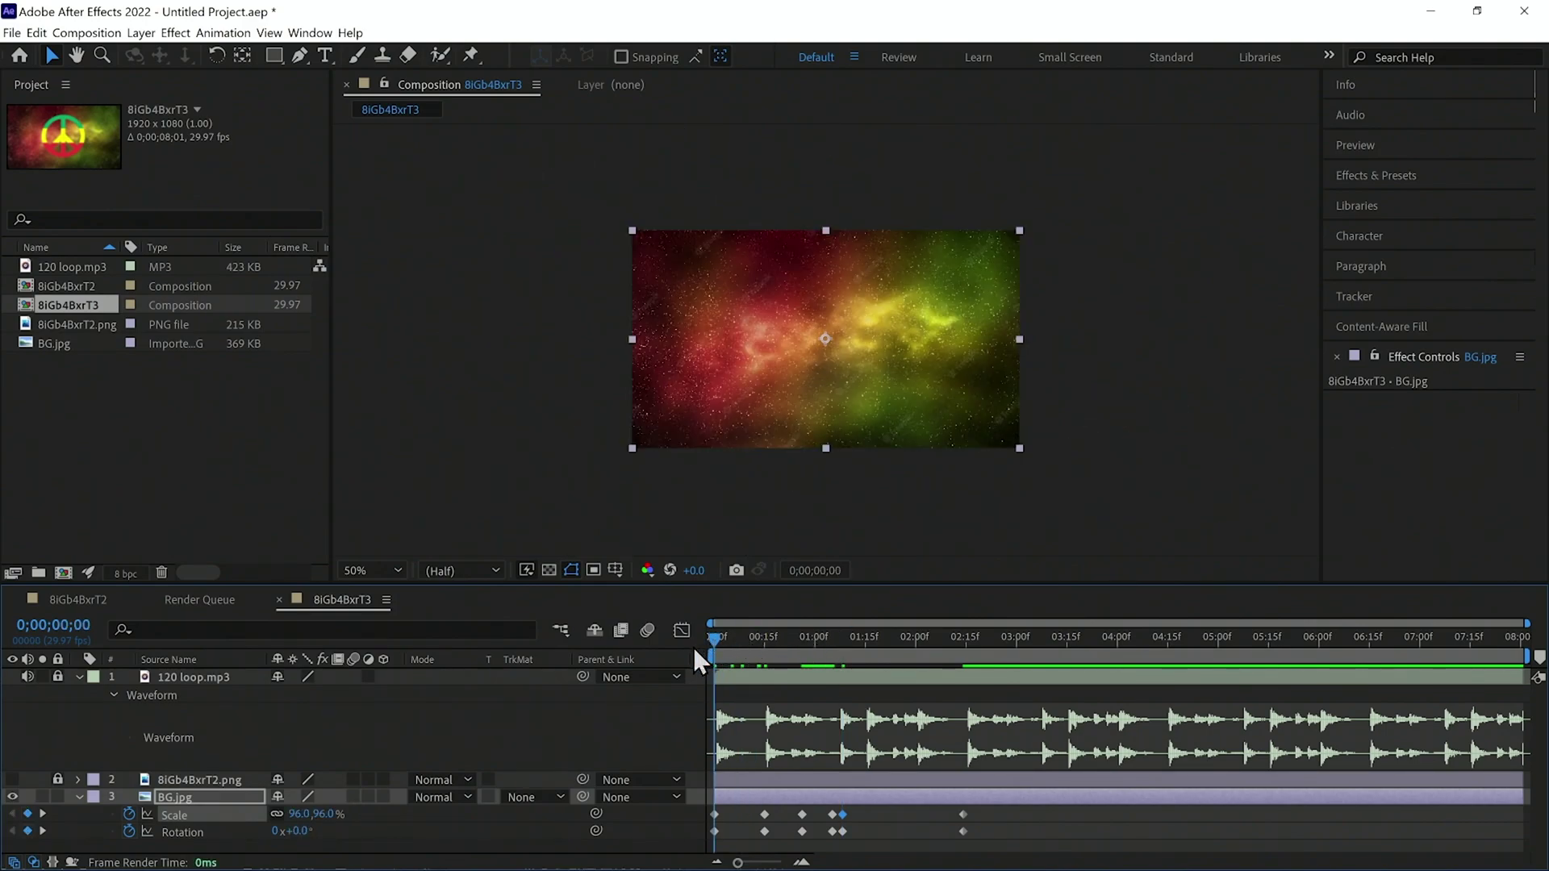
- Apply Easy Ease to all twelve BG.jpg keyframes and preview the result
key(space)
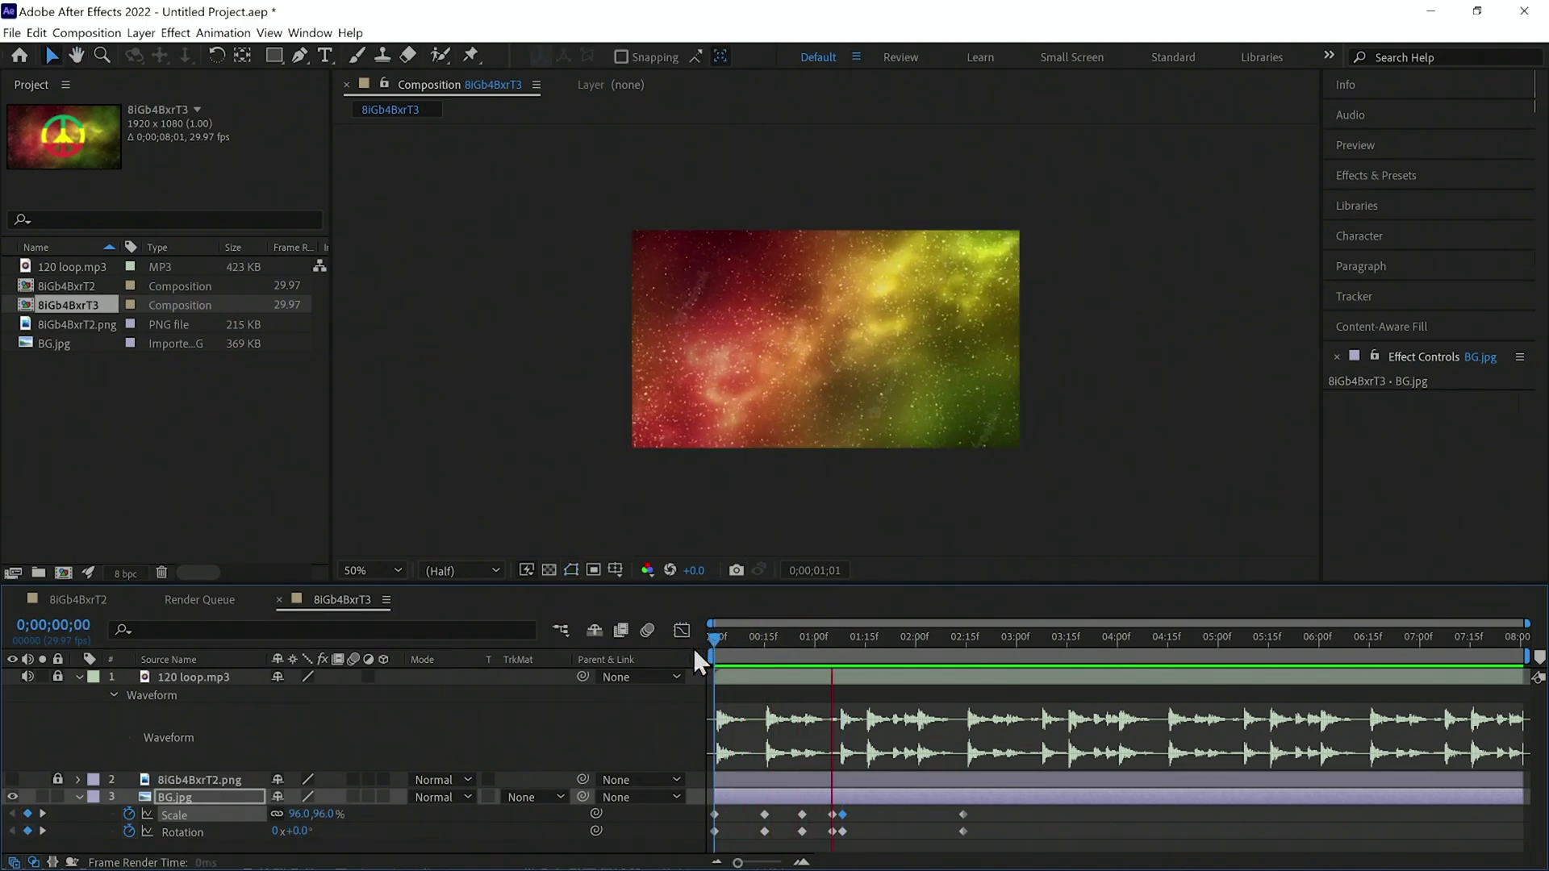
key(space)
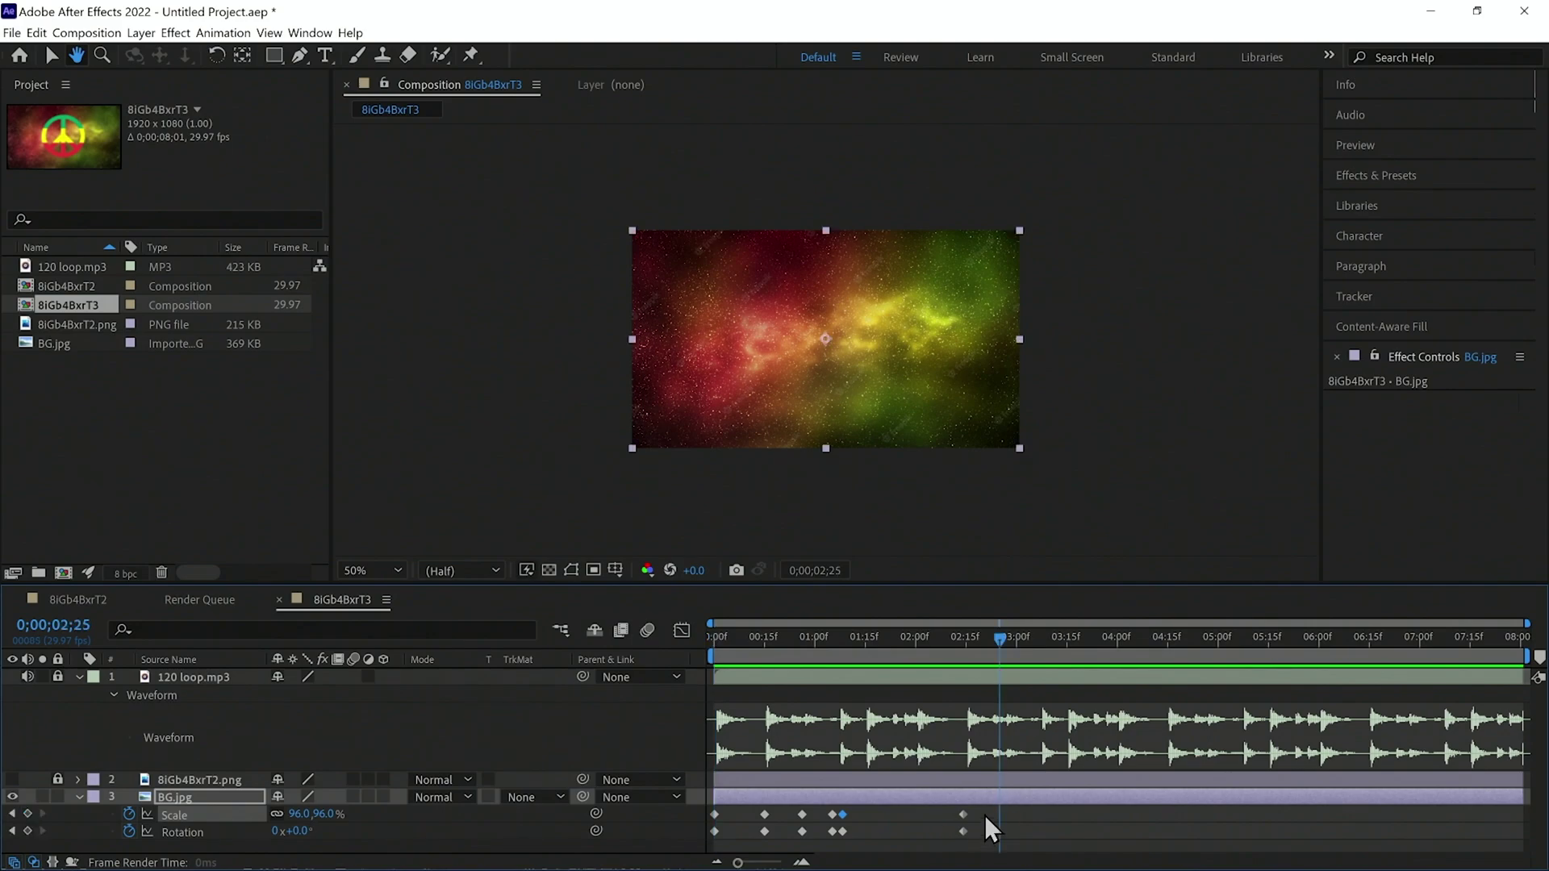
click(1004, 818)
drag(1013, 809, 658, 867)
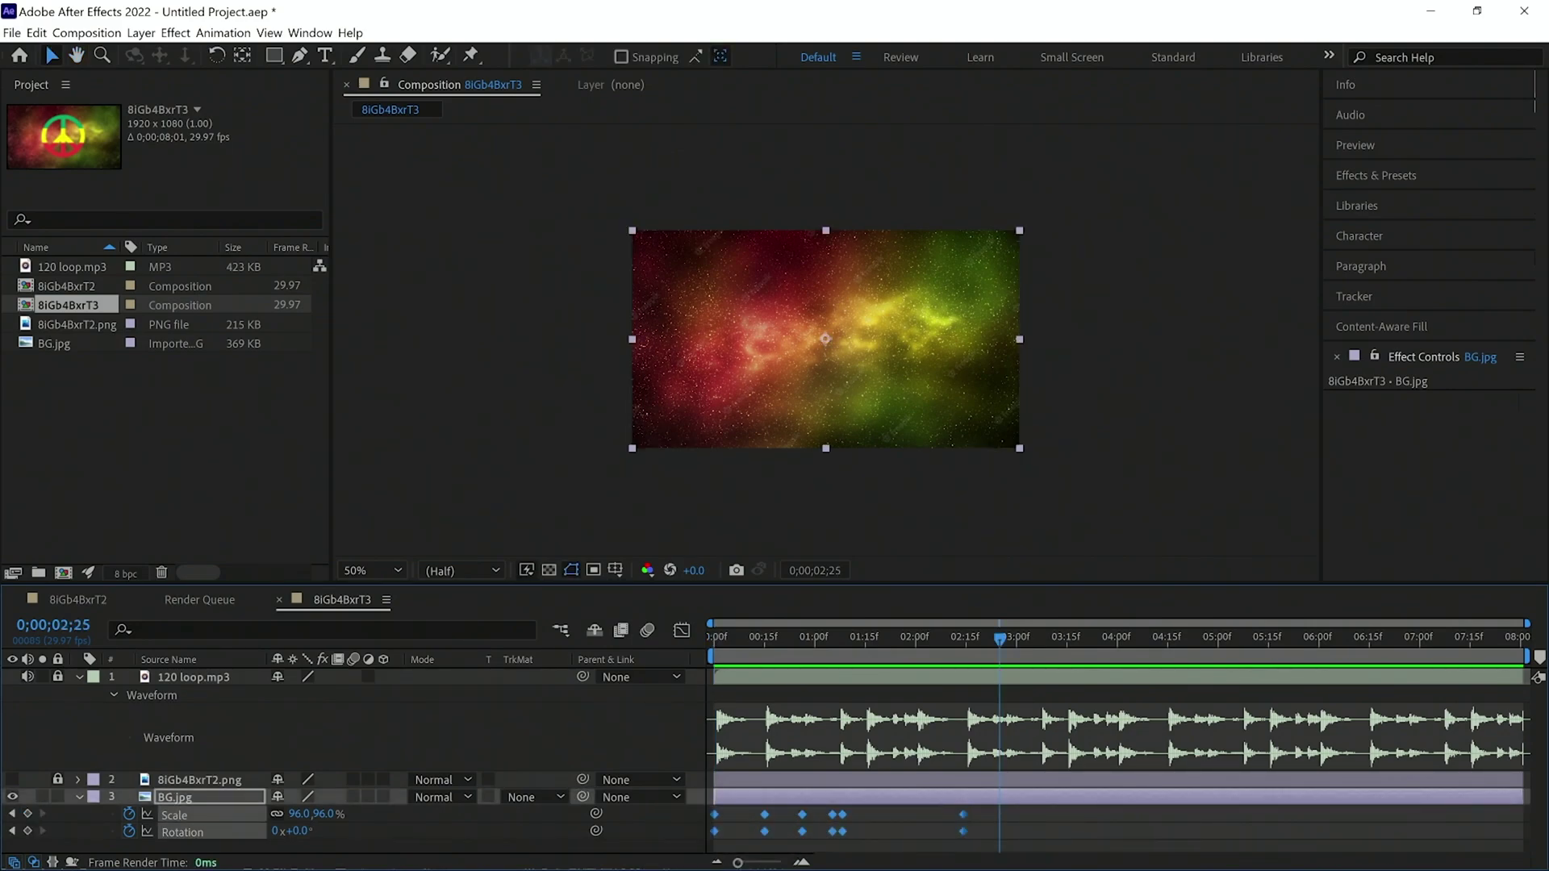
key(F9)
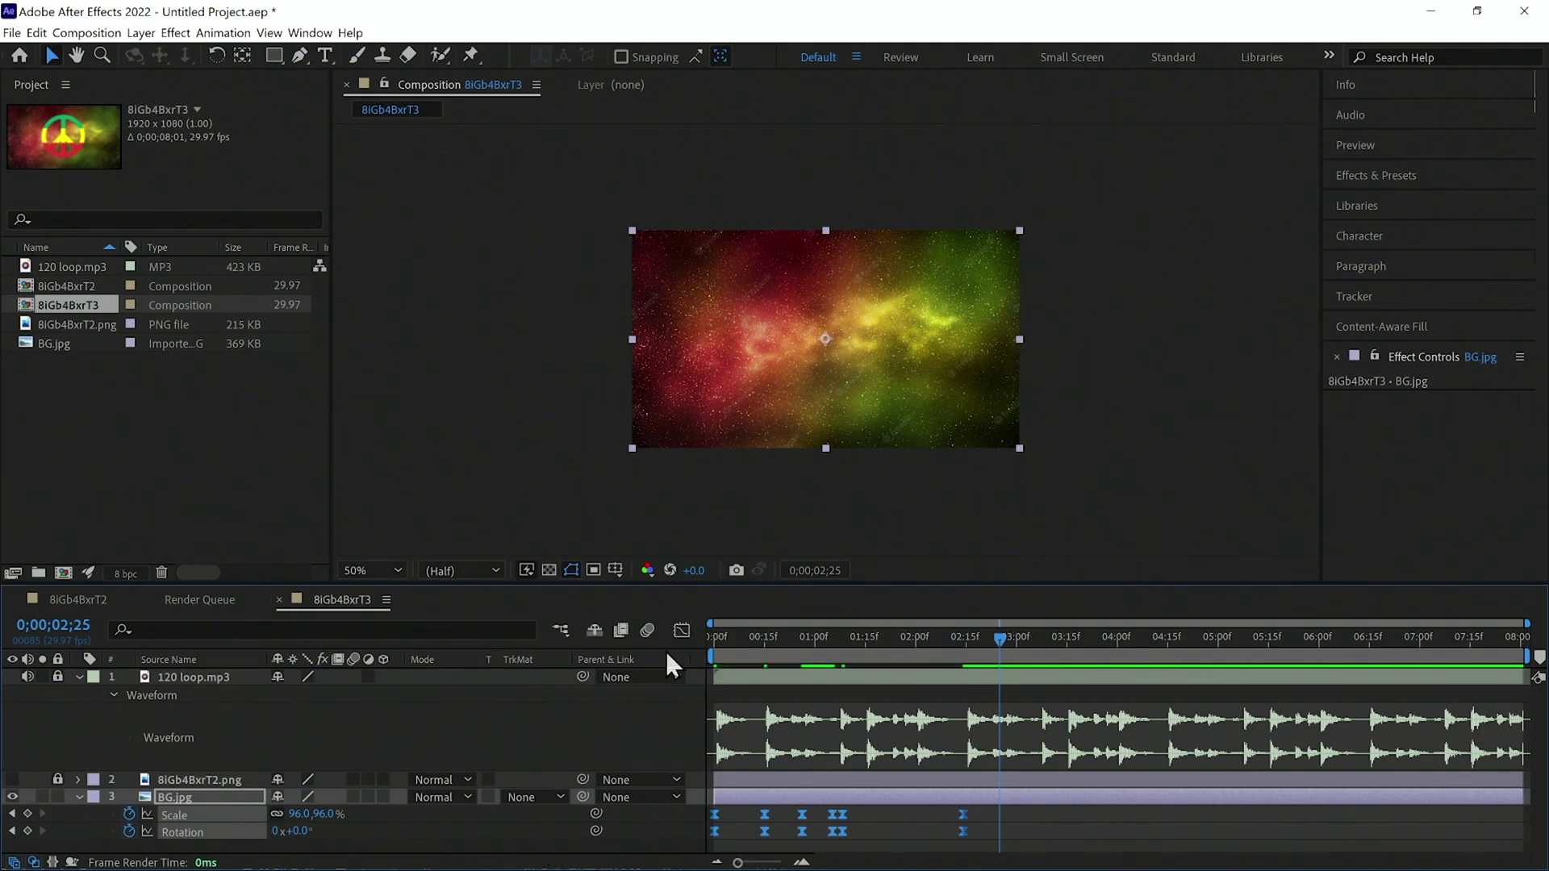
drag(738, 645, 707, 645)
key(space)
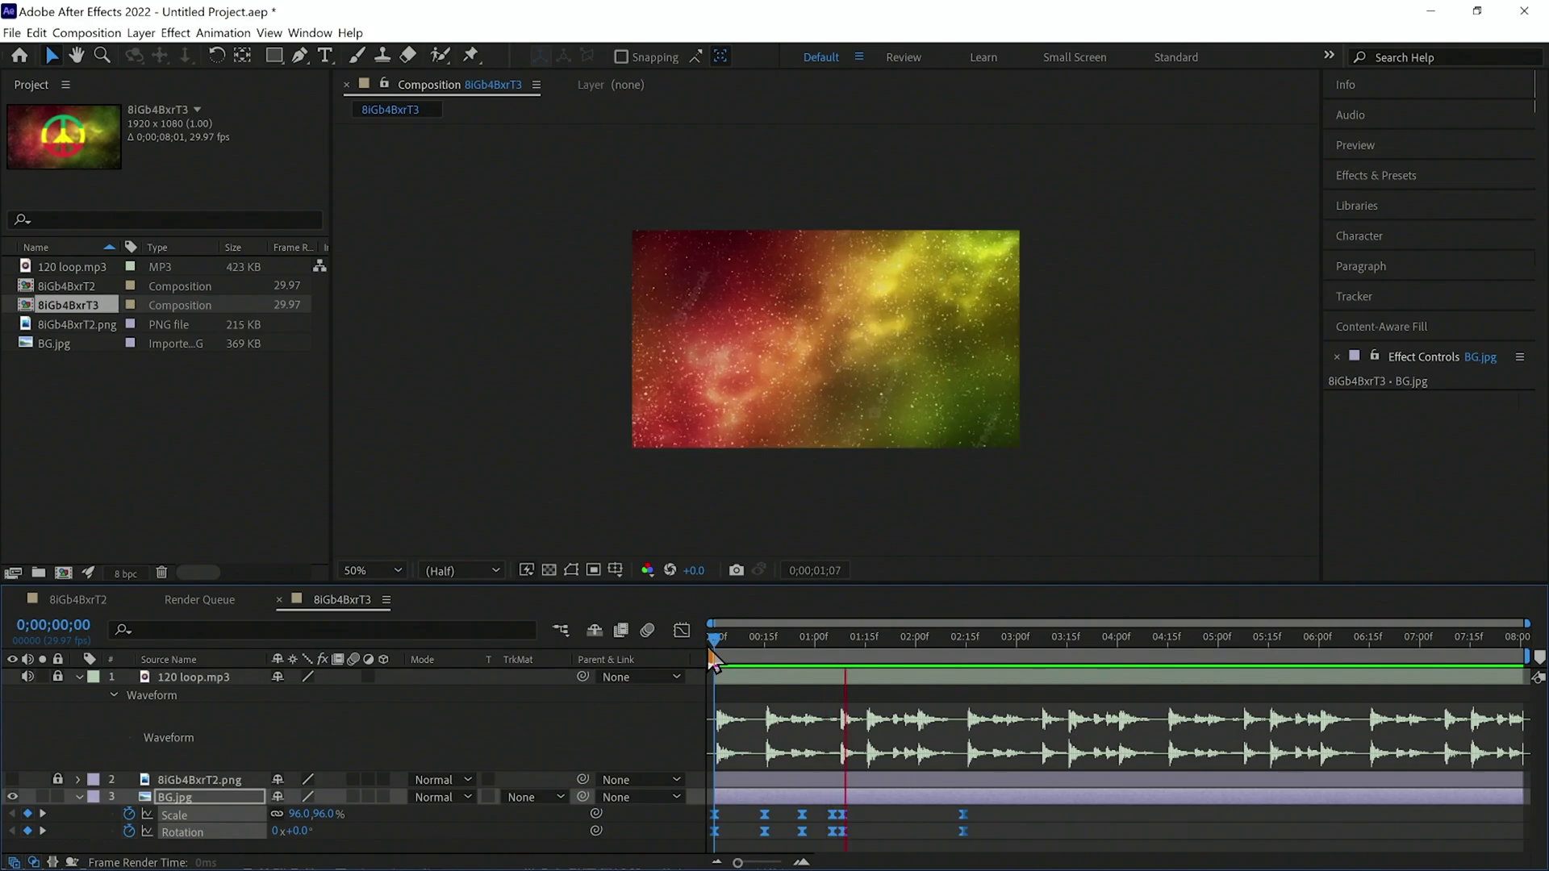
key(space)
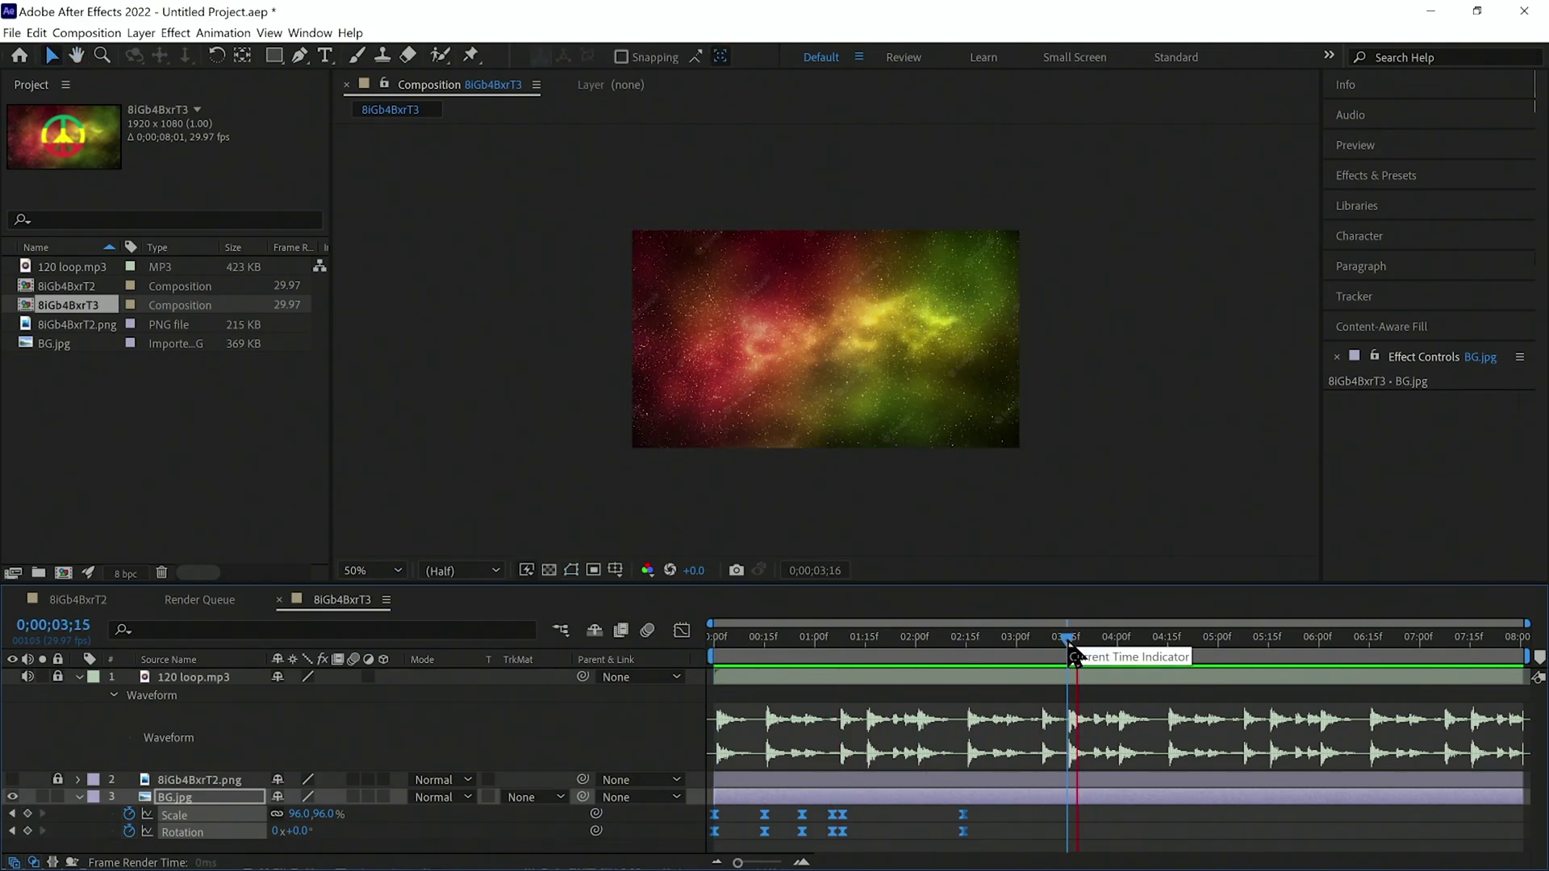
- Paste the pulse keyframes at 0;00;02;16 and 0;00;05;08, then preview the repeats
mouse_move(963, 641)
mouse_down()
mouse_move(985, 641)
mouse_move(956, 643)
mouse_up()
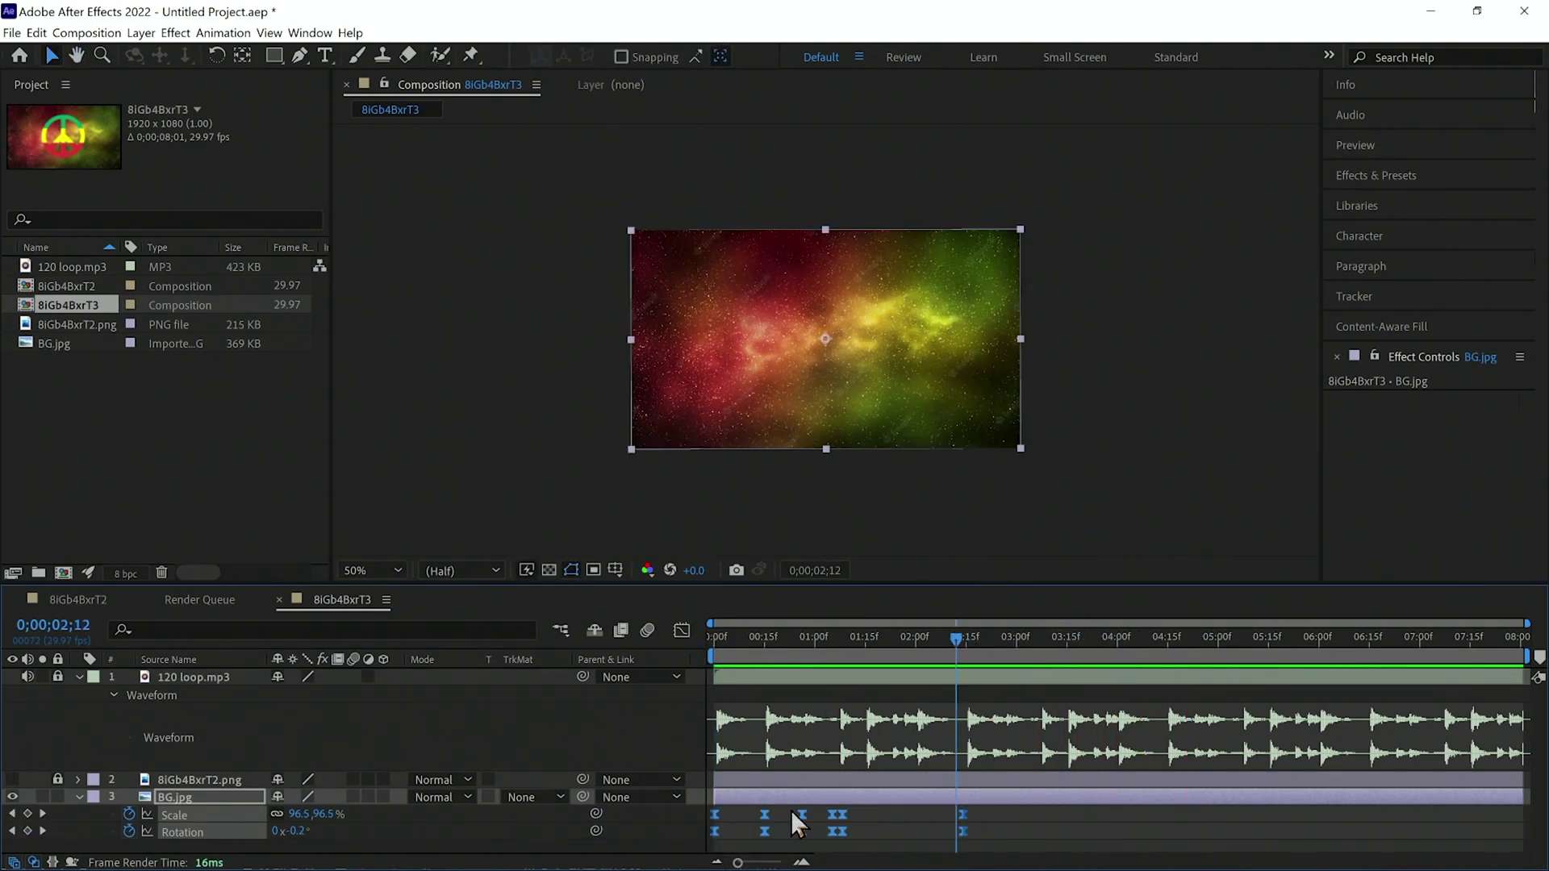
click(966, 642)
key(ctrl+v)
key(space)
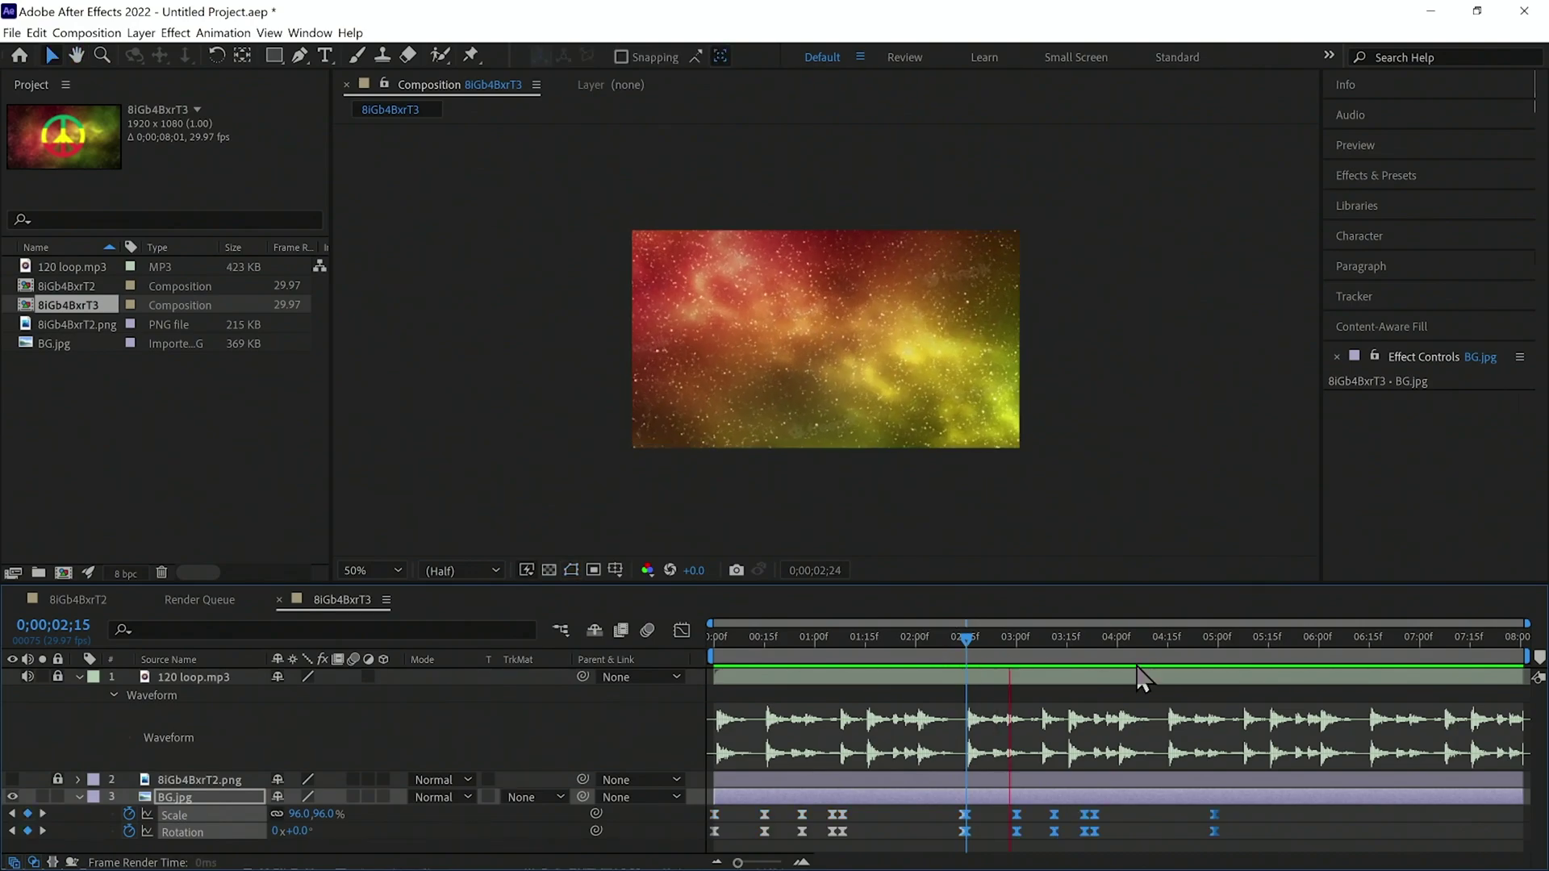
key(space)
key(ctrl+z)
click(899, 667)
click(971, 667)
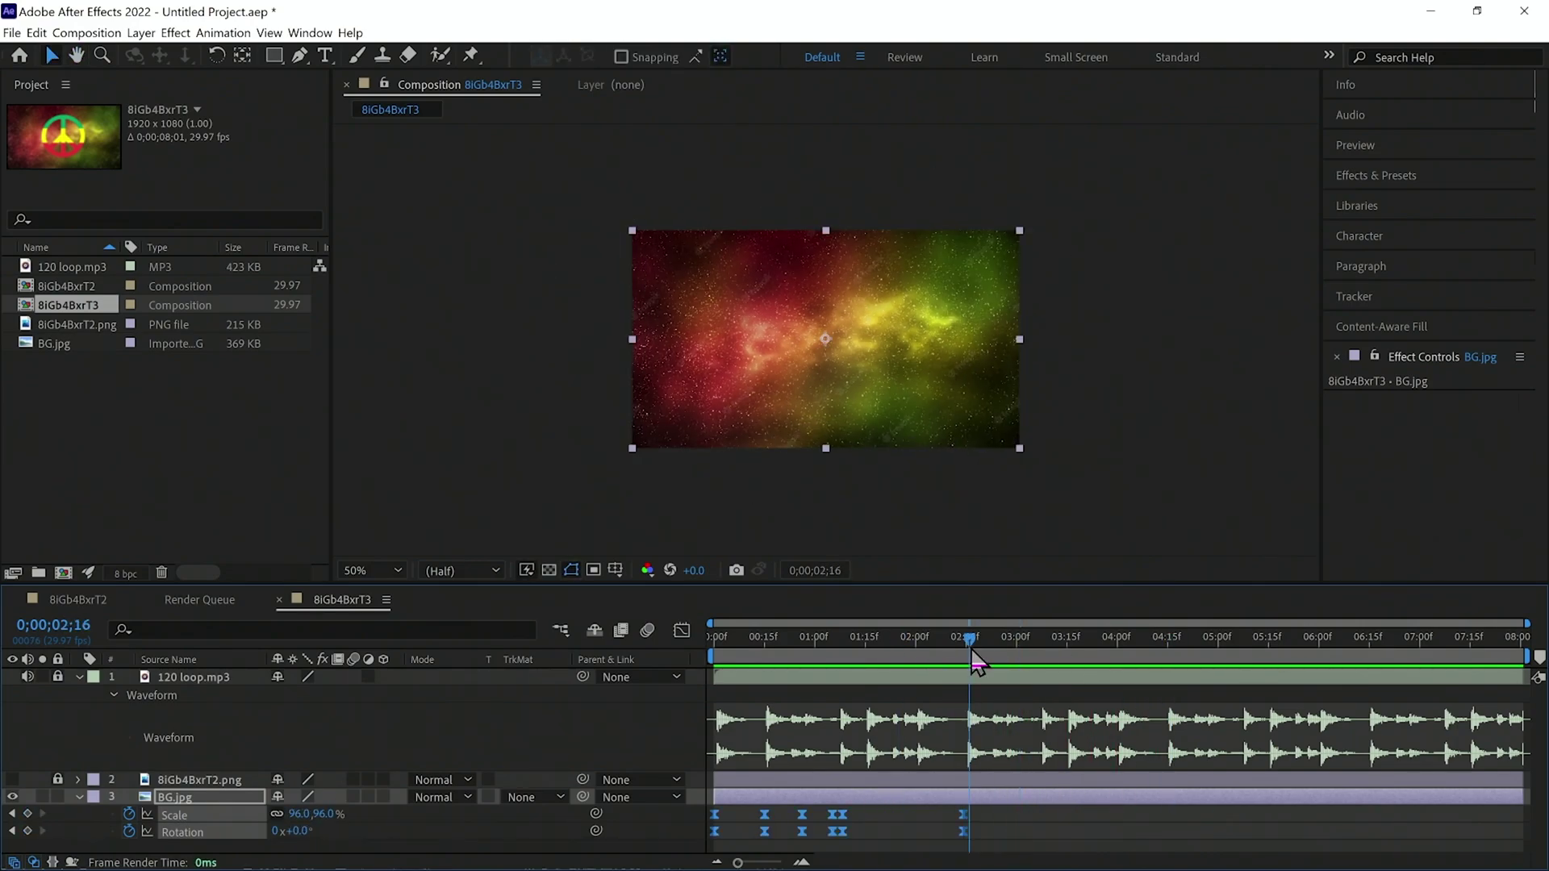
key(ctrl+v)
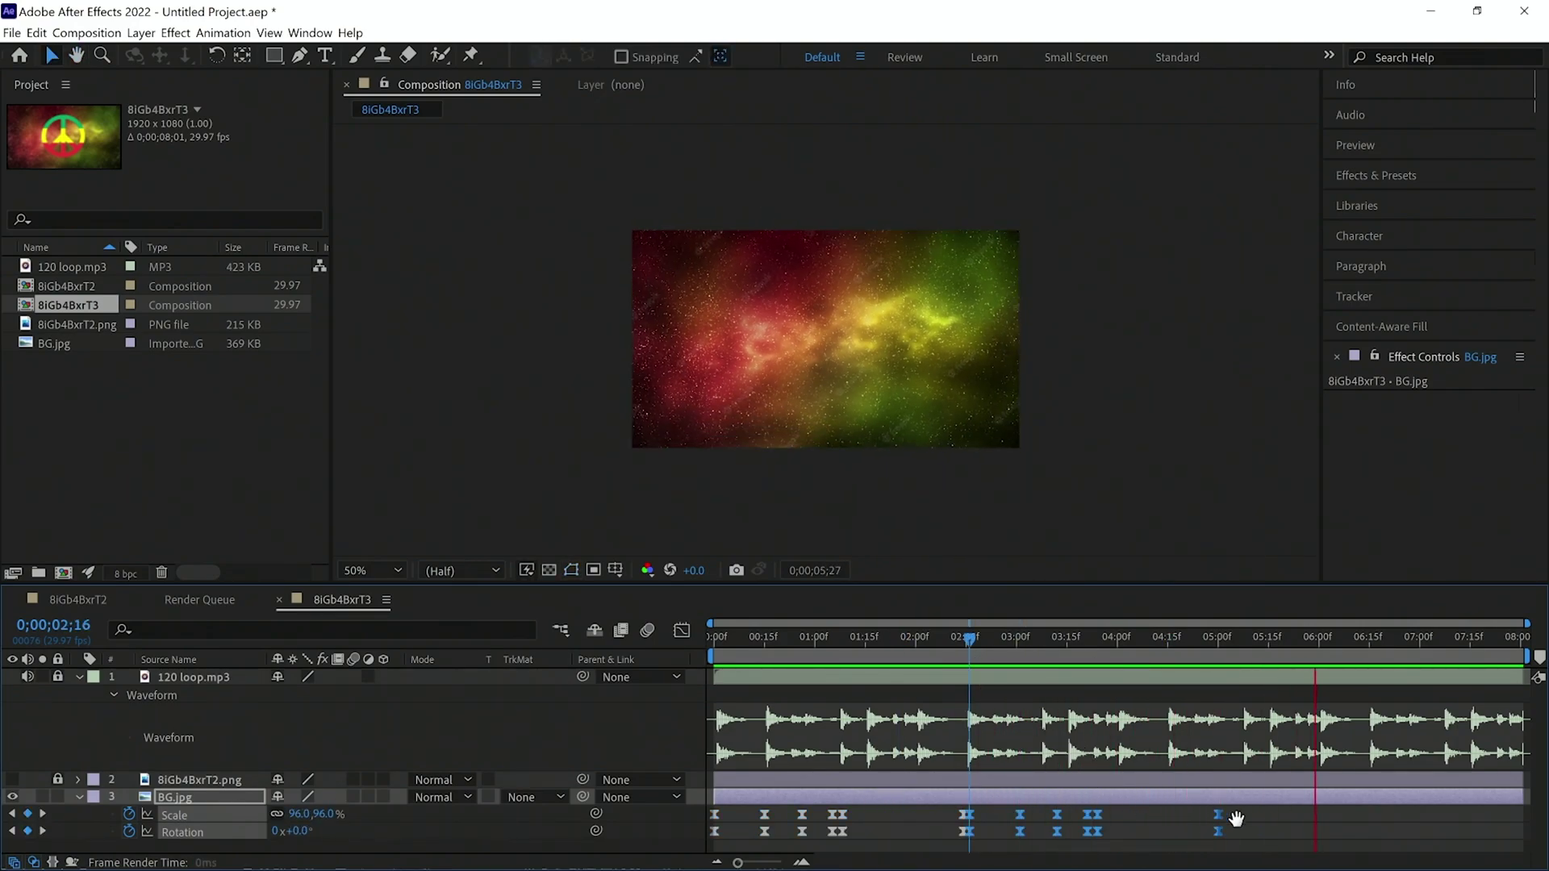
click(1249, 668)
key(ctrl+v)
key(space)
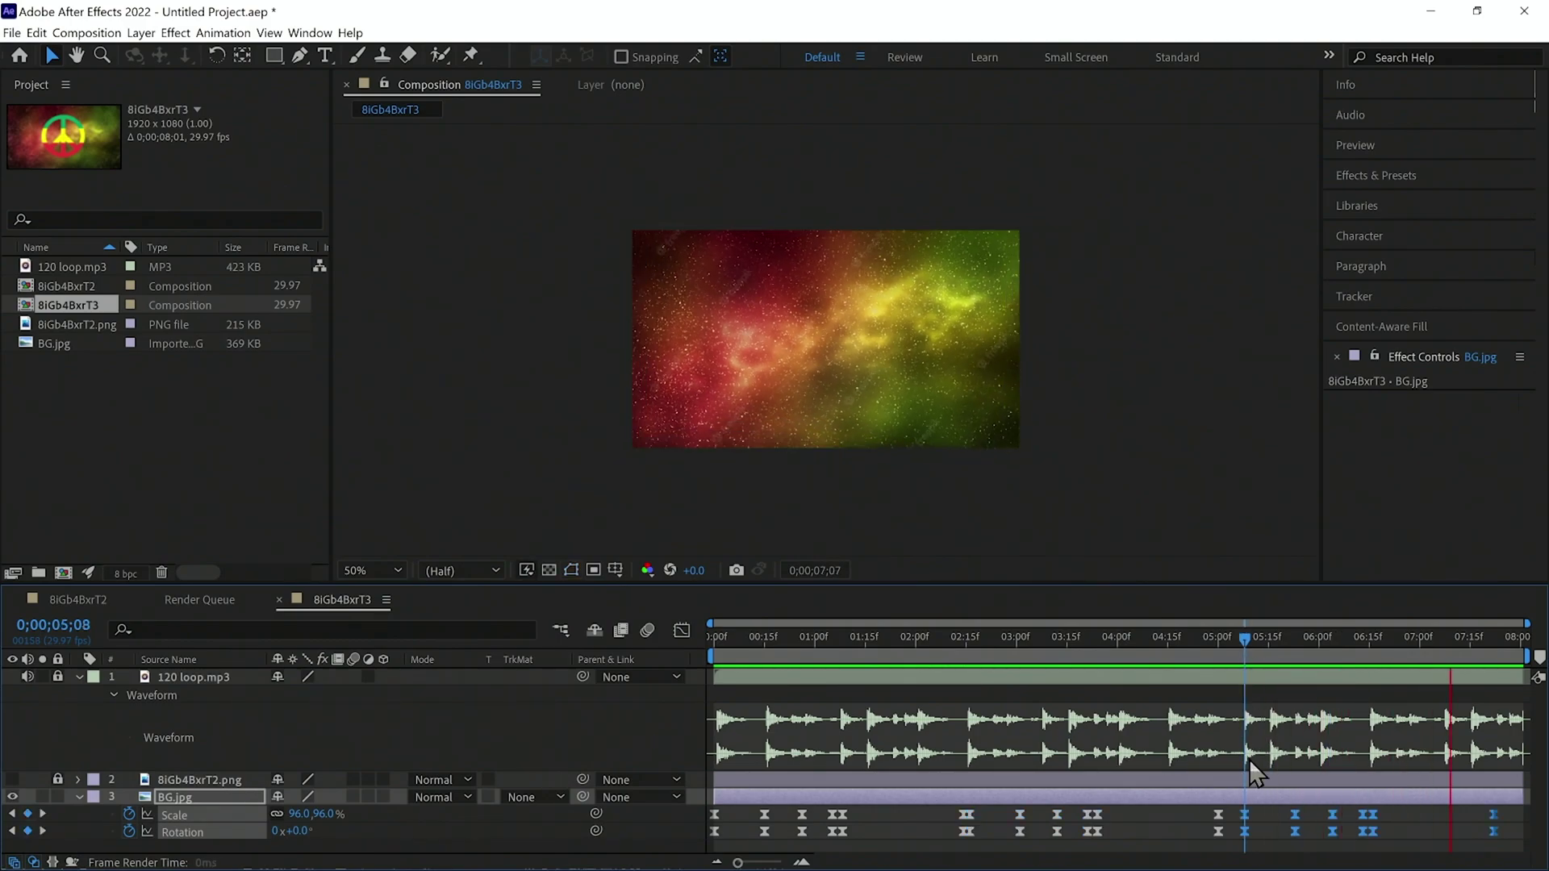
key(space)
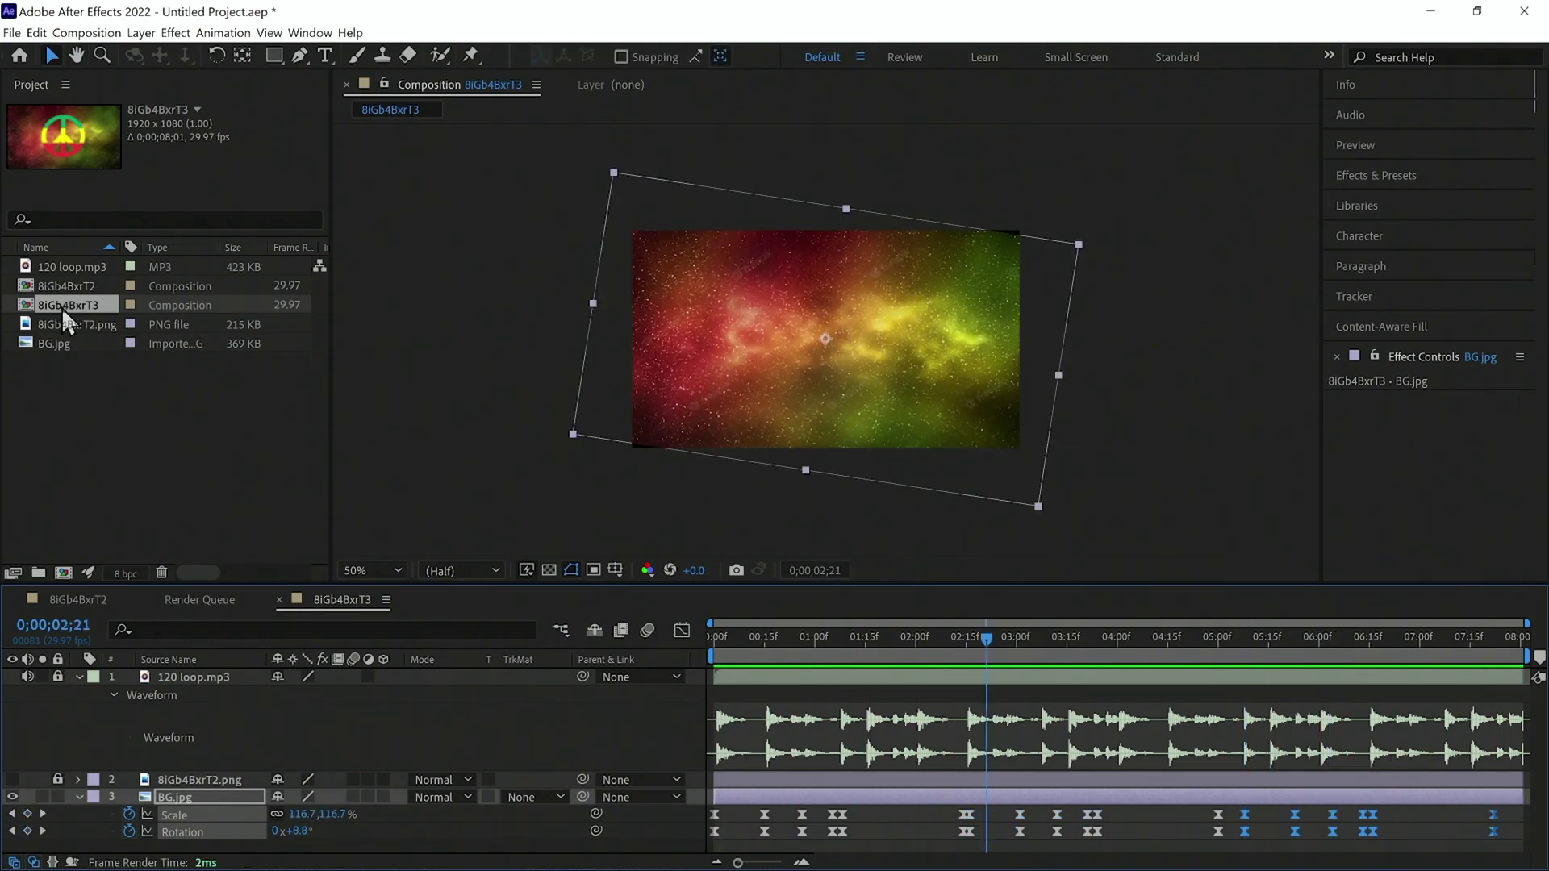
- Rename the background composition to BG in Composition Settings
right_click(61, 308)
right_click(449, 400)
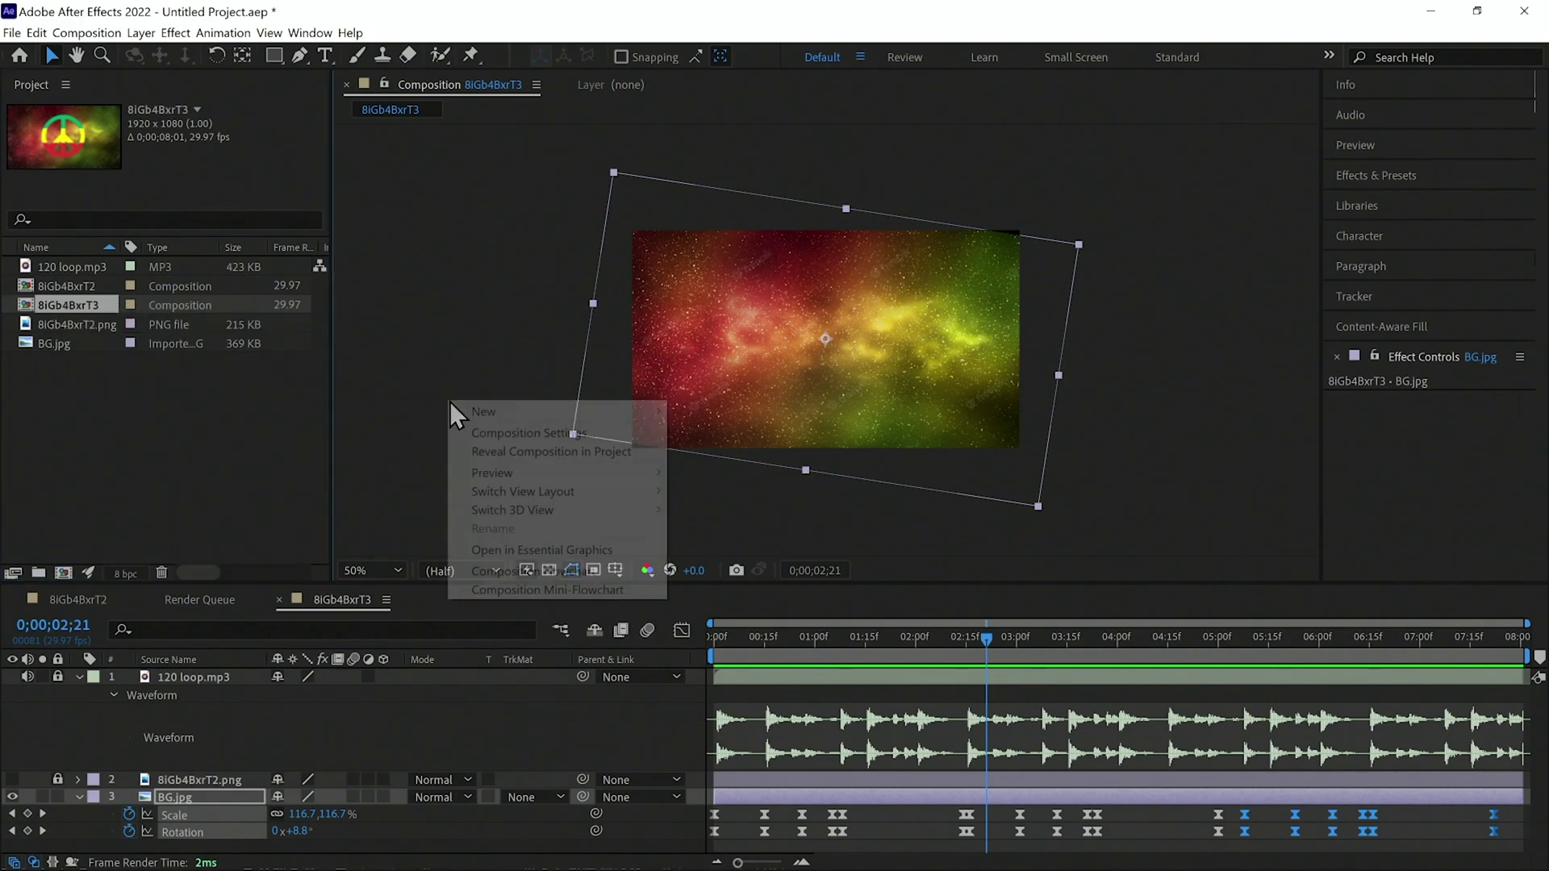
click(502, 437)
text(BG)
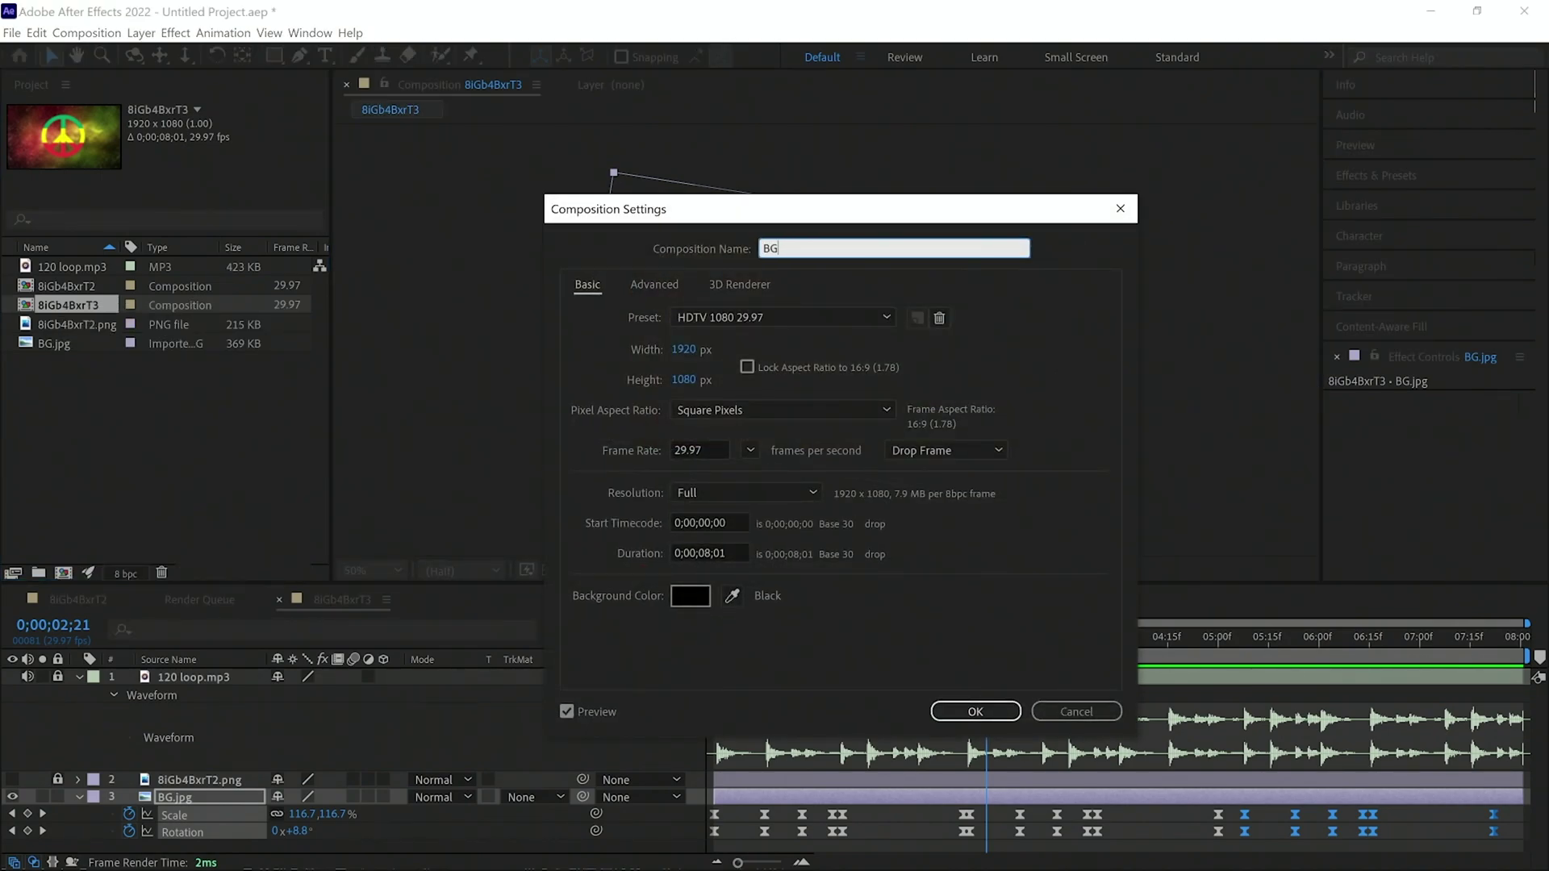
key(Return)
key(ctrl+k)
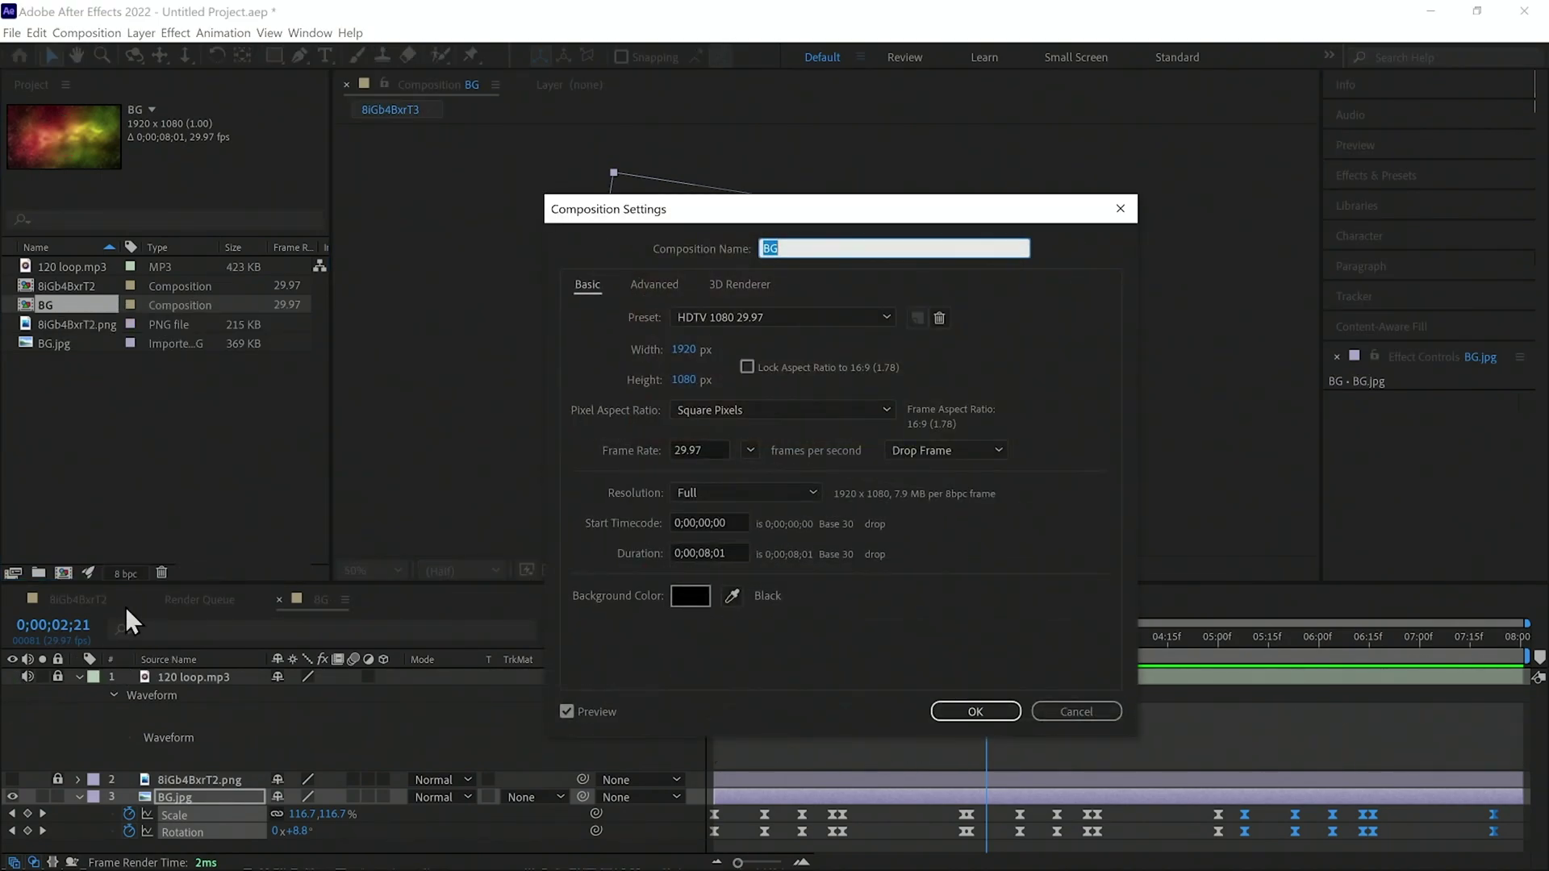
key(Return)
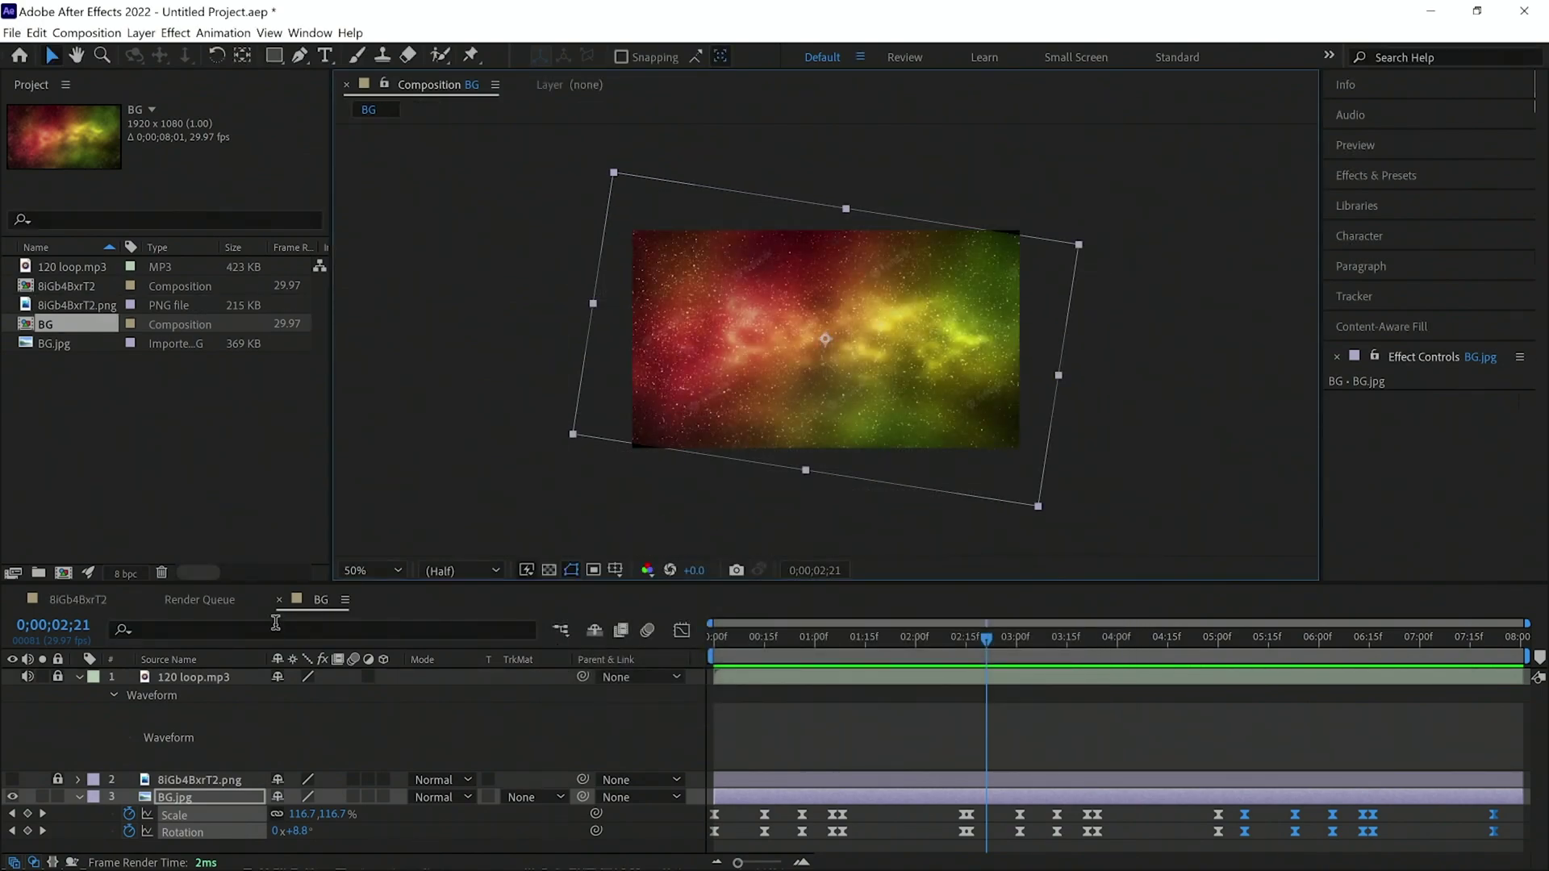
- Hide the BG.jpg layer in the peace-sign comp and send the queue to Media Encoder
click(77, 600)
drag(848, 649, 893, 654)
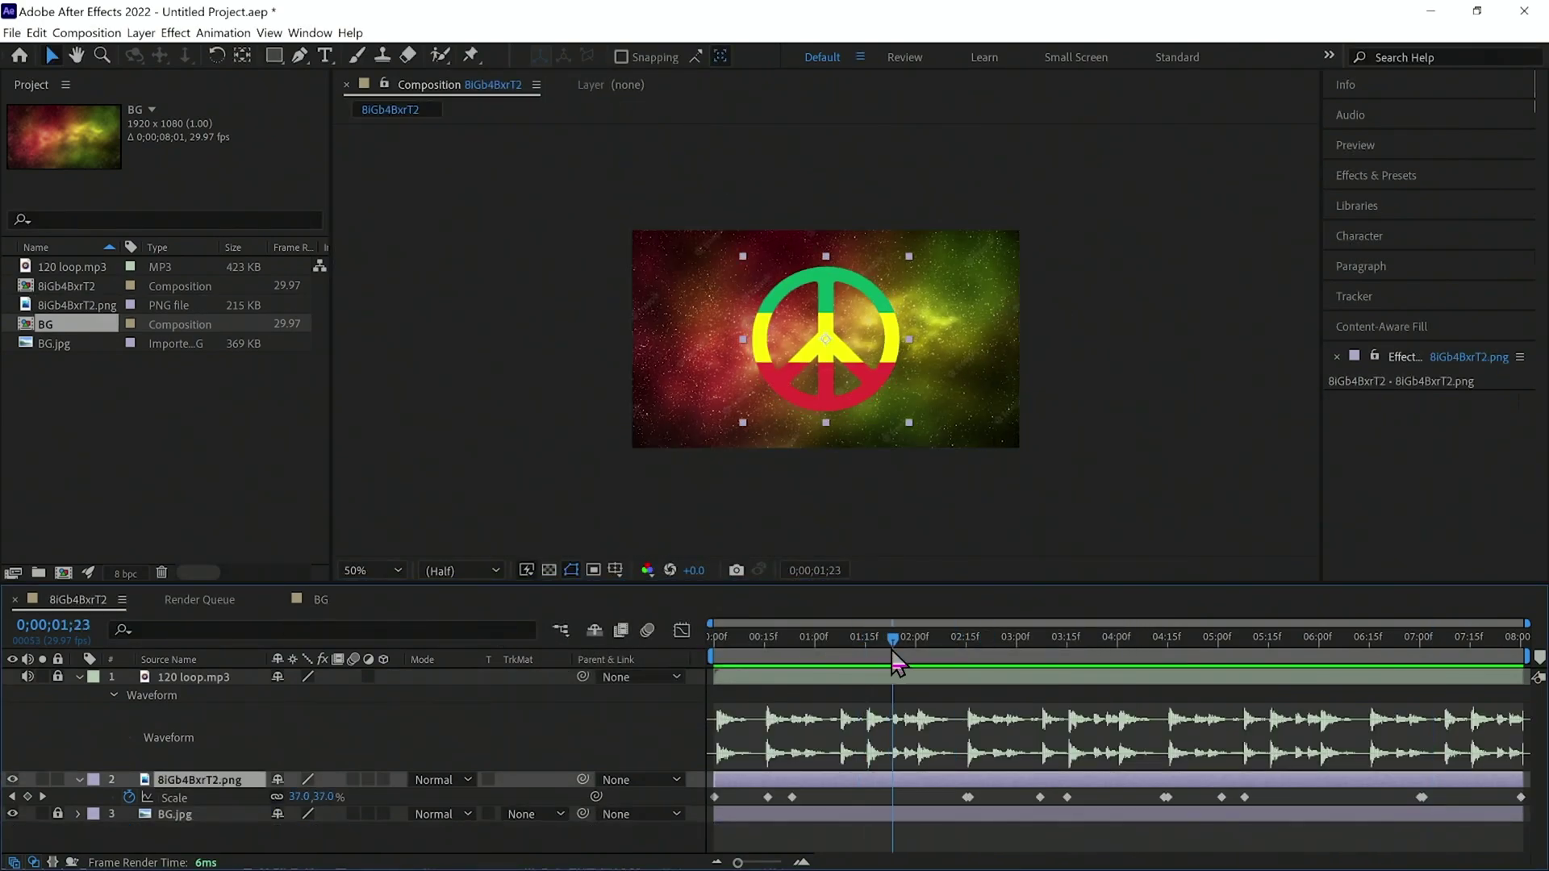
click(13, 815)
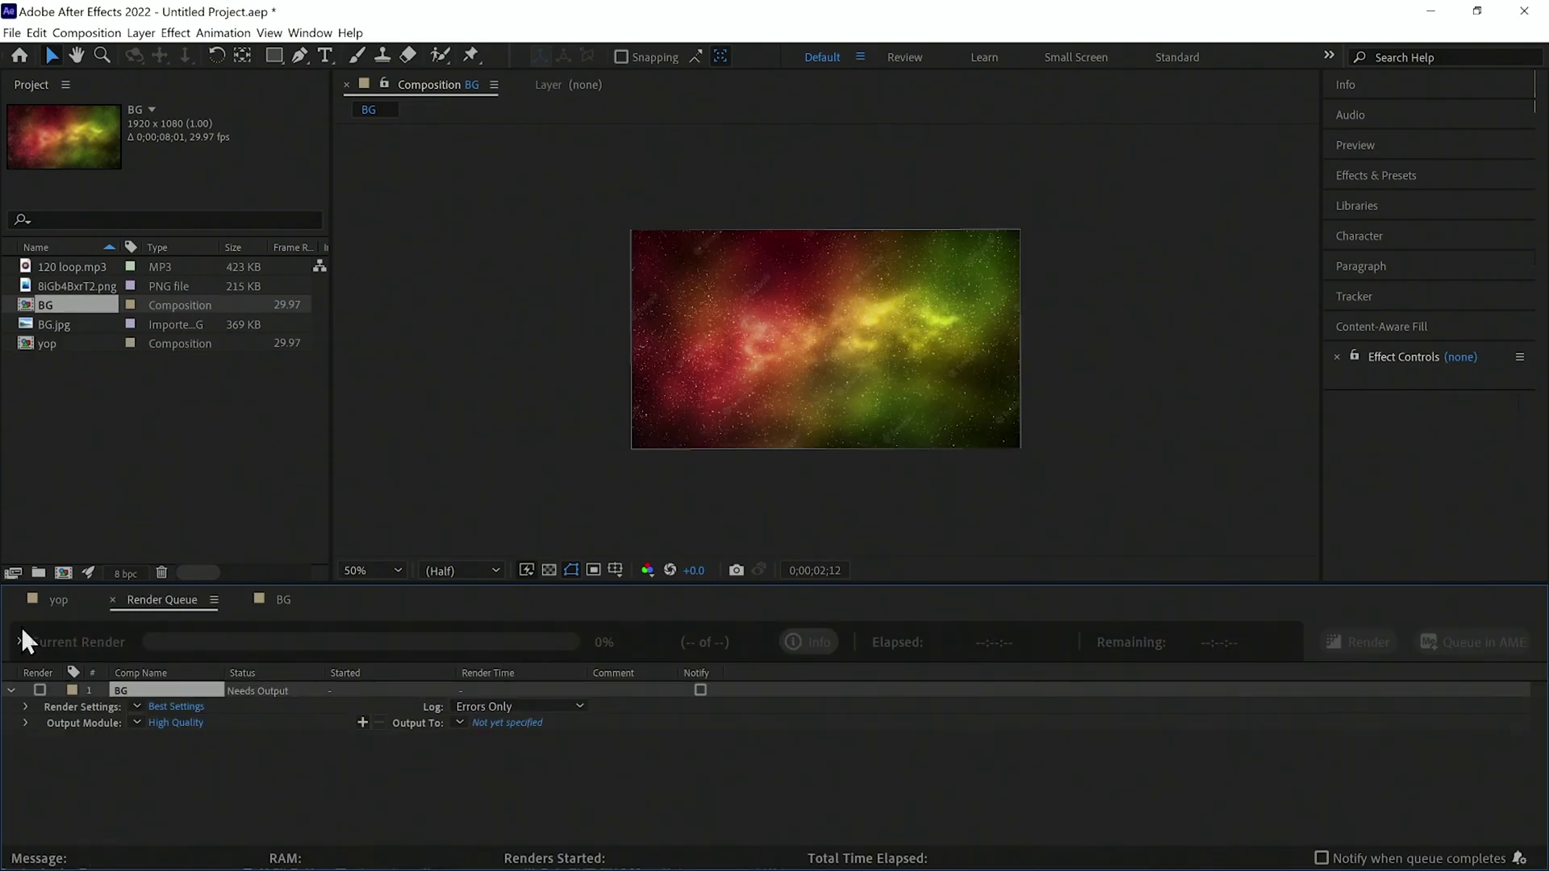
click(58, 600)
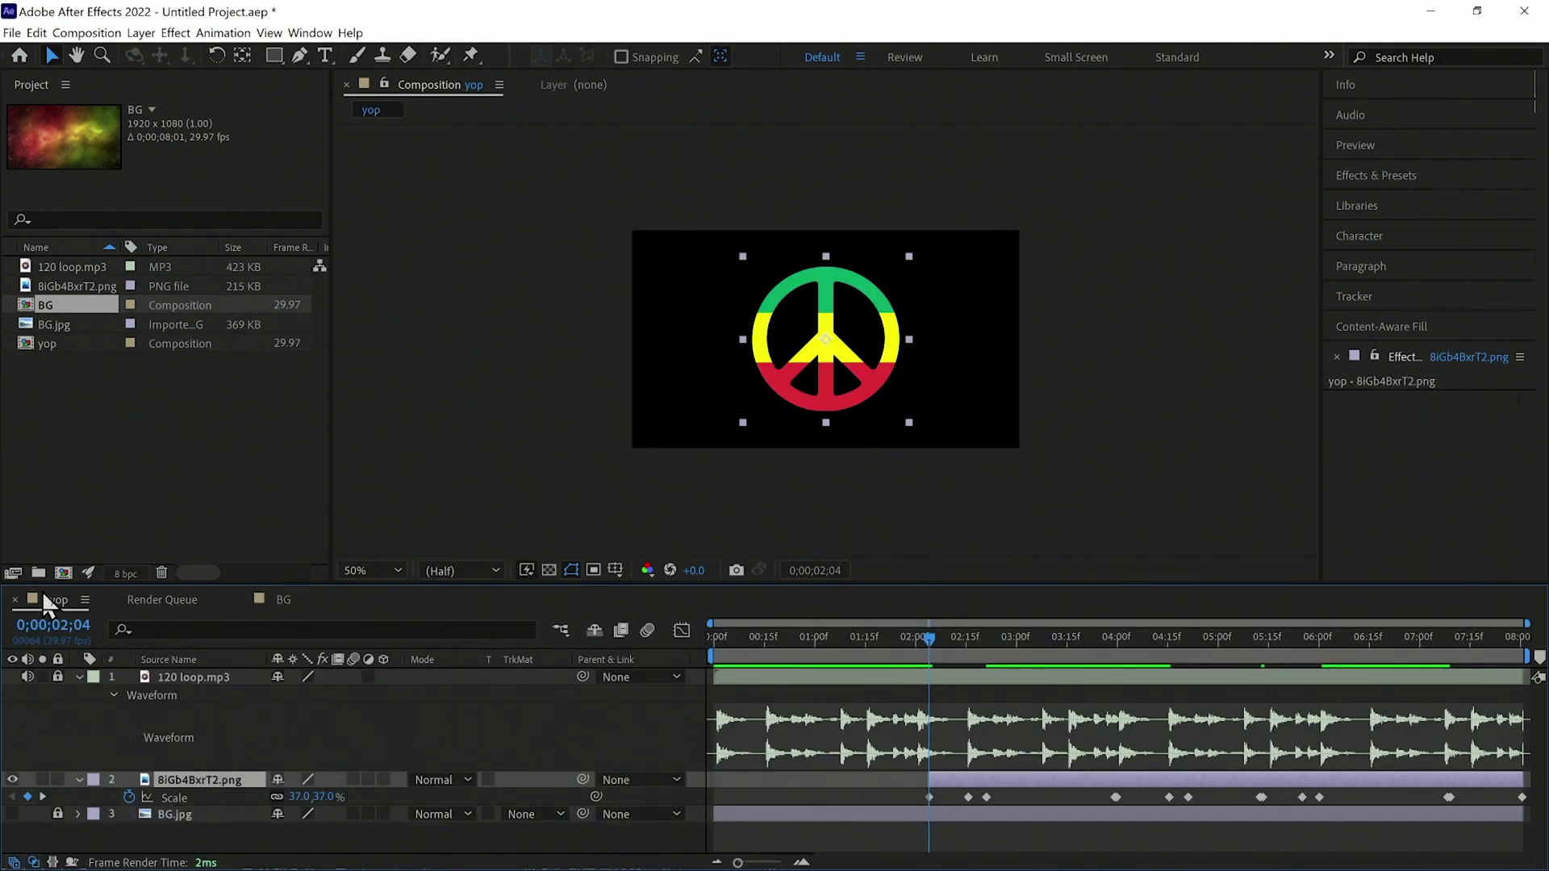
key(ctrl+m)
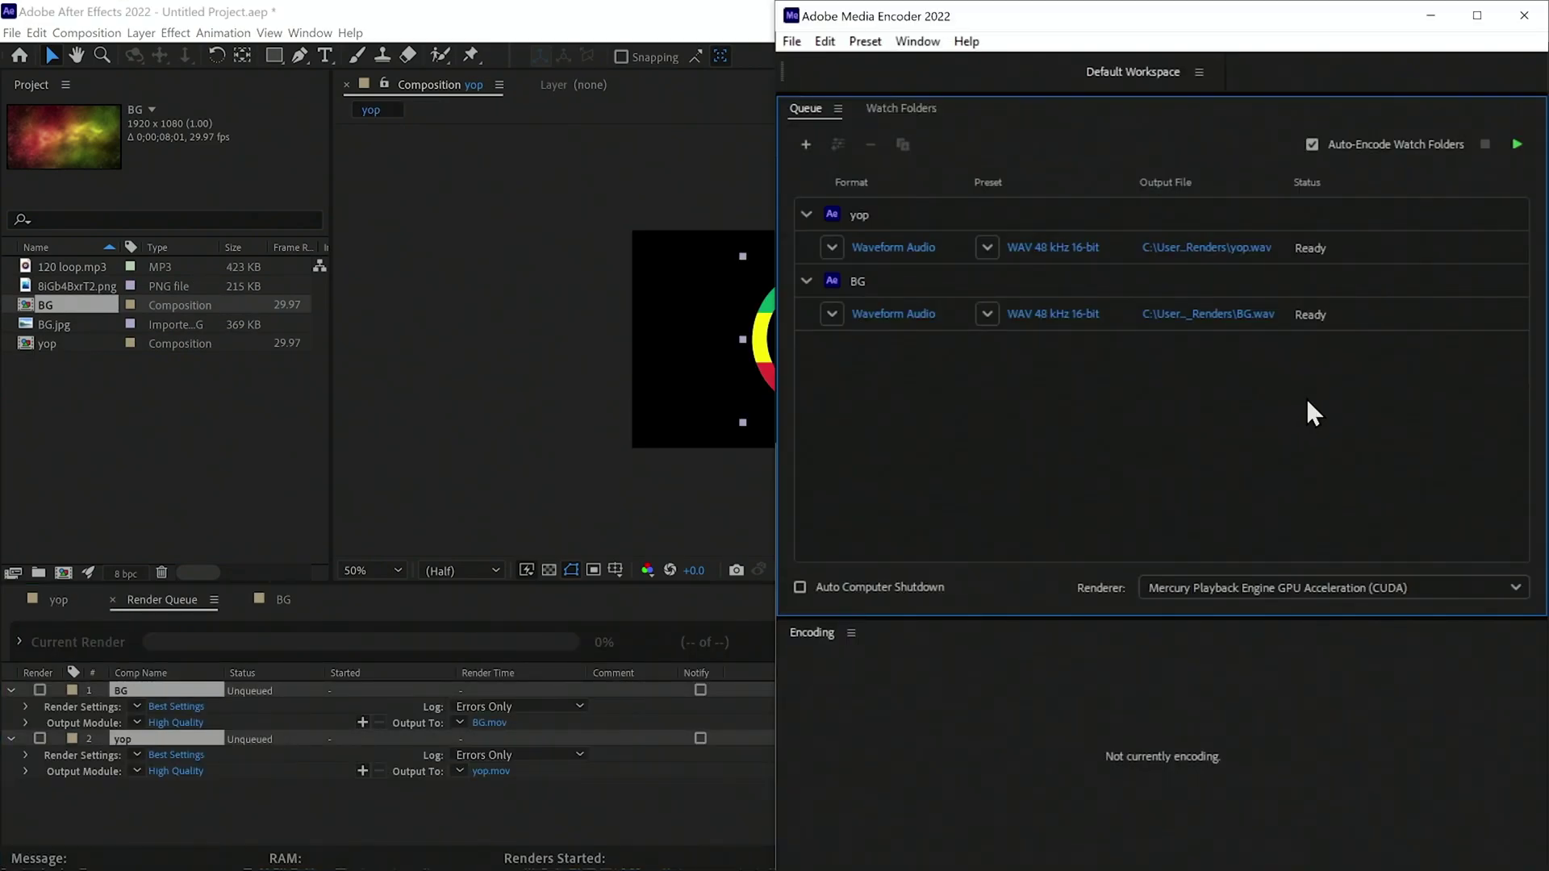
- Set both queued items' output format to DXV 3
key(ctrl+a)
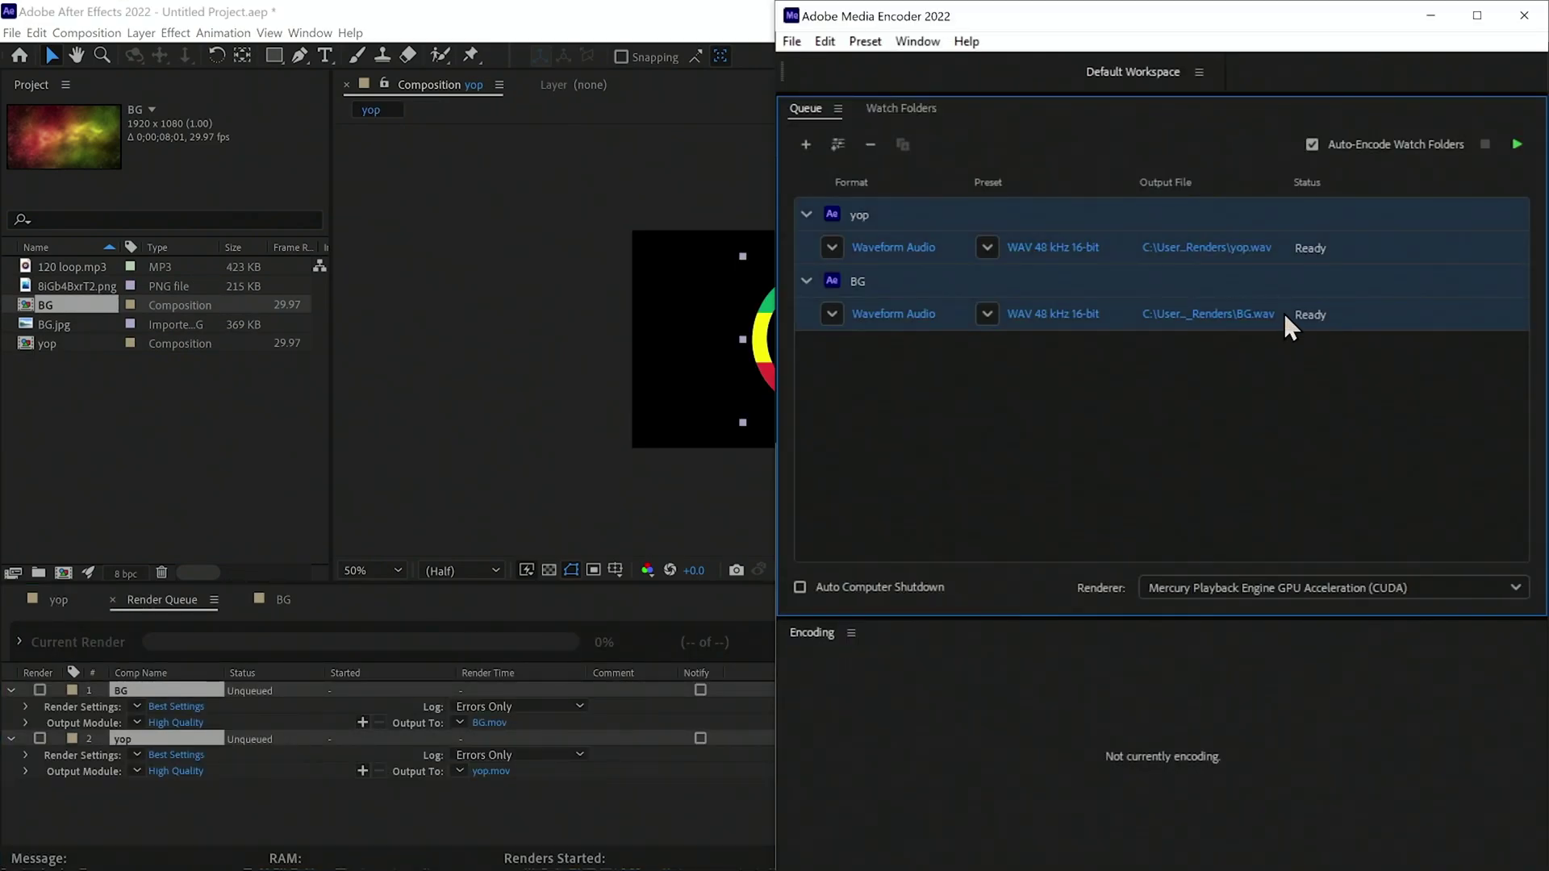
click(832, 314)
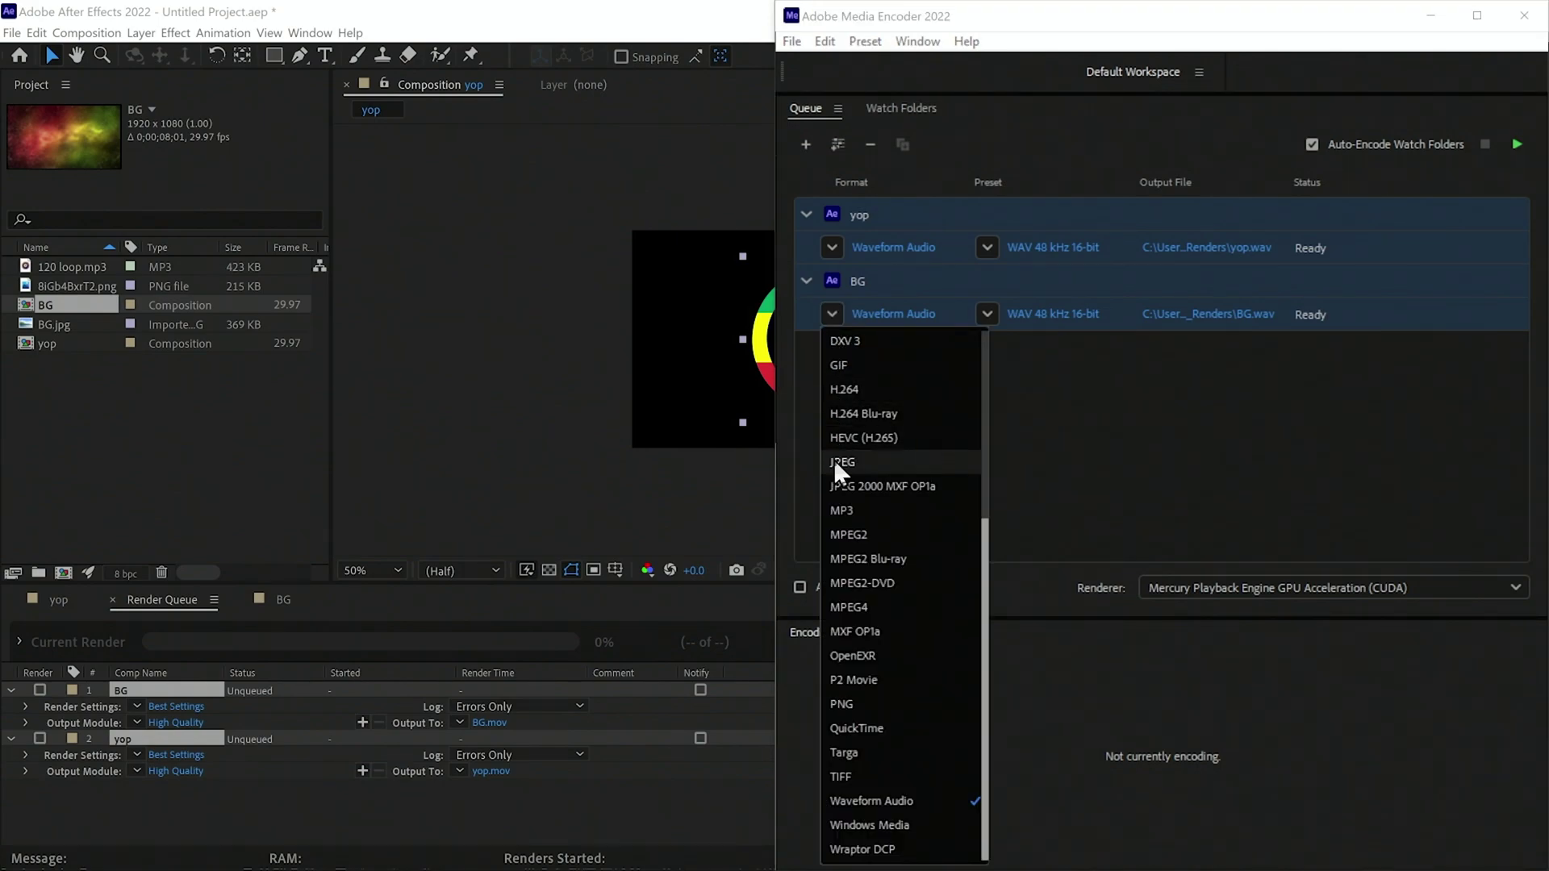
click(857, 347)
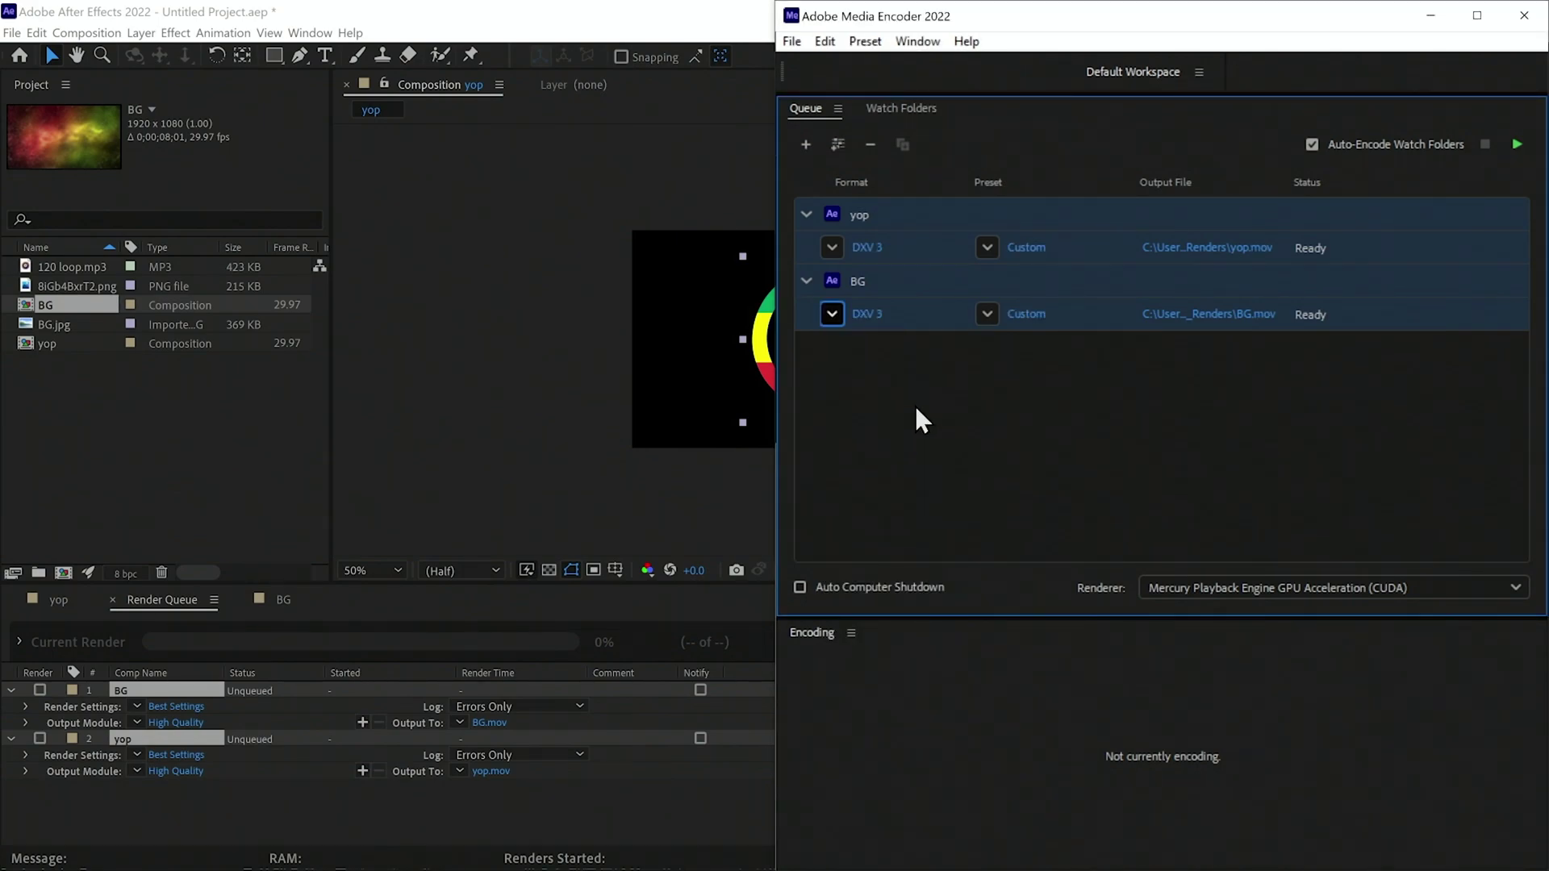
- Give yop Normal Quality, With Alpha compression, encode the queue, and open the _Renders folder
click(839, 244)
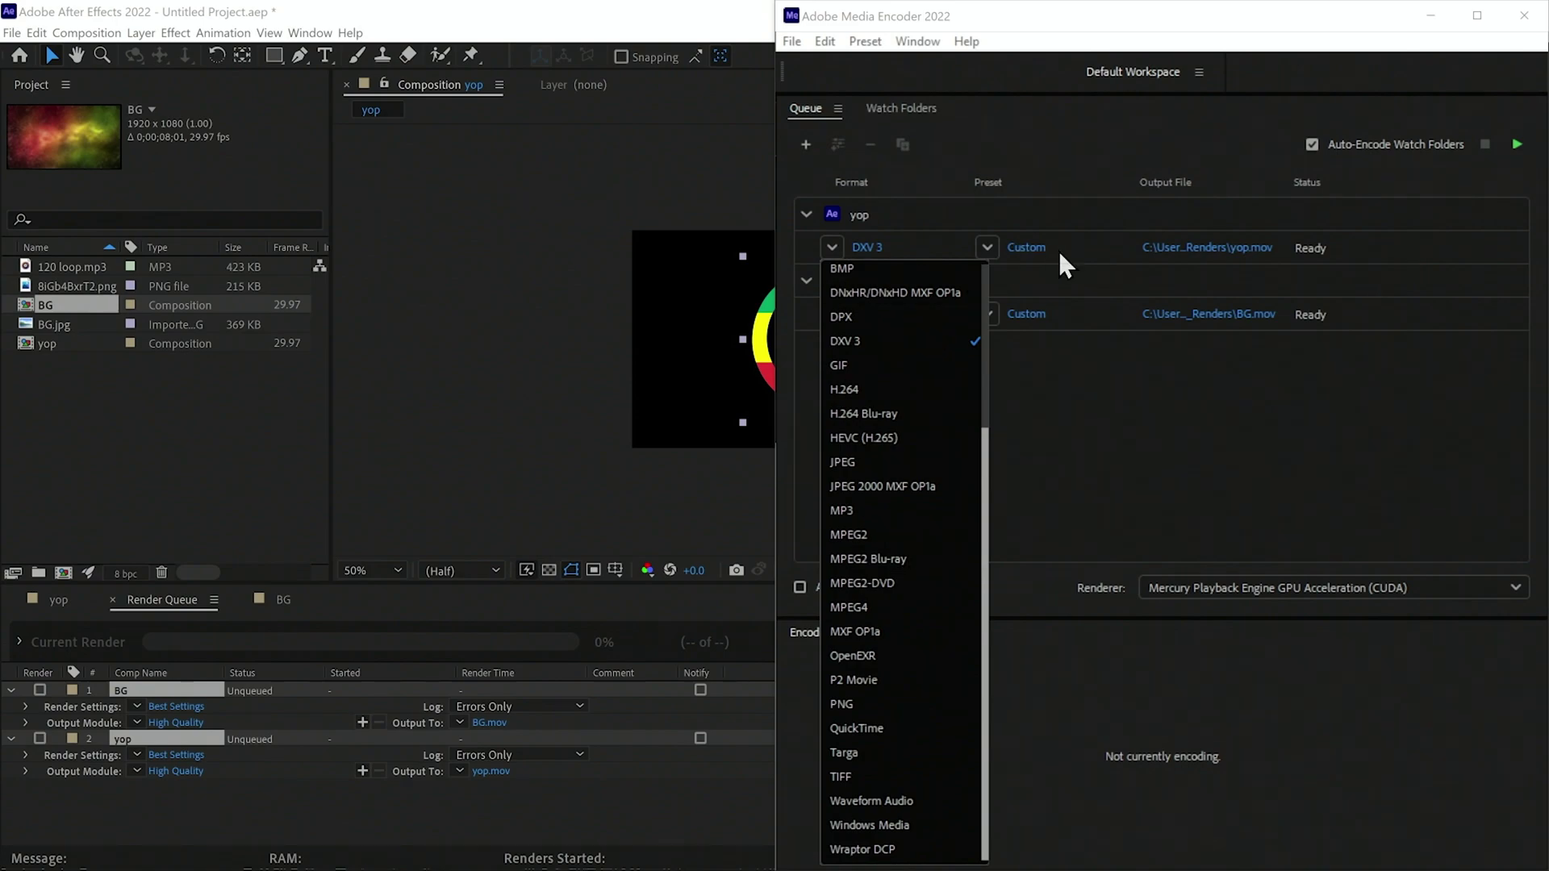
click(871, 257)
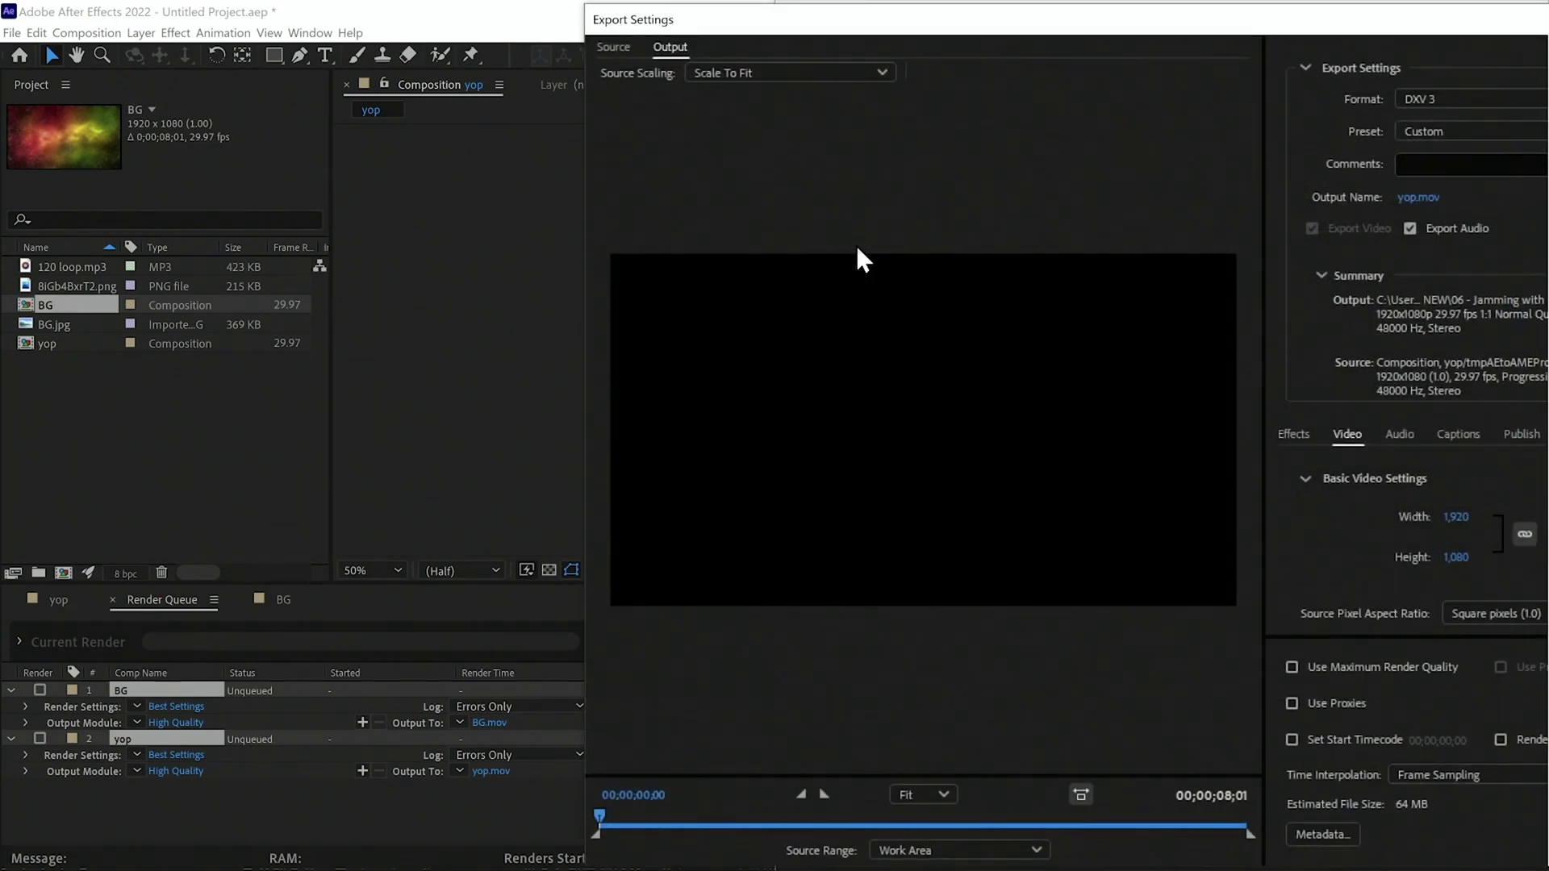
click(876, 825)
drag(1331, 17, 1138, 15)
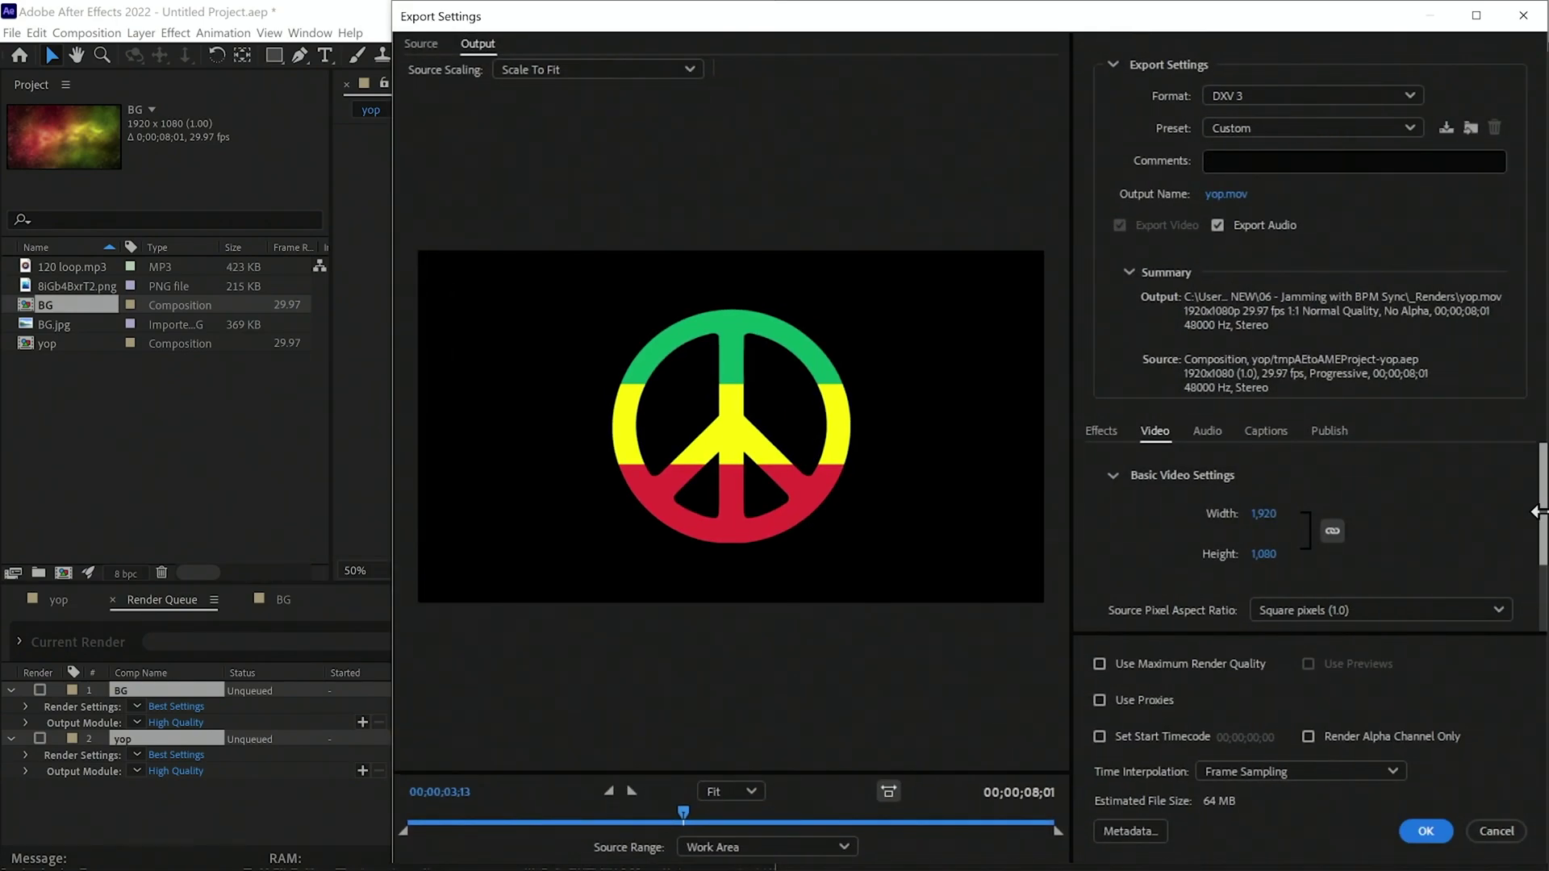
scroll(1291, 565, down, 3)
scroll(1323, 581, down, 1)
click(1323, 588)
click(1314, 643)
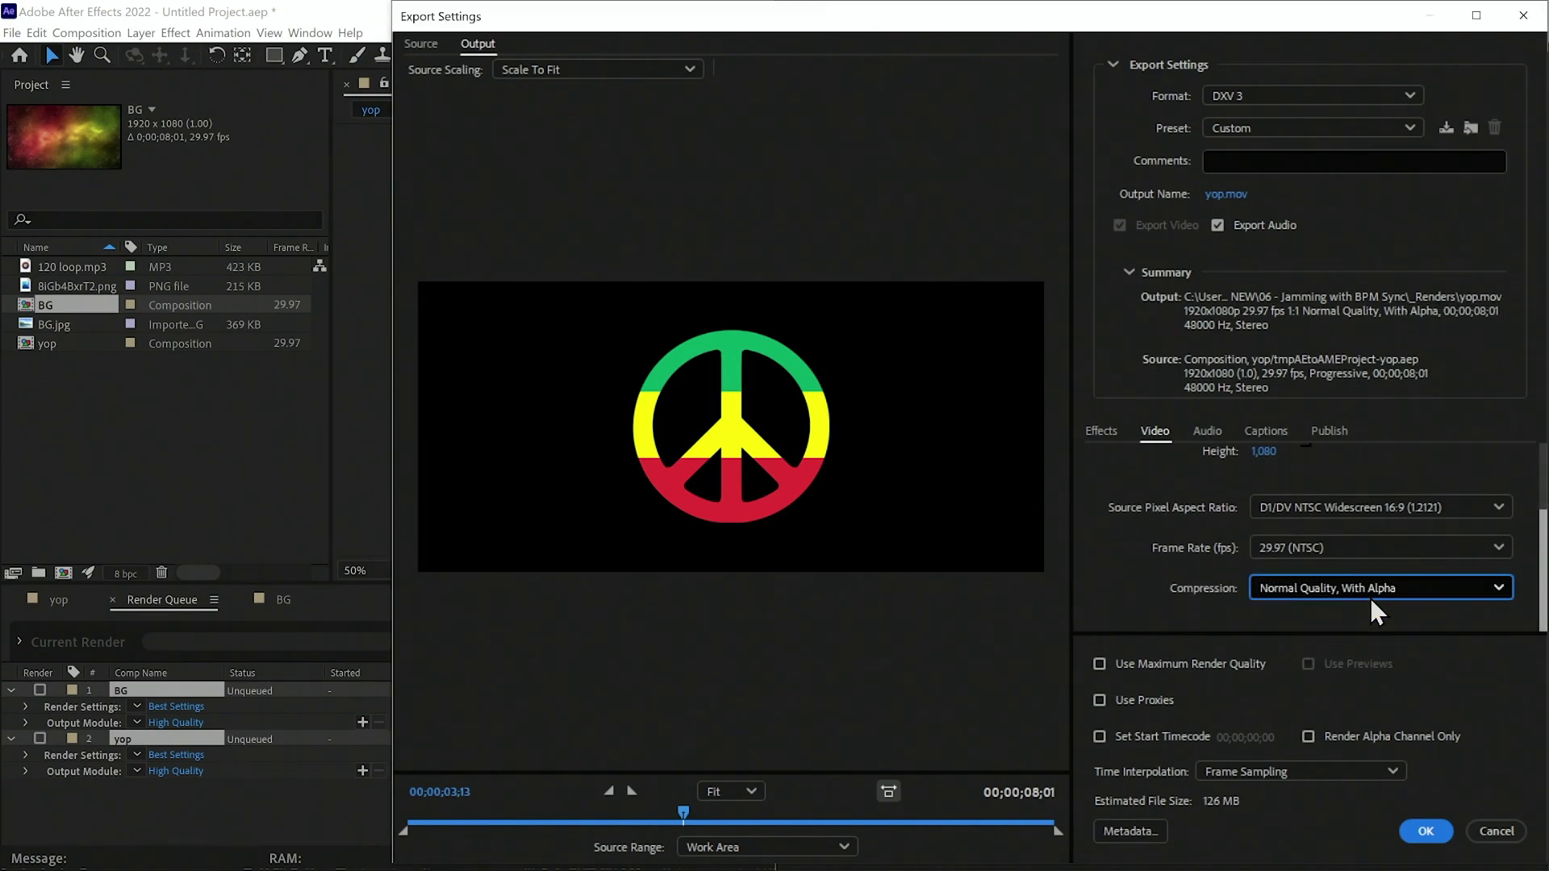
click(1426, 831)
click(1515, 144)
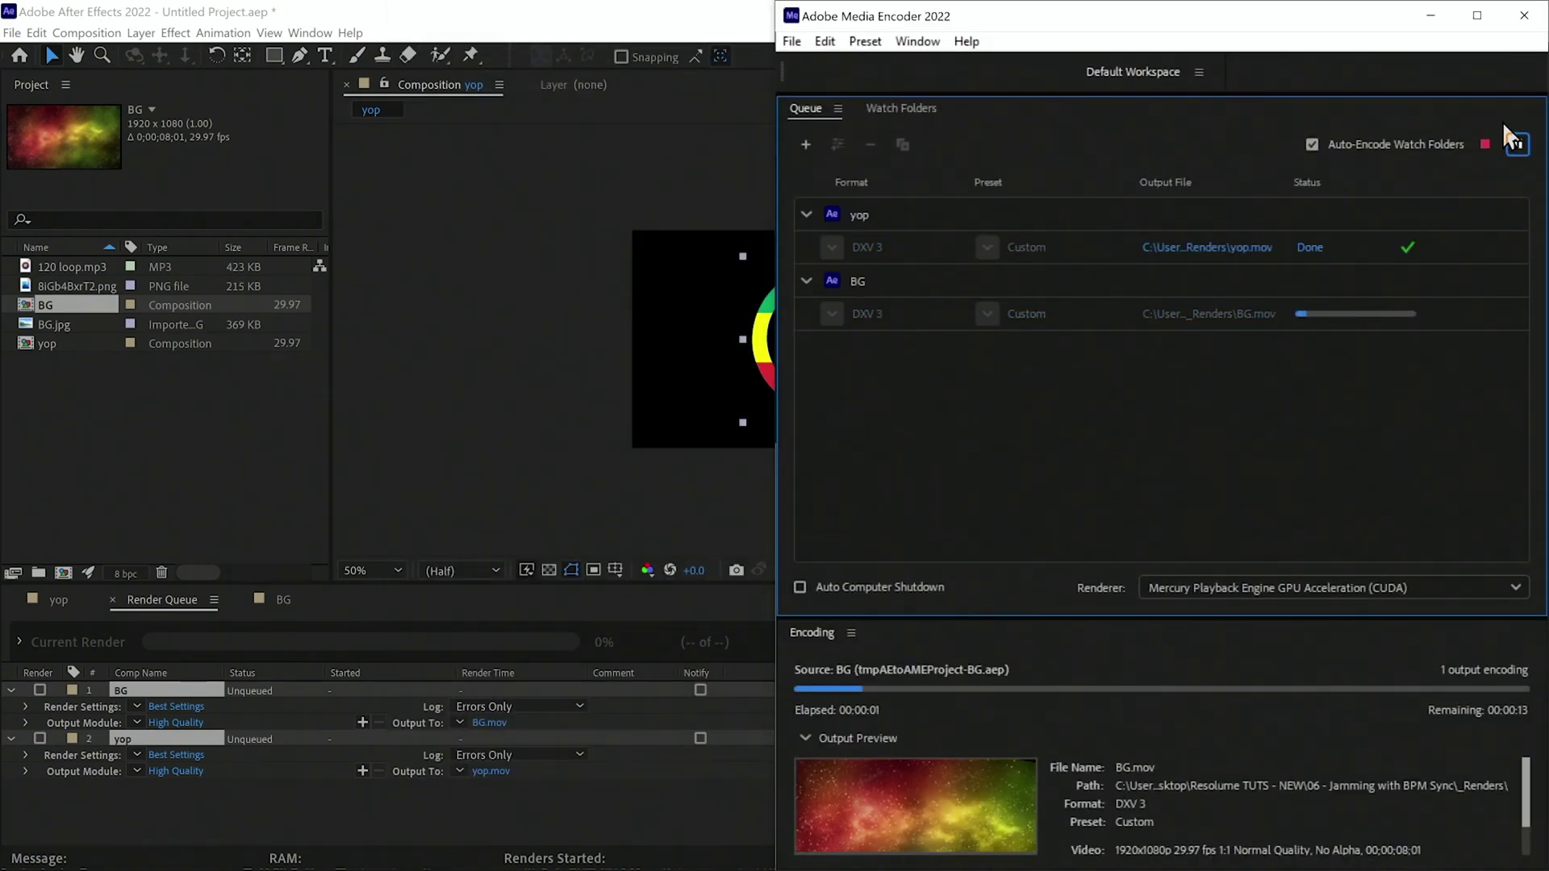
click(1237, 312)
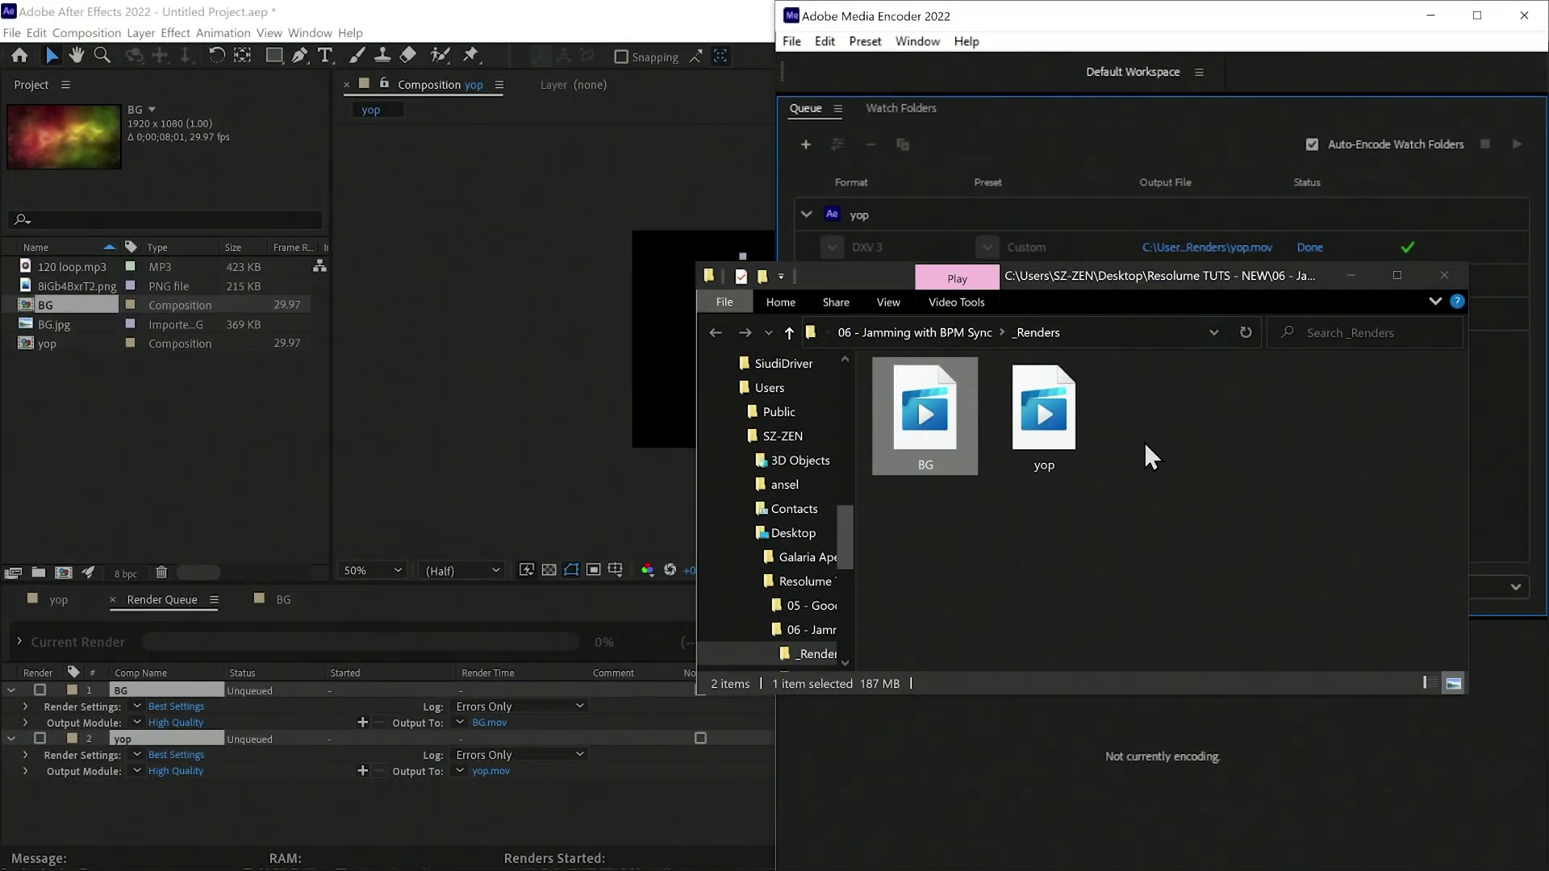
- Drag the rendered BG and yop files from _Renders into Resolume's Layer 1
drag(1099, 533, 960, 448)
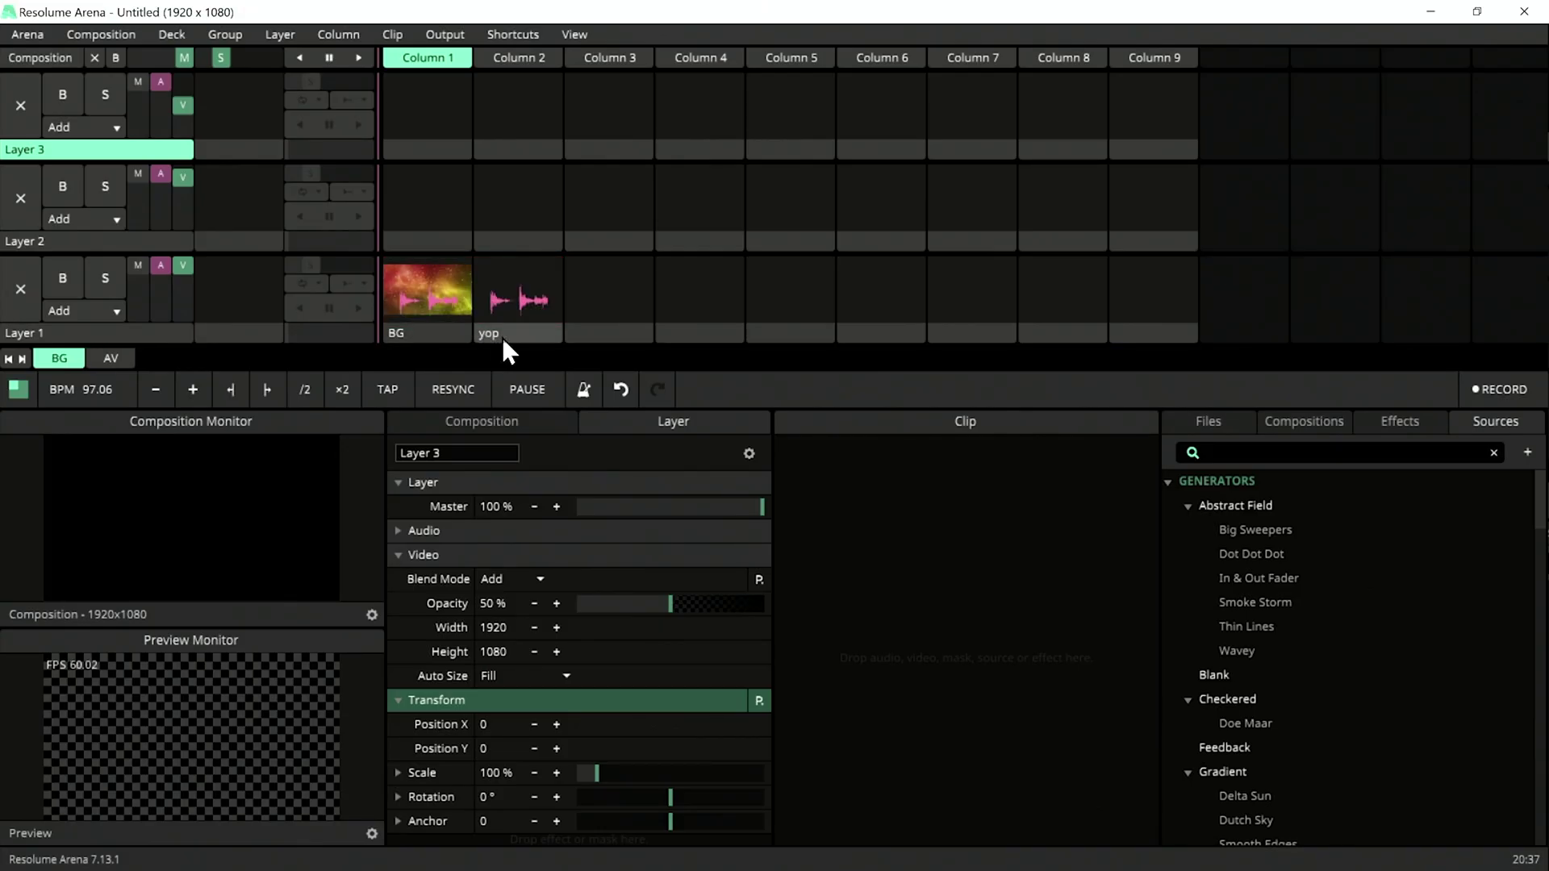
- Rename the yop clip to Top, move it up into Layer 2, and select the BG clip
click(503, 336)
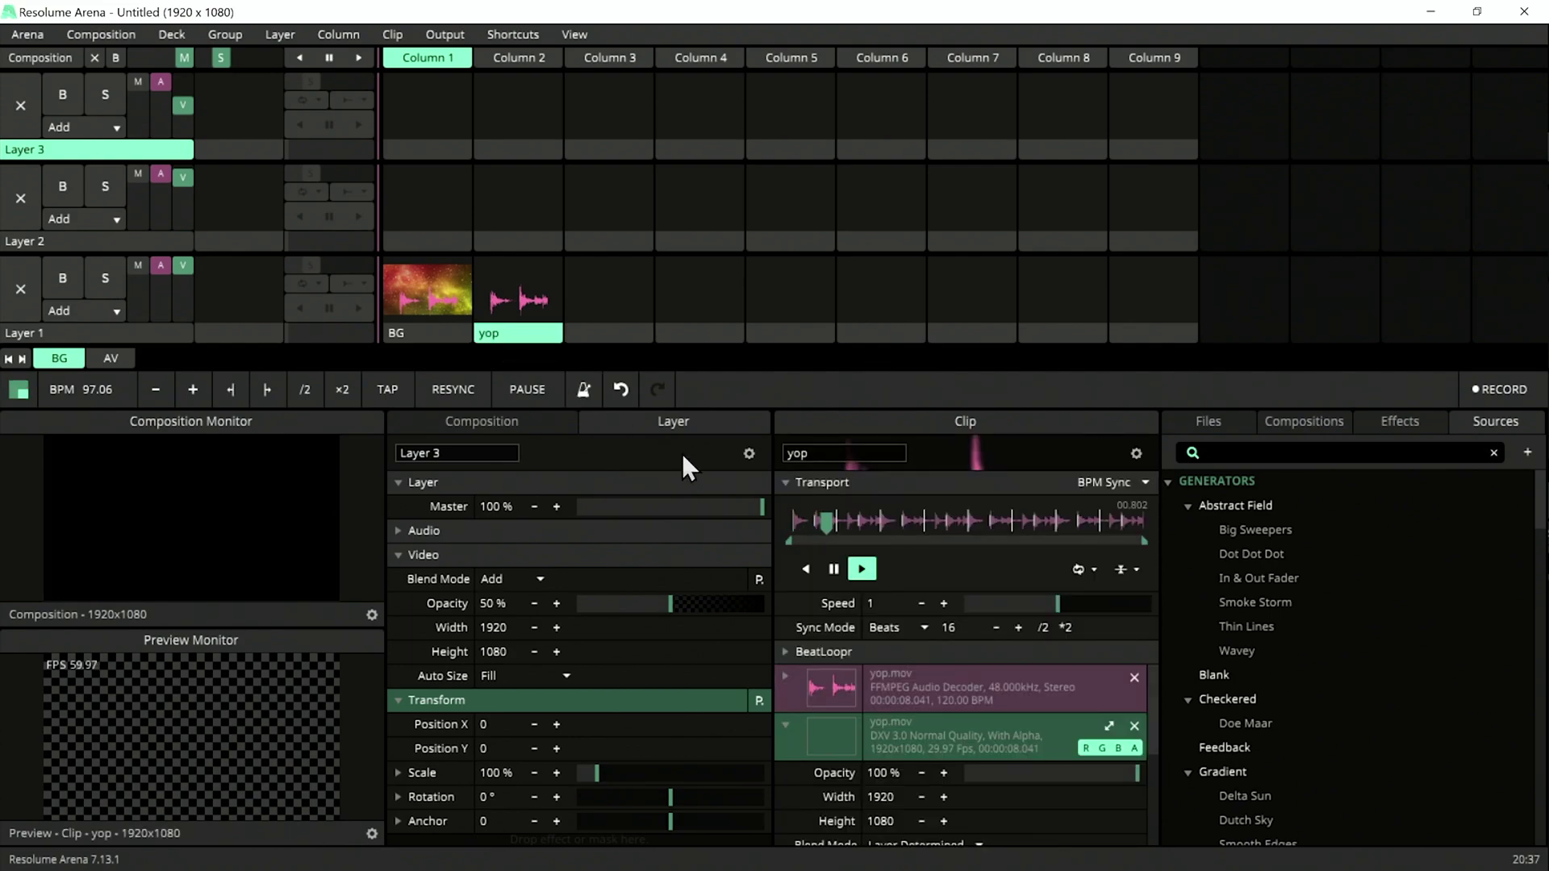
click(818, 452)
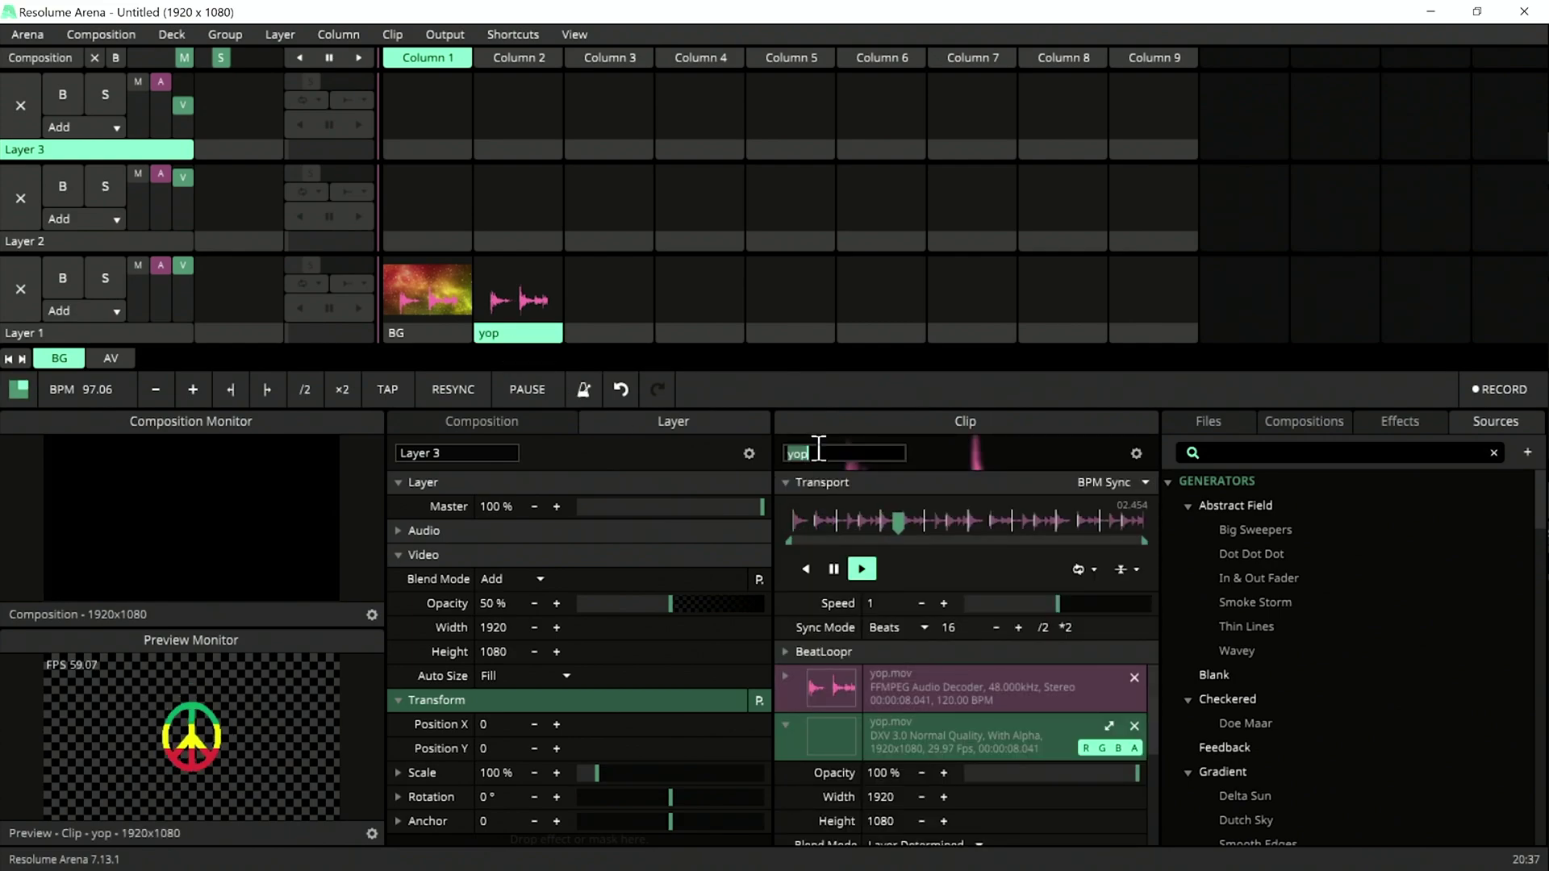
text(Top)
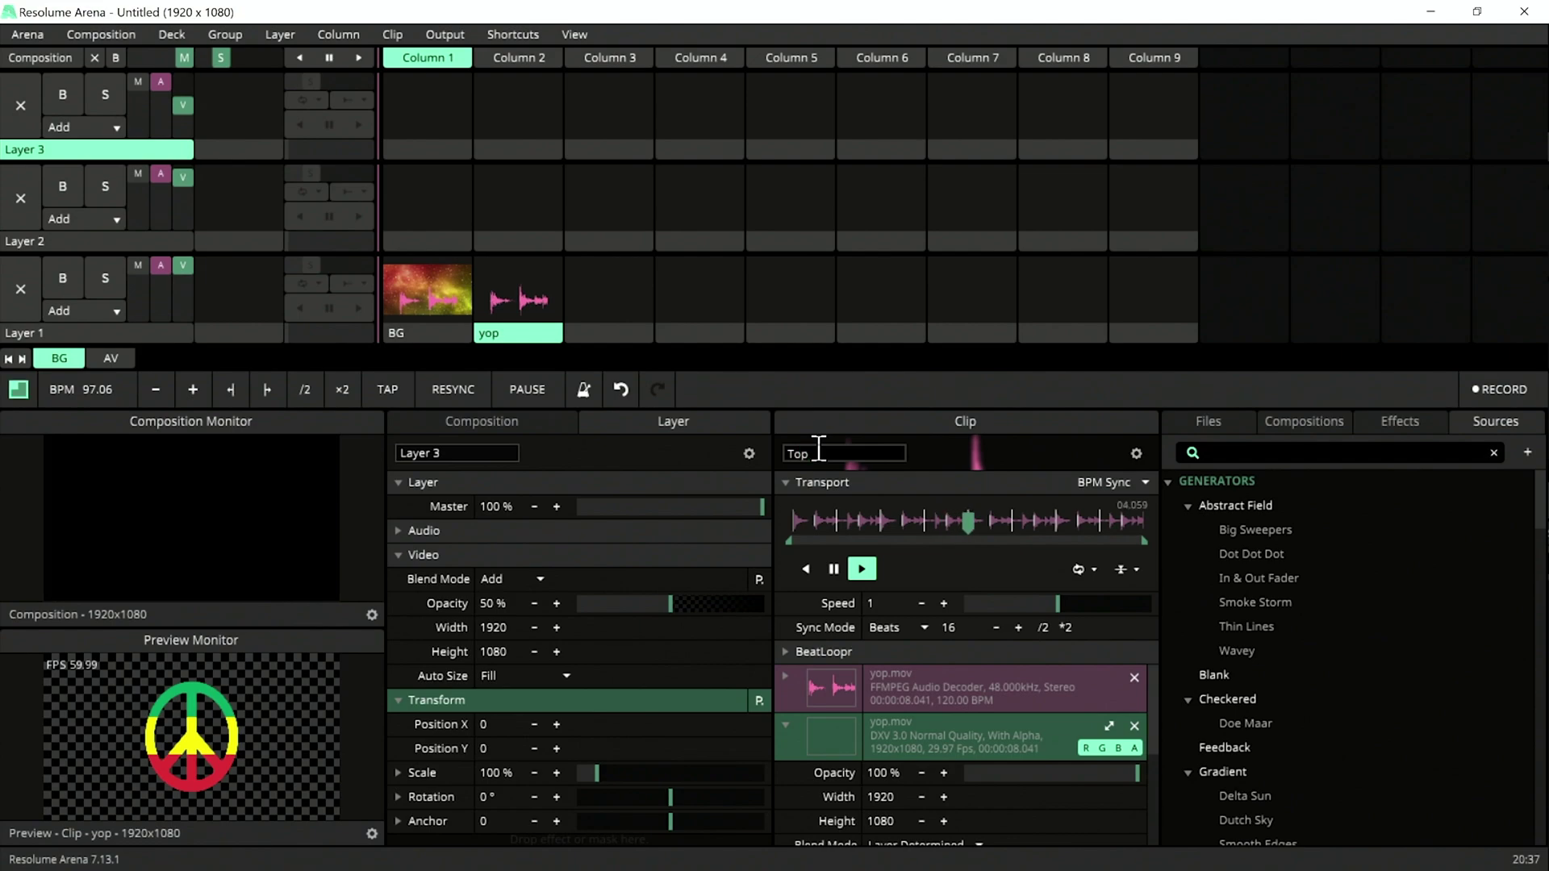
key(Return)
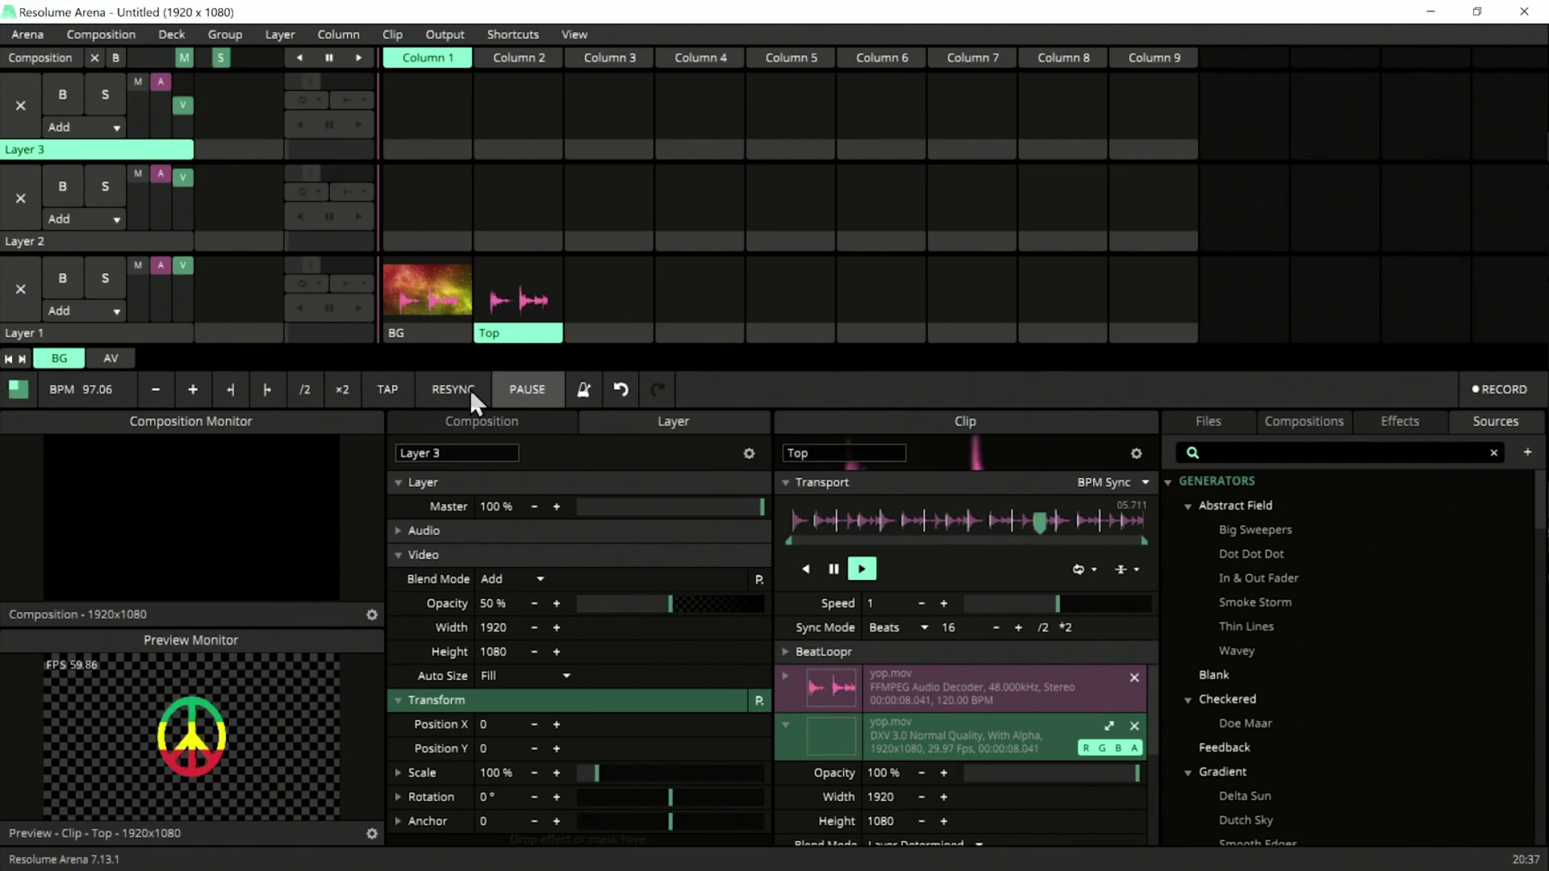
drag(542, 340, 533, 242)
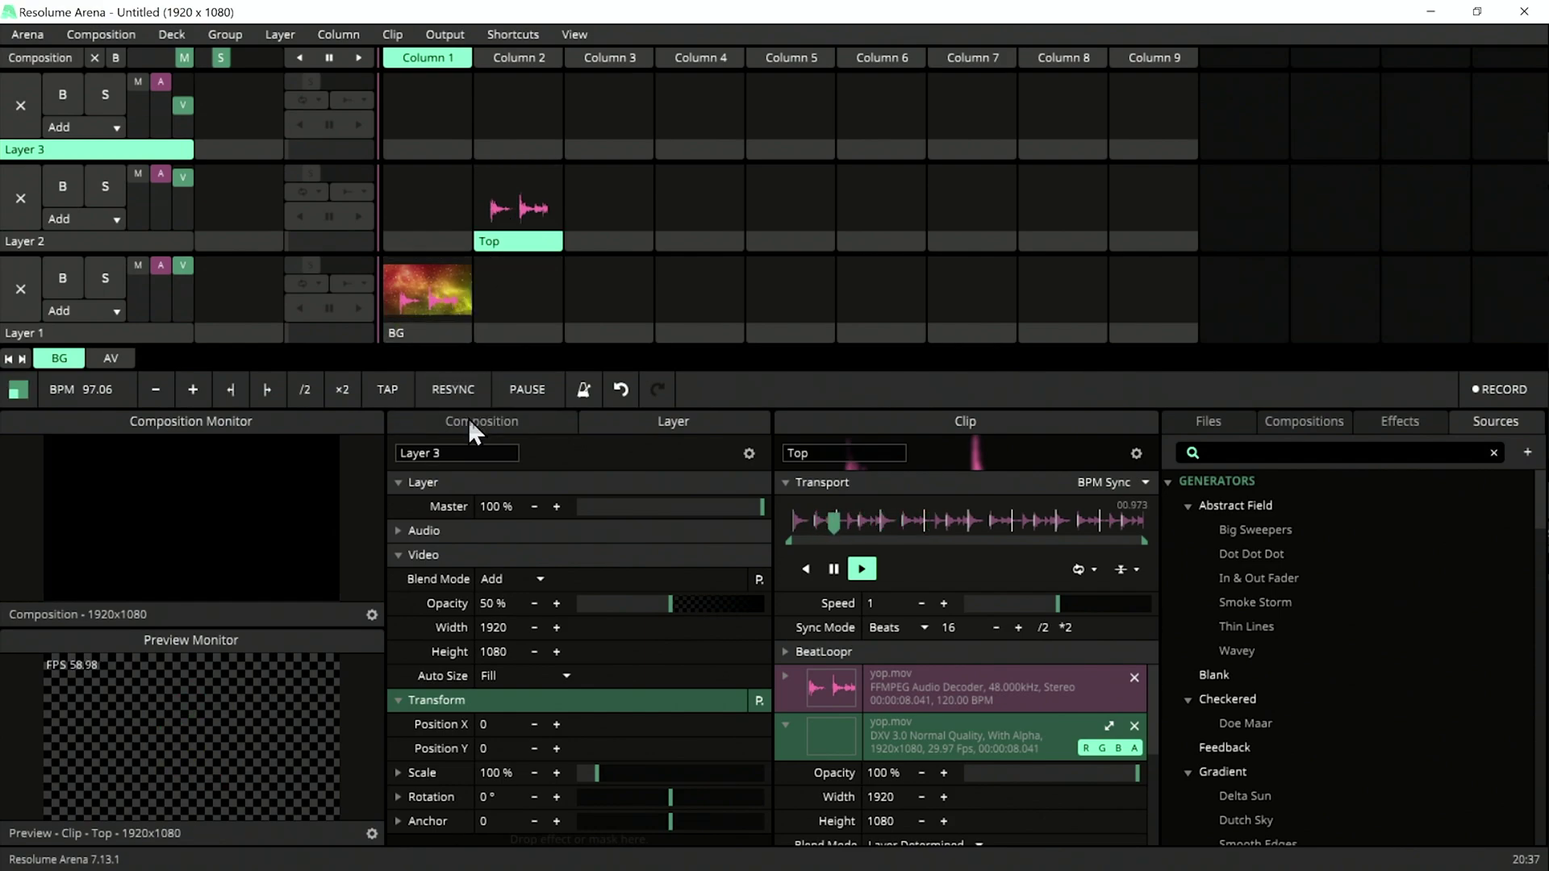
click(419, 292)
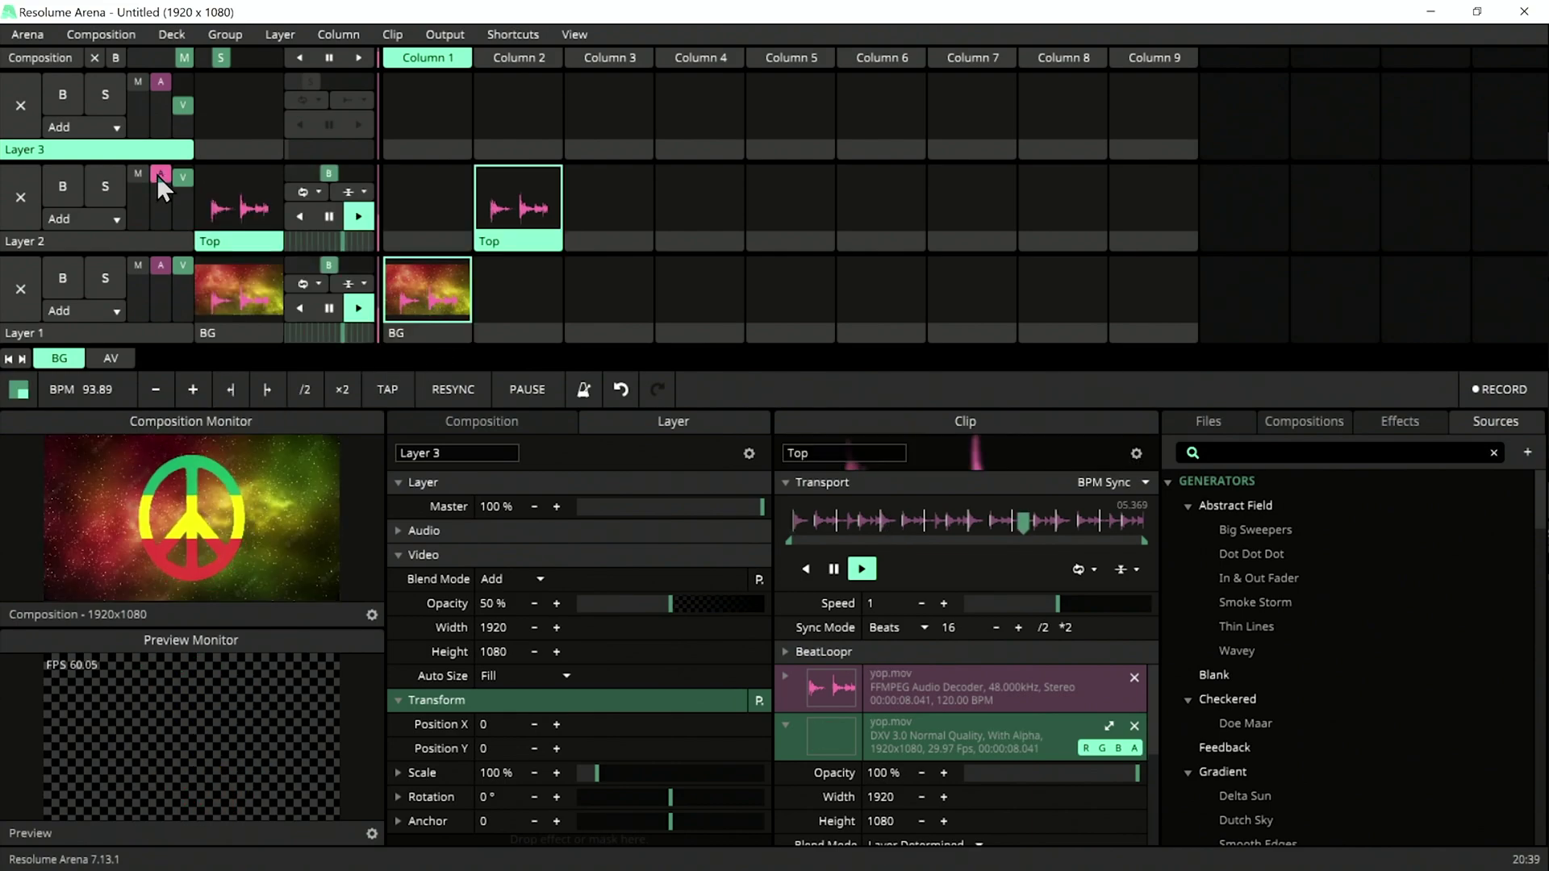
- Turn both layers' audio faders to zero and untick Show Audio Controls in the View menu
drag(156, 176, 160, 315)
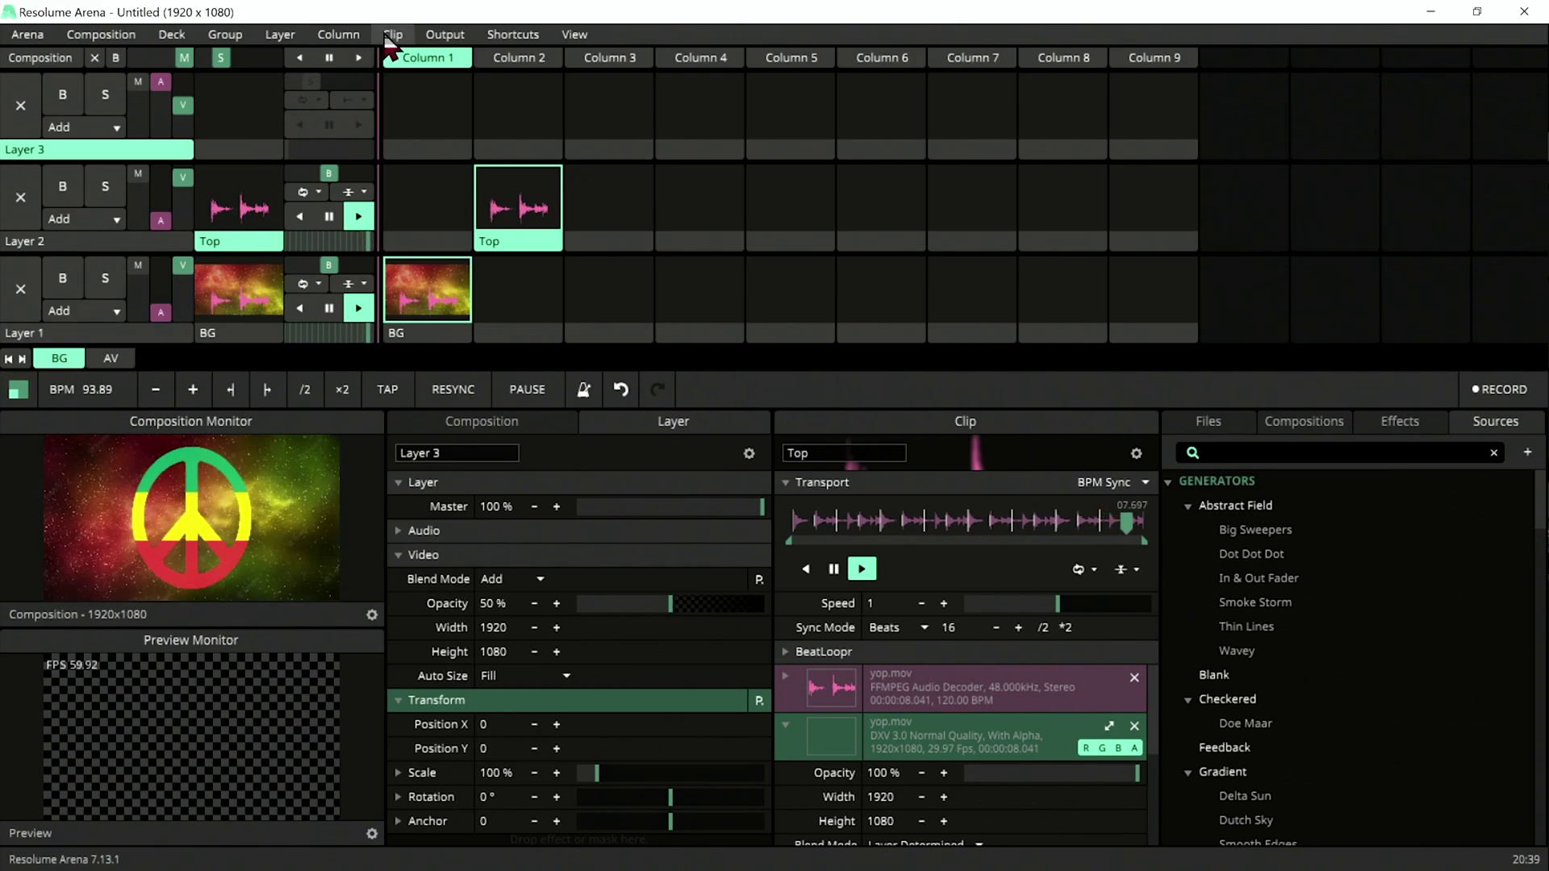
click(510, 37)
mouse_move(590, 40)
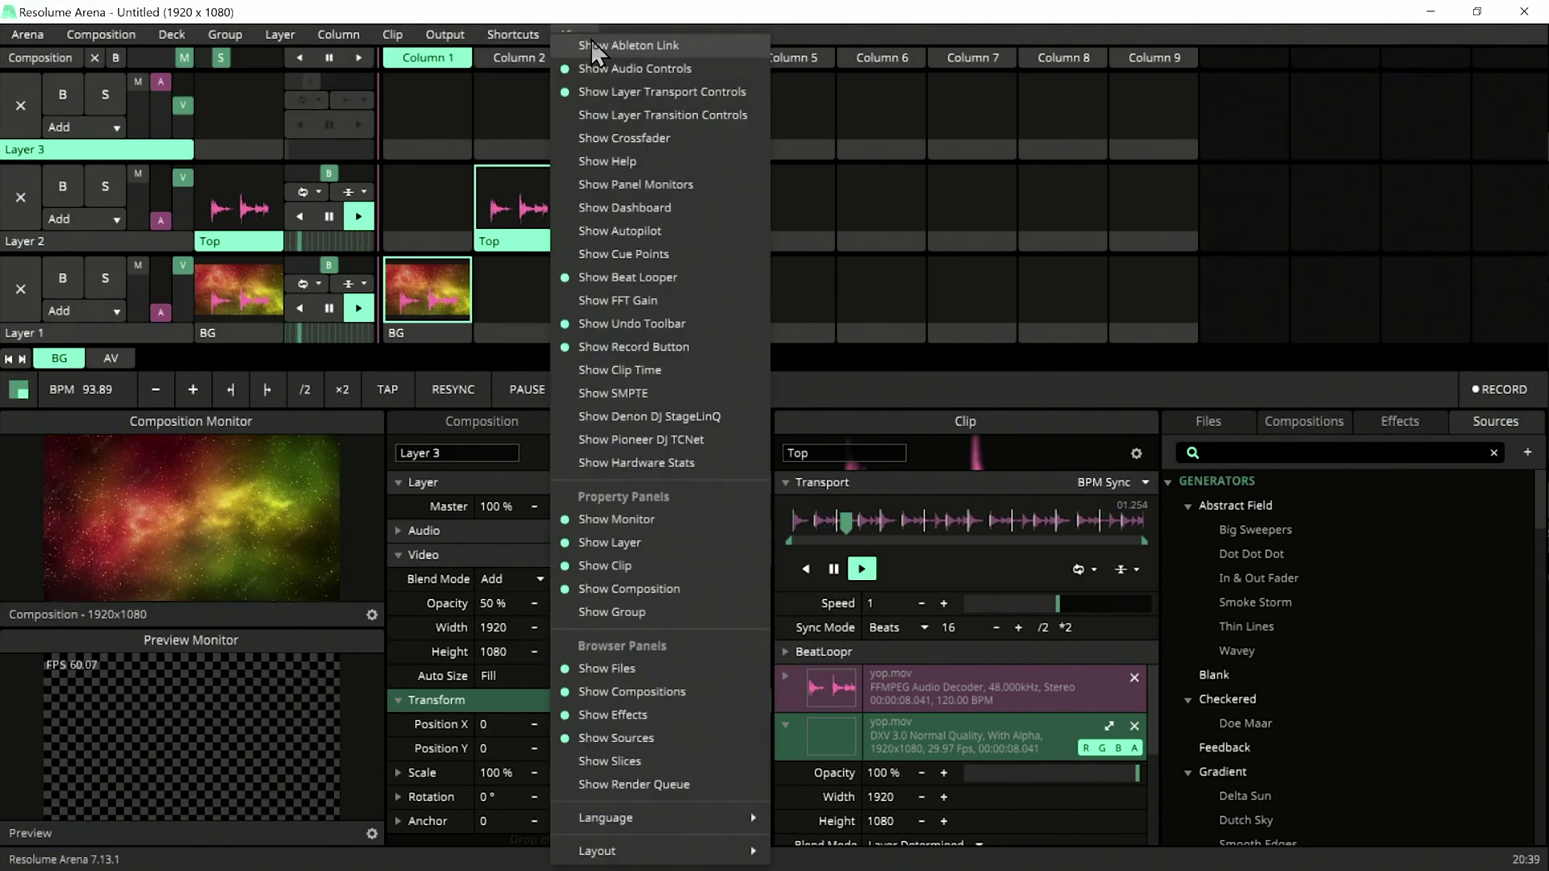
click(601, 77)
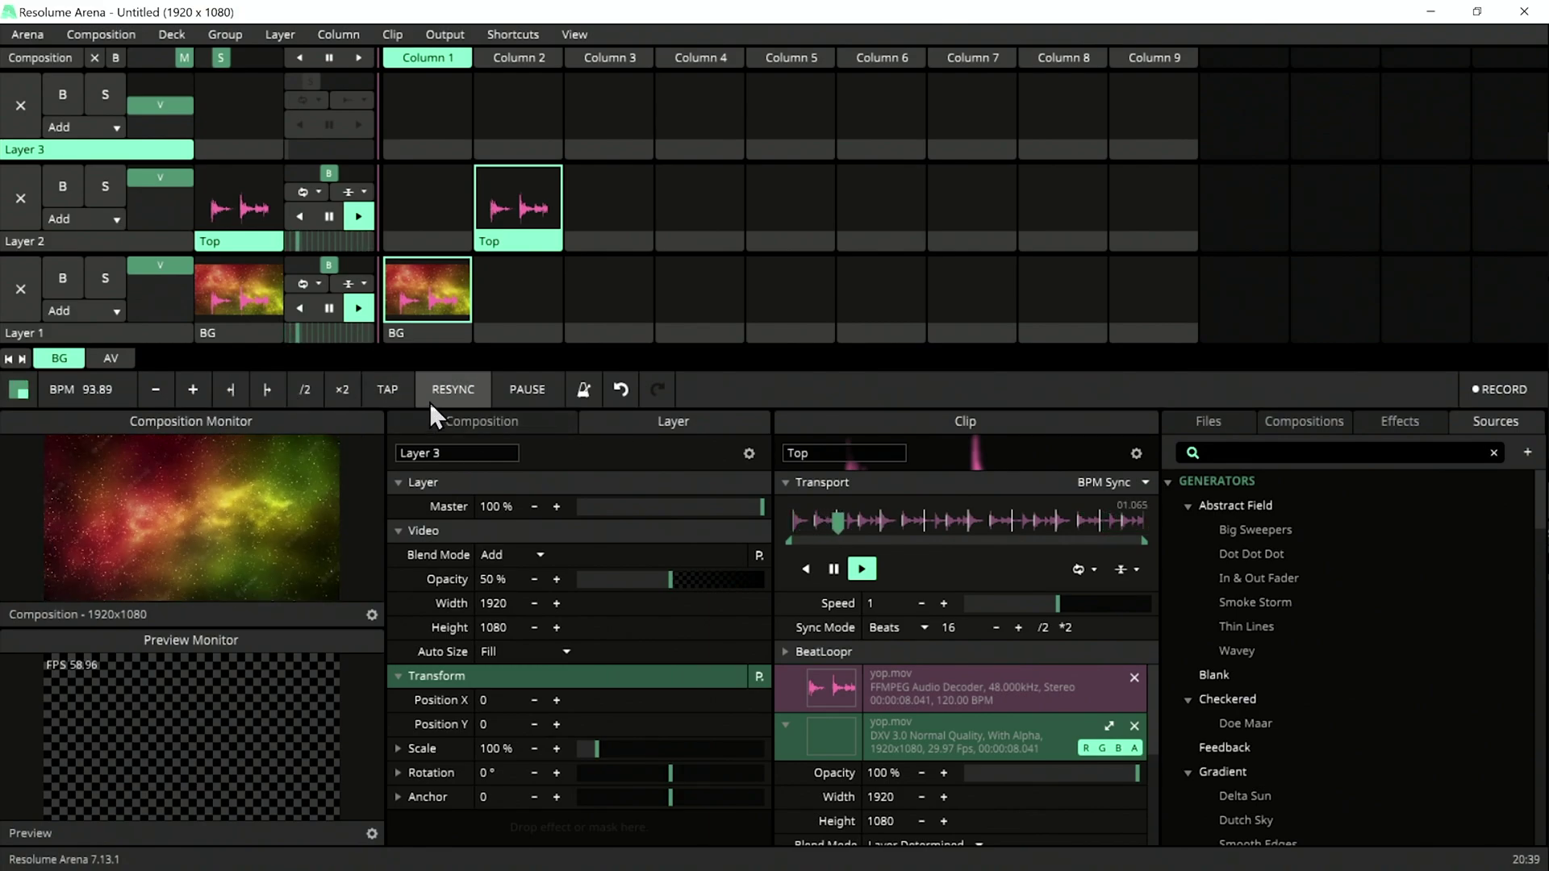
- Tap in a new tempo and resync the clips to the beat
click(382, 389)
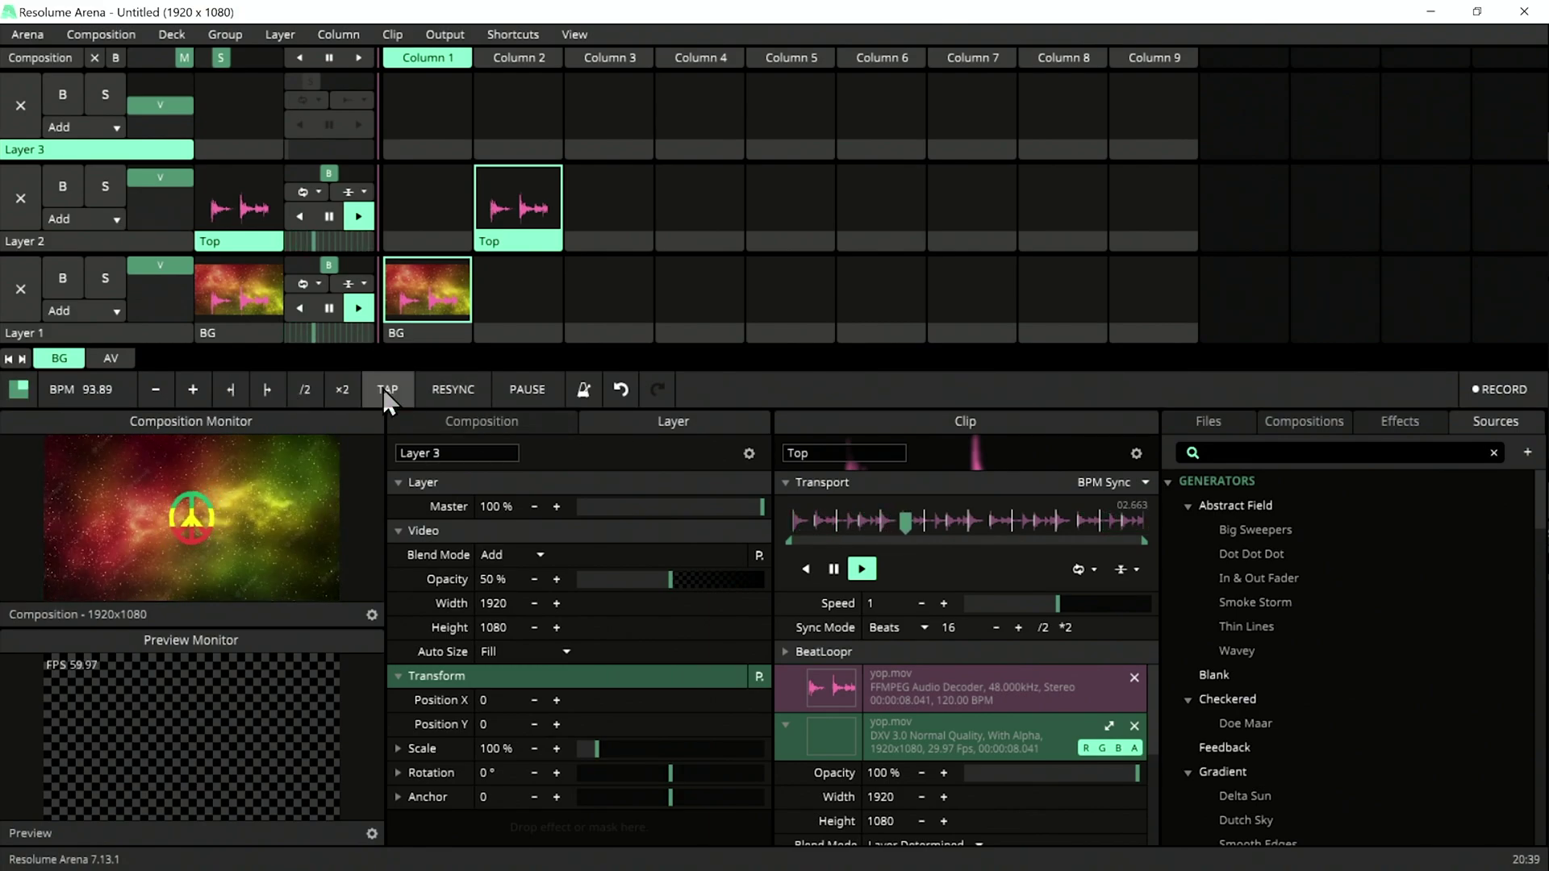
click(382, 389)
click(383, 389)
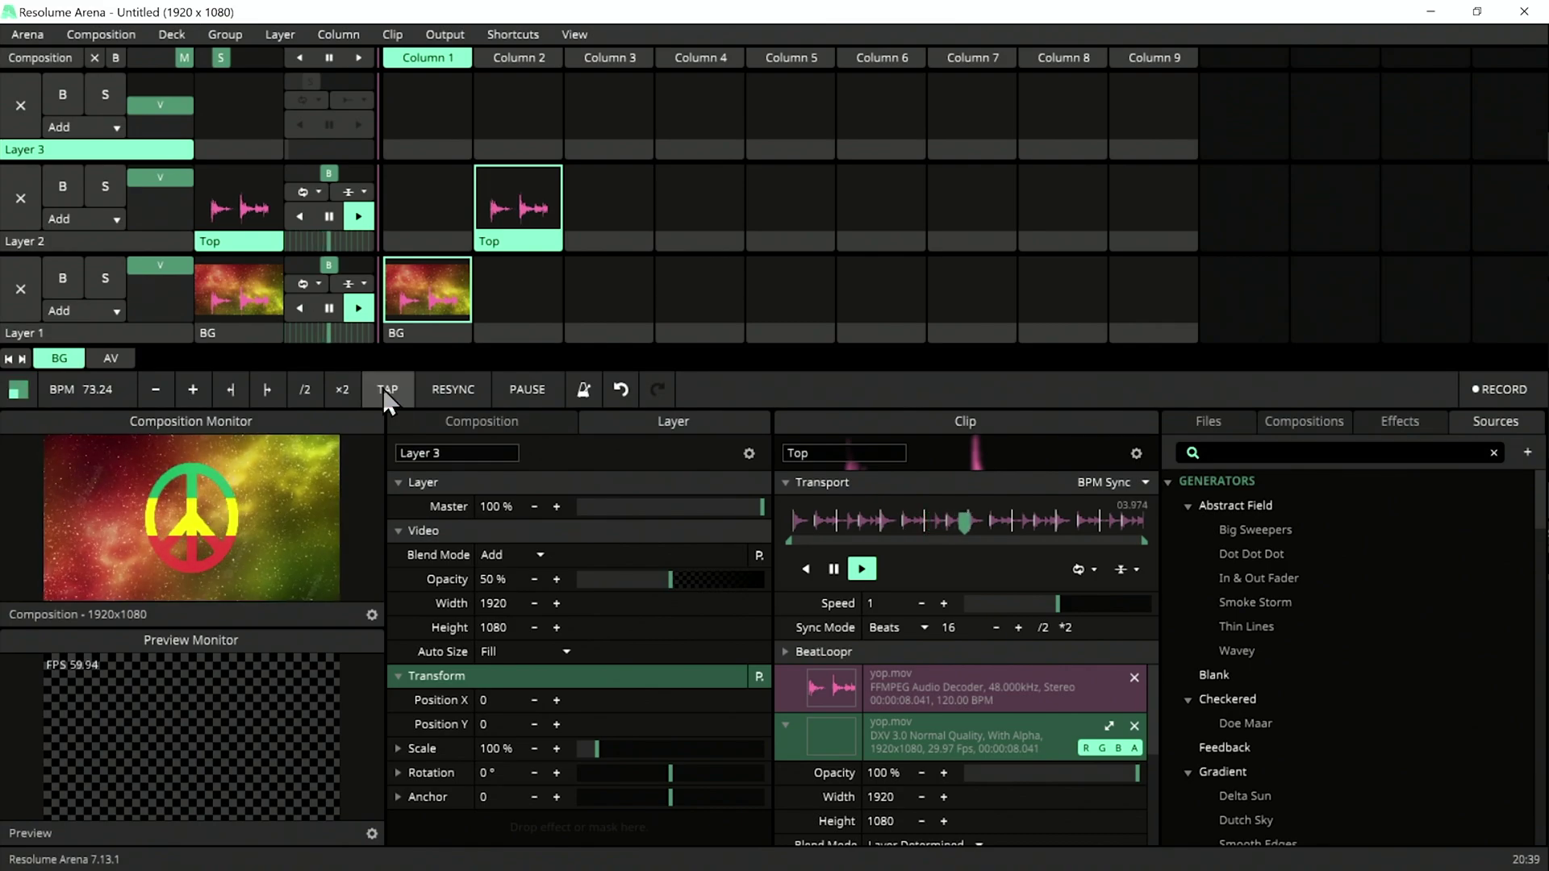
click(460, 392)
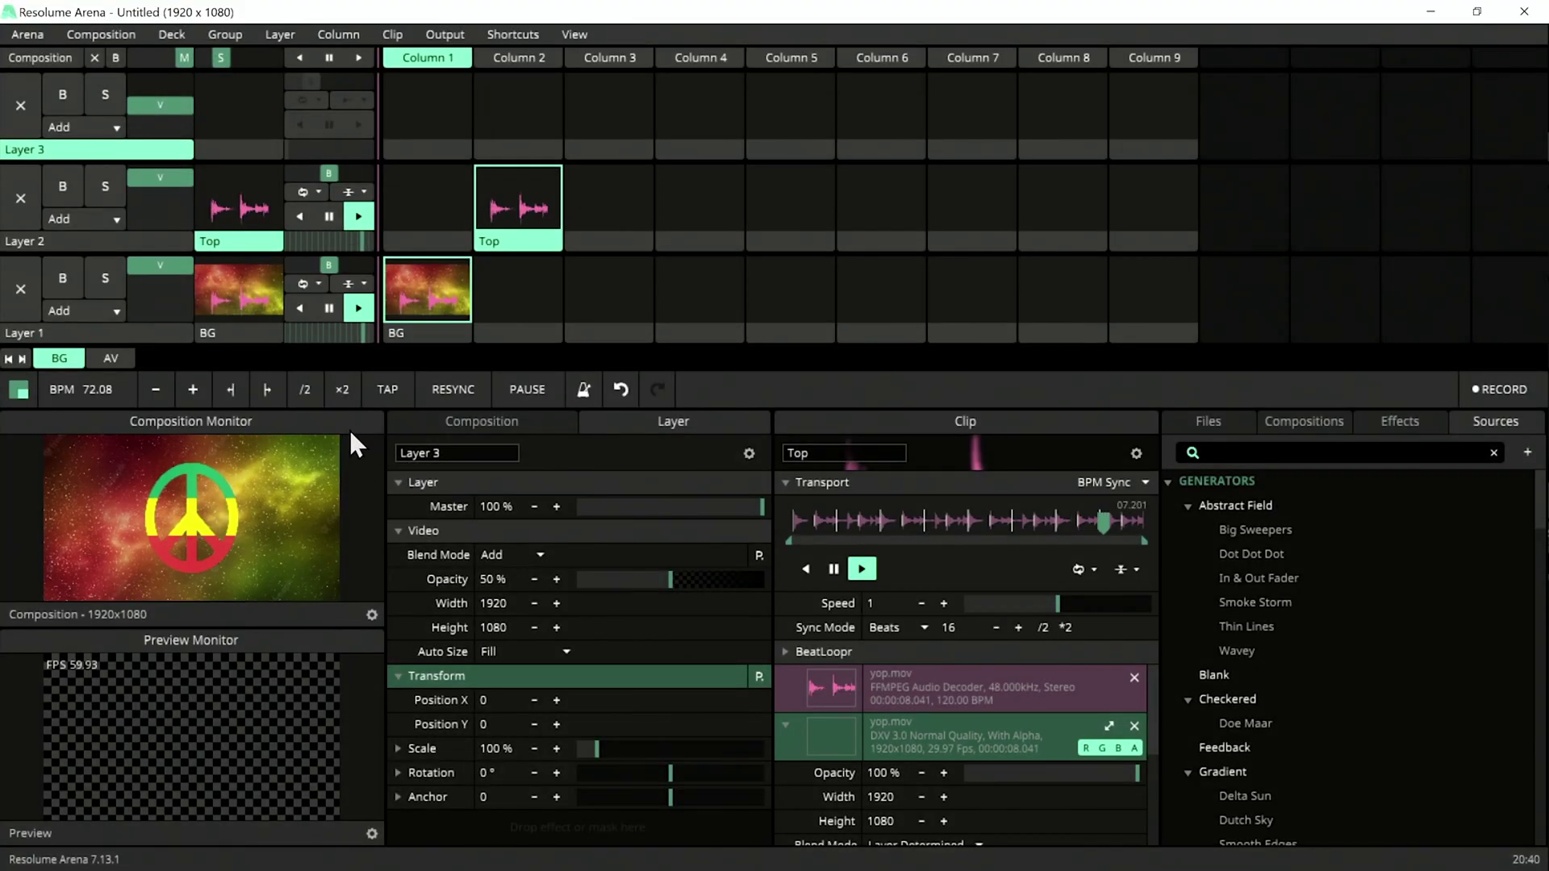
- Clear both layers, re-tap the tempo to 111.34 BPM, then relaunch the BG and Top clips
click(18, 292)
click(25, 195)
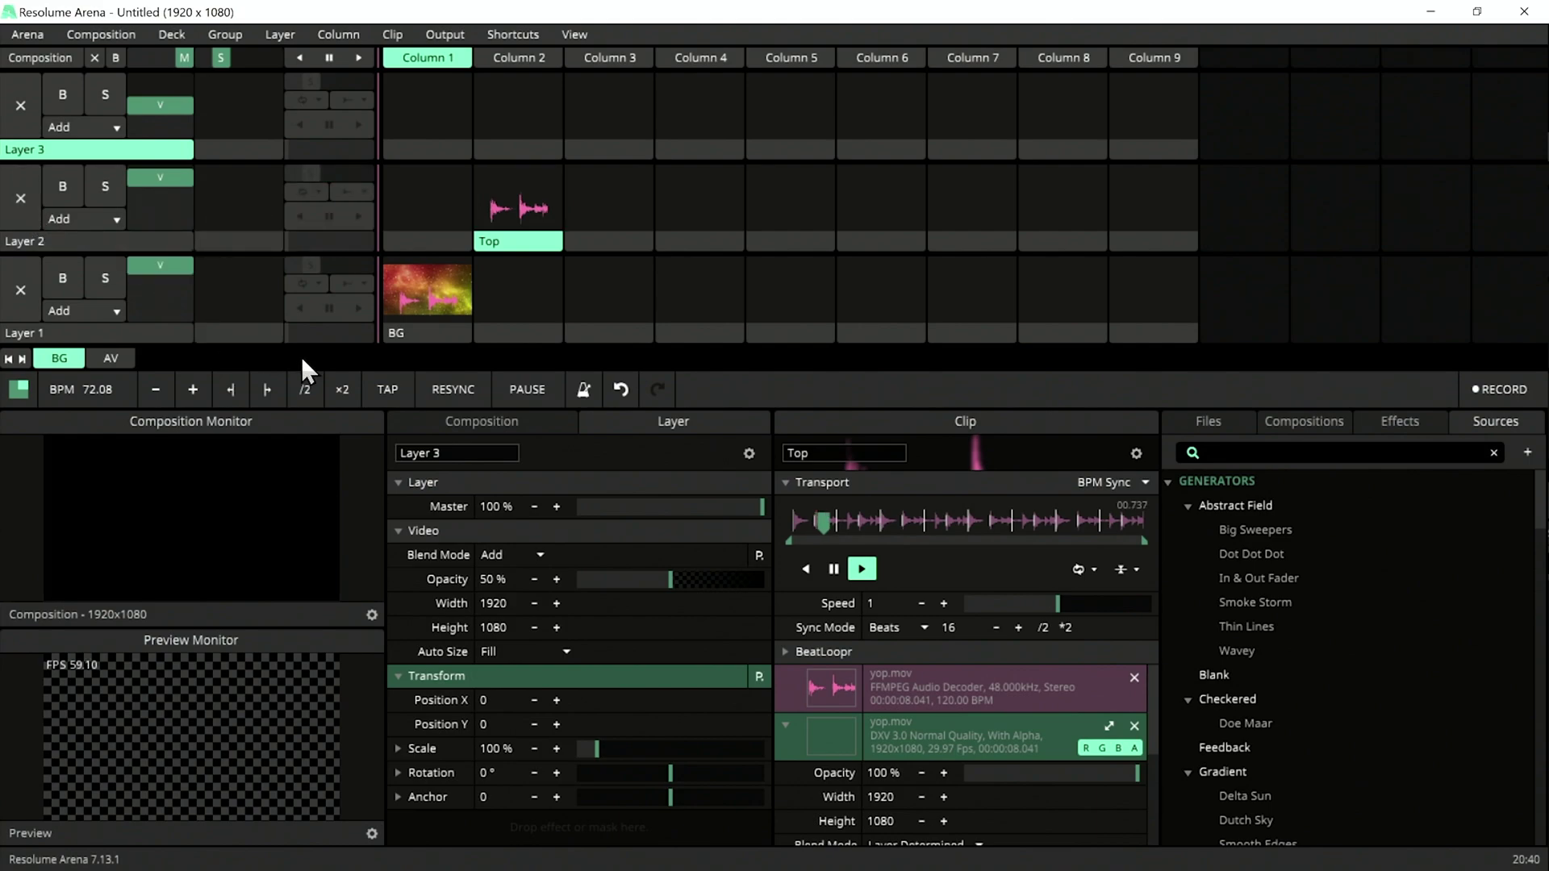
click(375, 392)
click(426, 288)
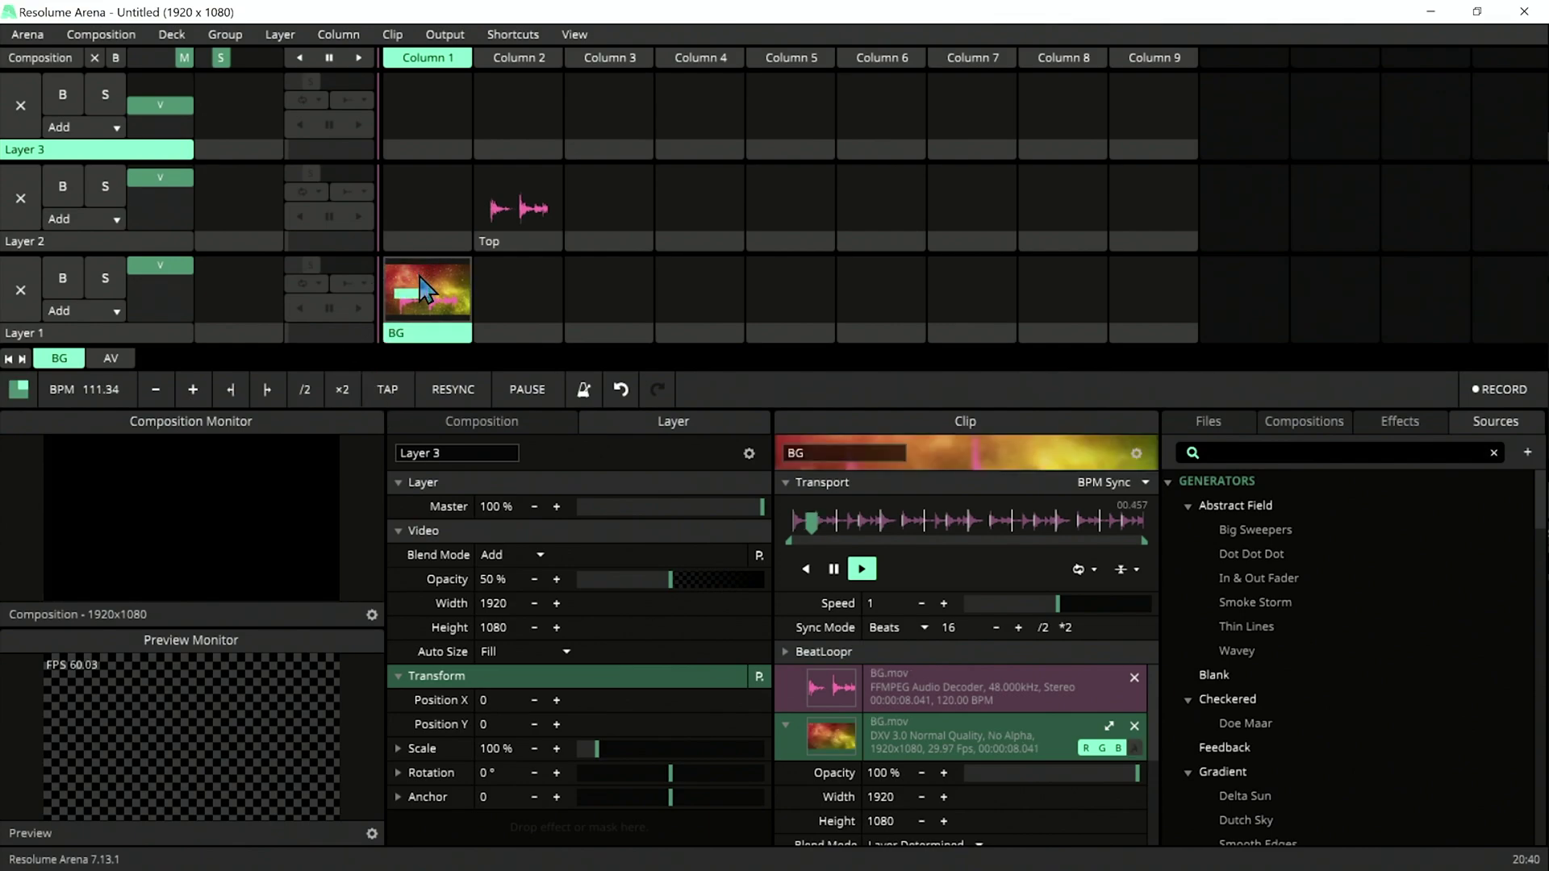
click(526, 219)
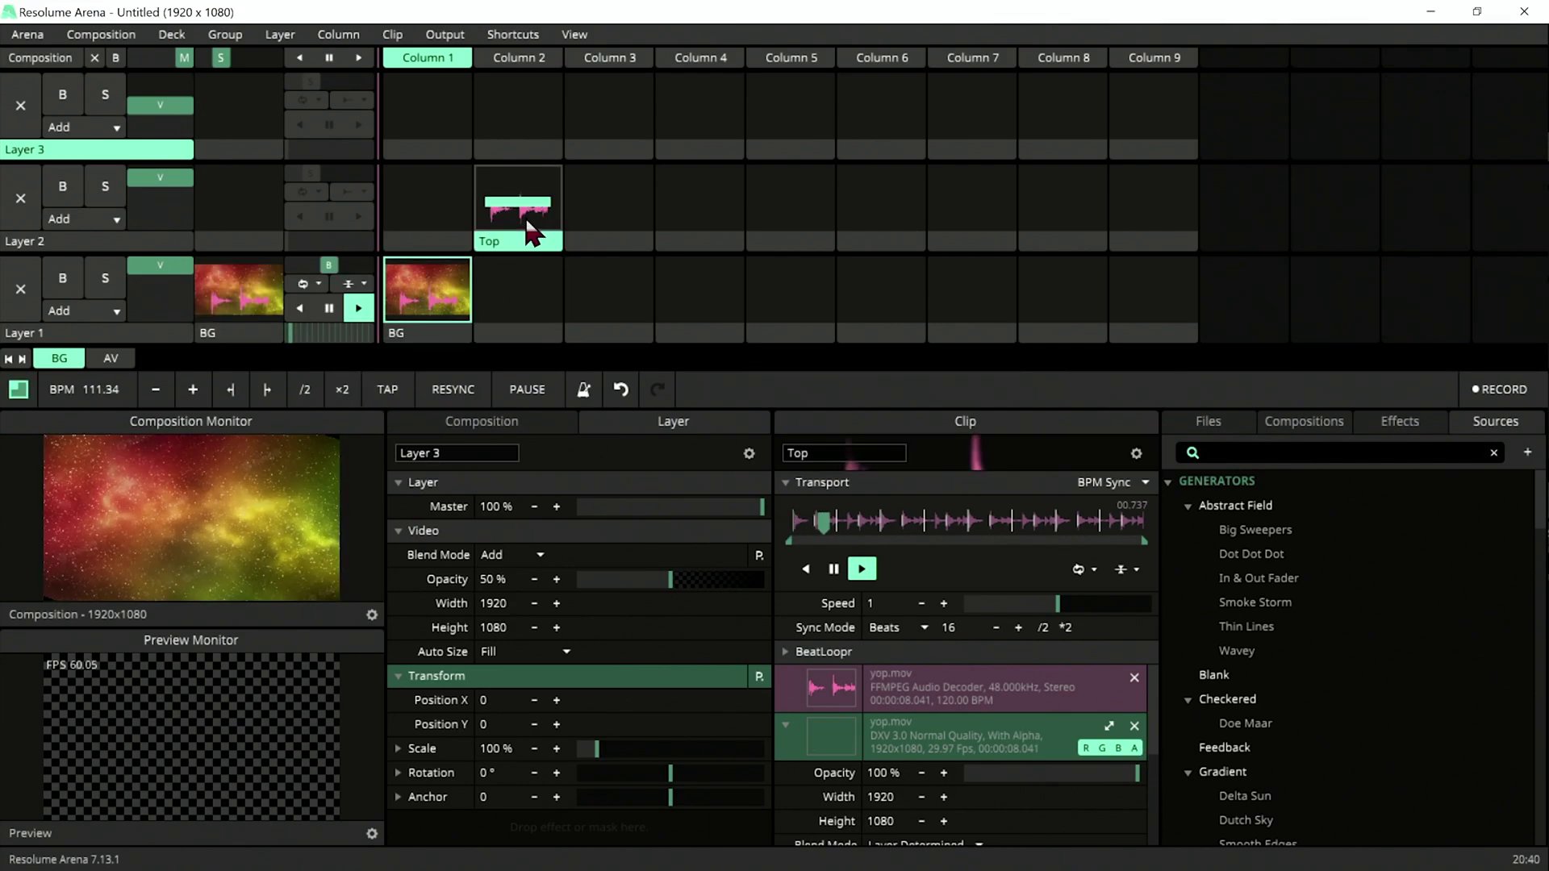